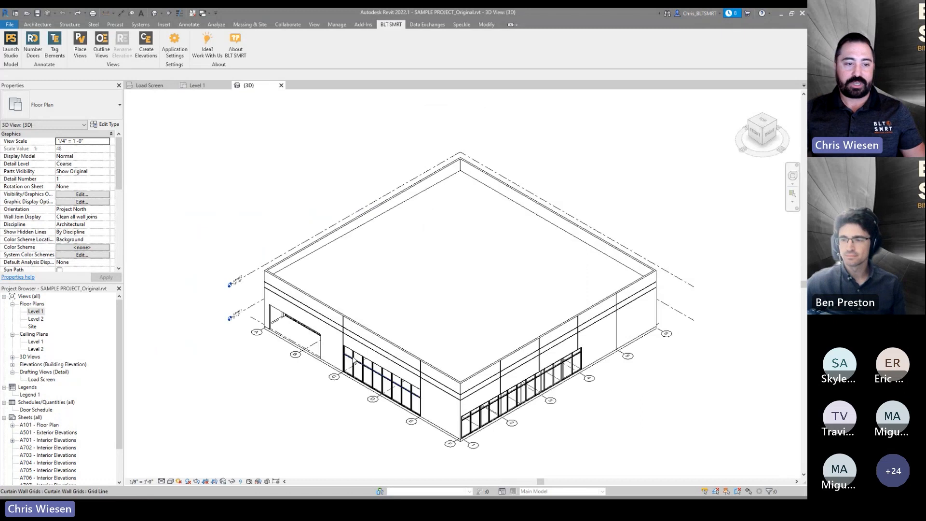
# - Temporarily hide the roof in the 3D view
pyautogui.click(339, 244)
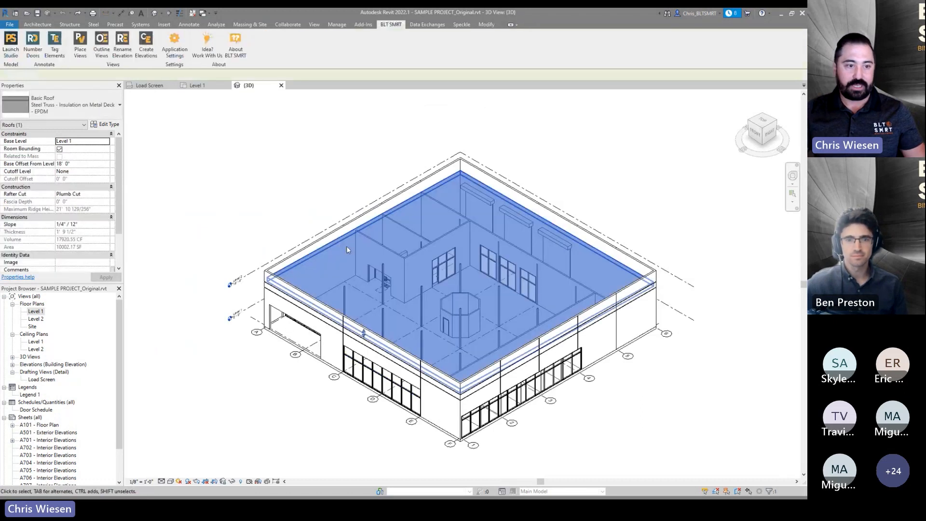
pyautogui.press('h')
pyautogui.press('h')
# - Orbit and zoom around the 3D model to inspect the interior rooms, walls and floor
pyautogui.keyDown('shift'); pyautogui.moveTo(408, 317); pyautogui.dragTo(486, 344, button='middle'); pyautogui.keyUp('shift')
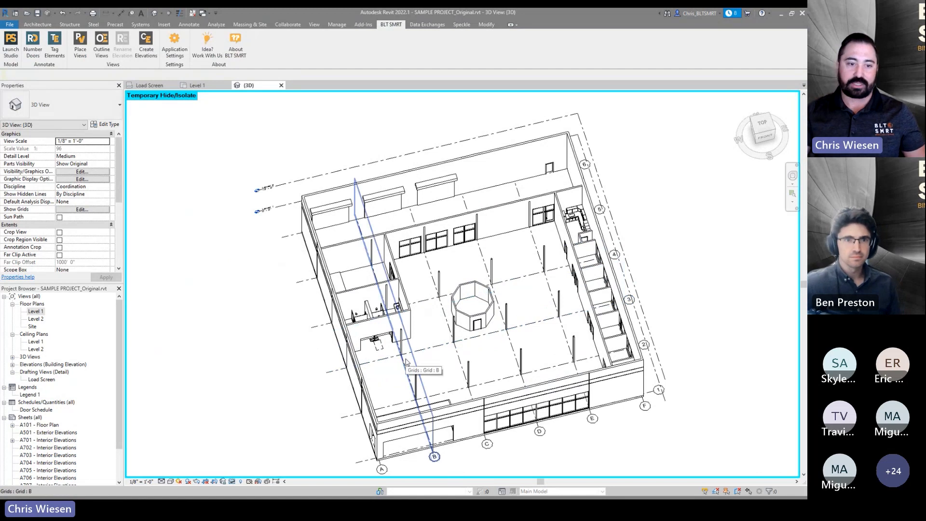
pyautogui.keyDown('shift'); pyautogui.moveTo(433, 371); pyautogui.dragTo(467, 332, button='middle'); pyautogui.keyUp('shift')
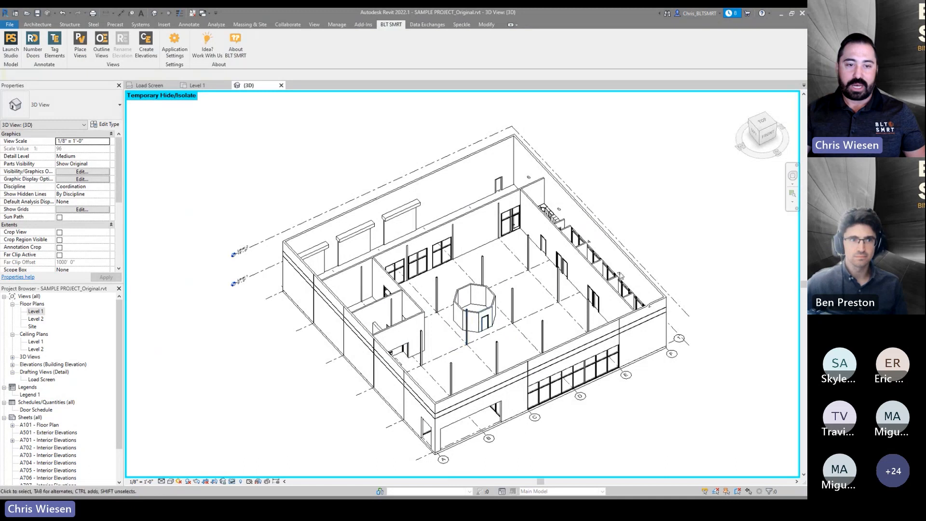
pyautogui.keyDown('shift'); pyautogui.moveTo(603, 273); pyautogui.dragTo(584, 263, button='middle'); pyautogui.keyUp('shift')
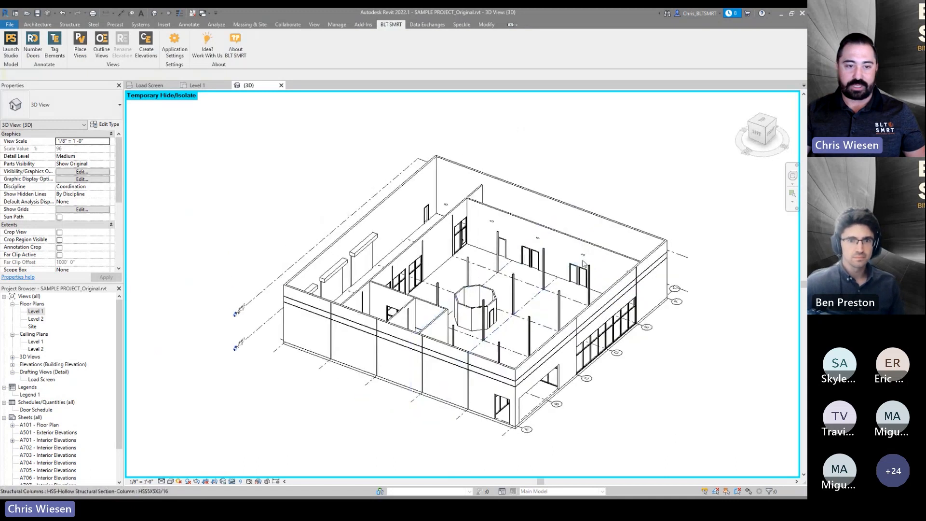
pyautogui.scroll(5, 584, 264)
pyautogui.scroll(-3, 518, 271)
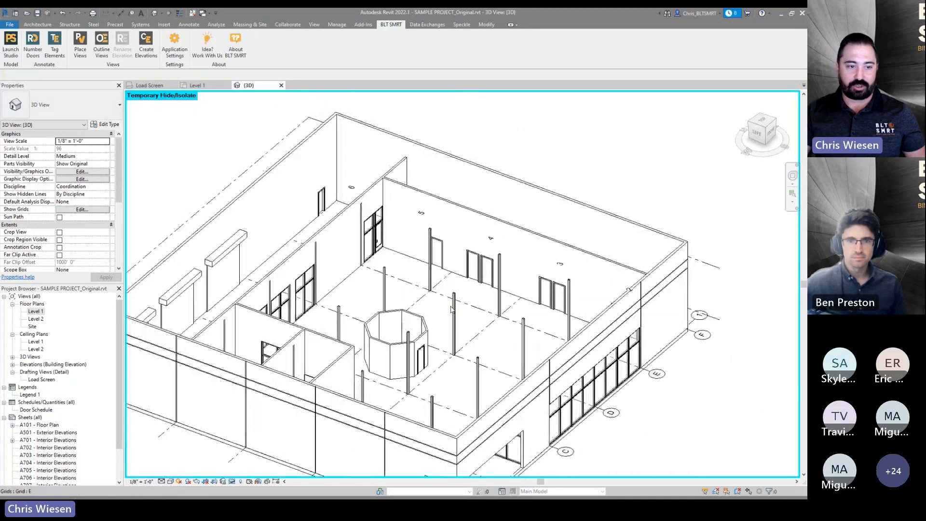
pyautogui.click(541, 418)
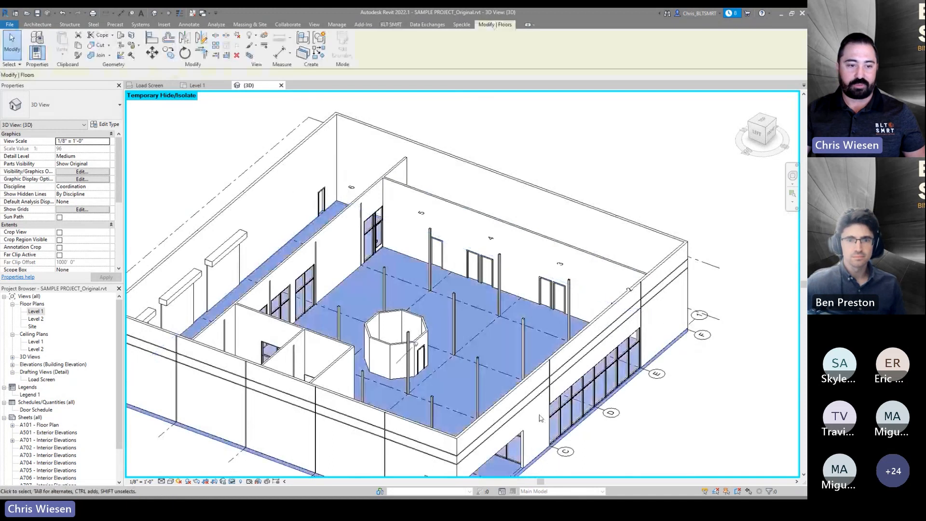
pyautogui.press('Escape')
pyautogui.scroll(-3, 511, 296)
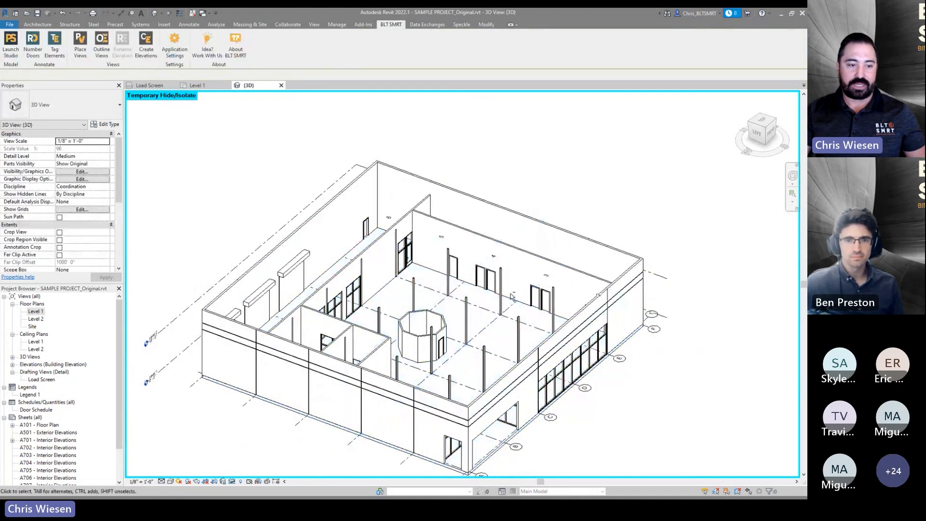
pyautogui.keyDown('shift'); pyautogui.moveTo(512, 297); pyautogui.dragTo(434, 280, button='middle'); pyautogui.keyUp('shift')
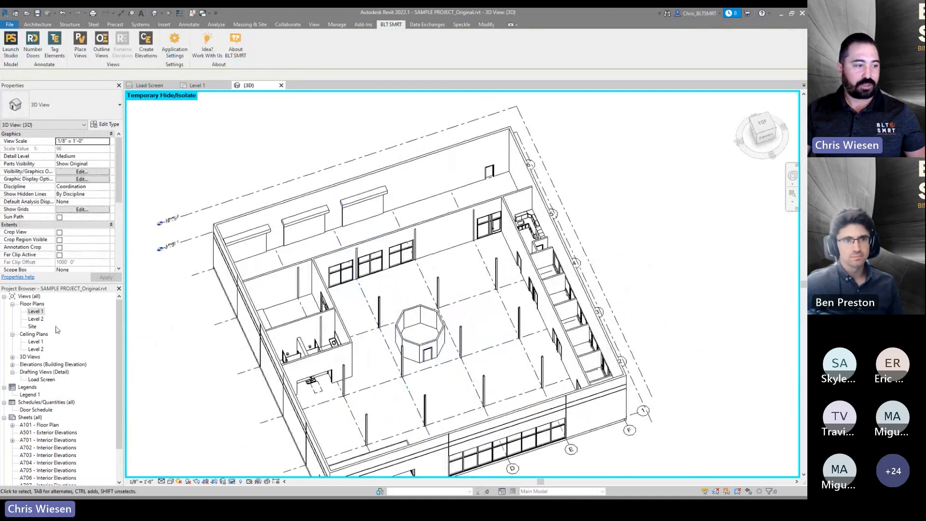
# - Open the Level 1 floor plan and launch Prototype Studio
pyautogui.doubleClick(36, 312)
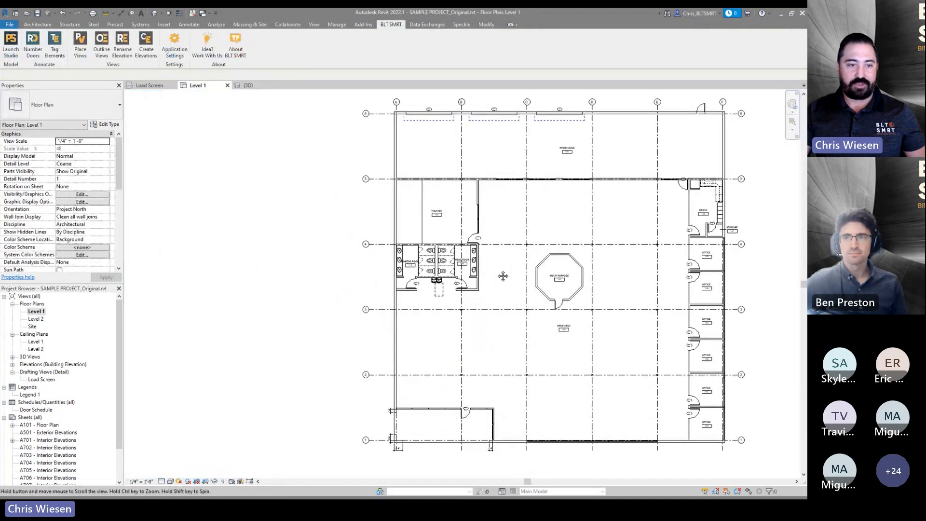
pyautogui.click(10, 43)
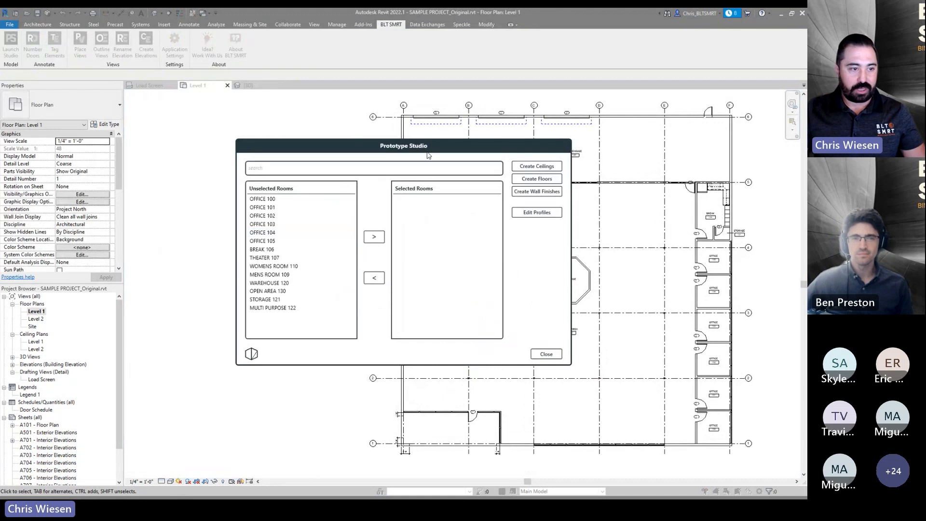
# - Filter the unselected rooms list by searching Office, then clear the search
pyautogui.click(275, 171)
pyautogui.write('Office')
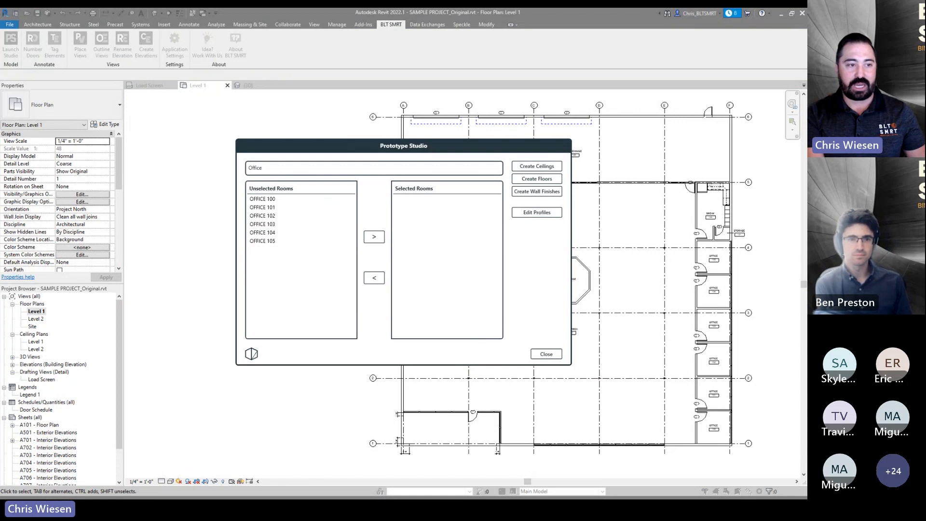
pyautogui.press('BackSpace')
pyautogui.press('BackSpace')
pyautogui.press('BackSpace')
pyautogui.press('BackSpace')
pyautogui.press('BackSpace')
pyautogui.press('BackSpace')
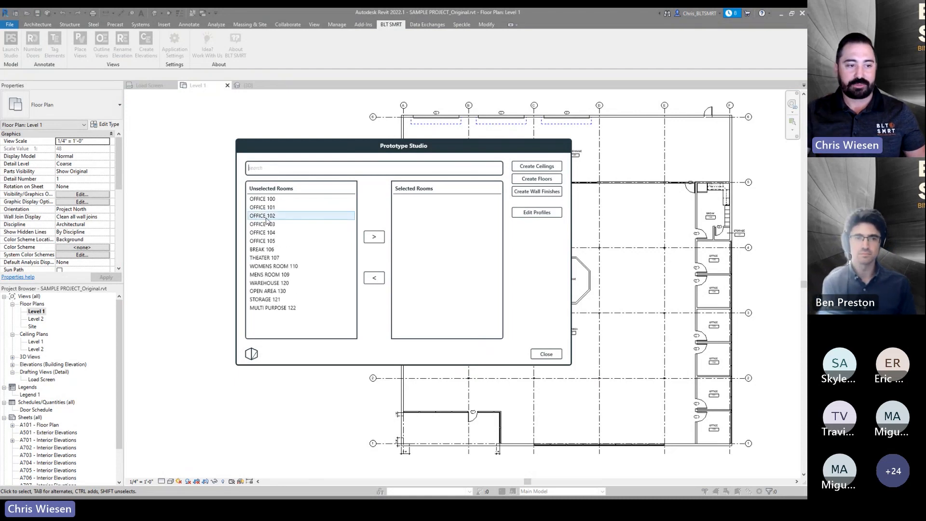
# - Select all unselected rooms and move them to the Selected Rooms list
pyautogui.click(265, 200)
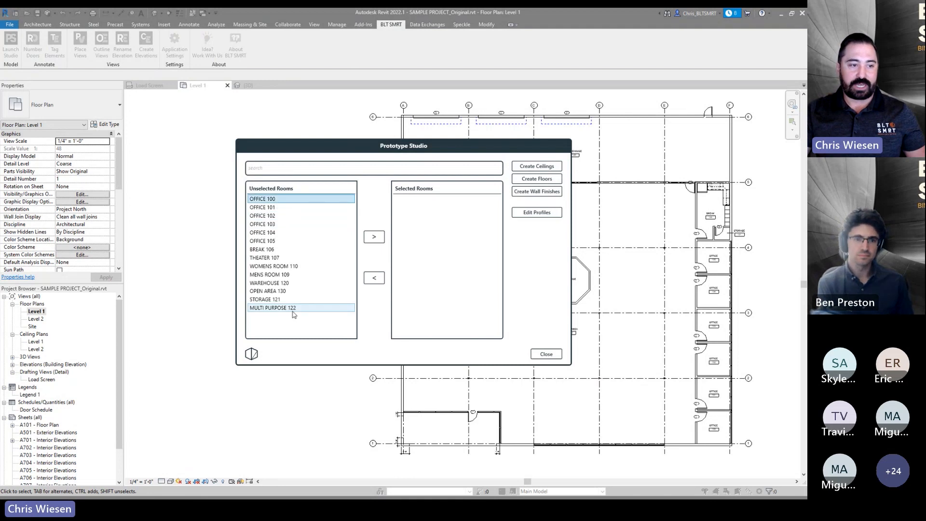
pyautogui.keyDown('shift'); pyautogui.click(292, 309); pyautogui.keyUp('shift')
pyautogui.click(291, 252)
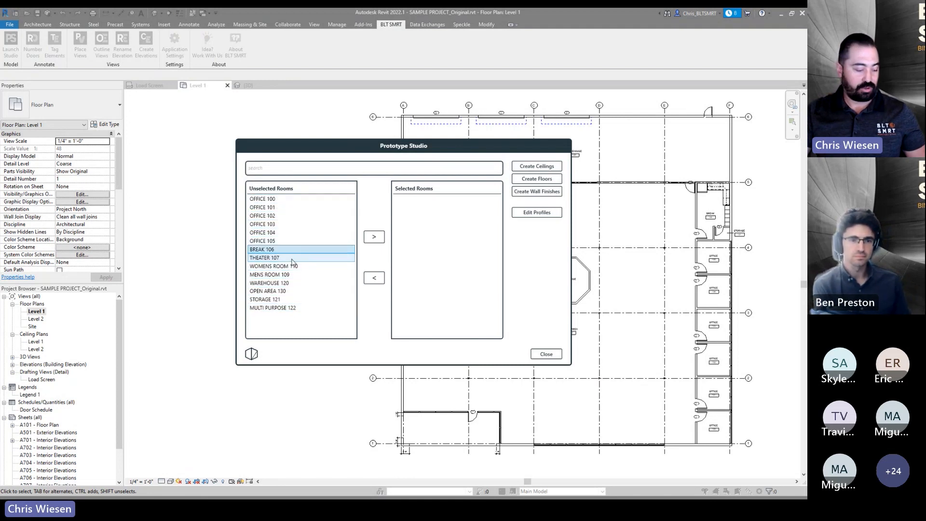
pyautogui.hotkey('ctrl', 'a')
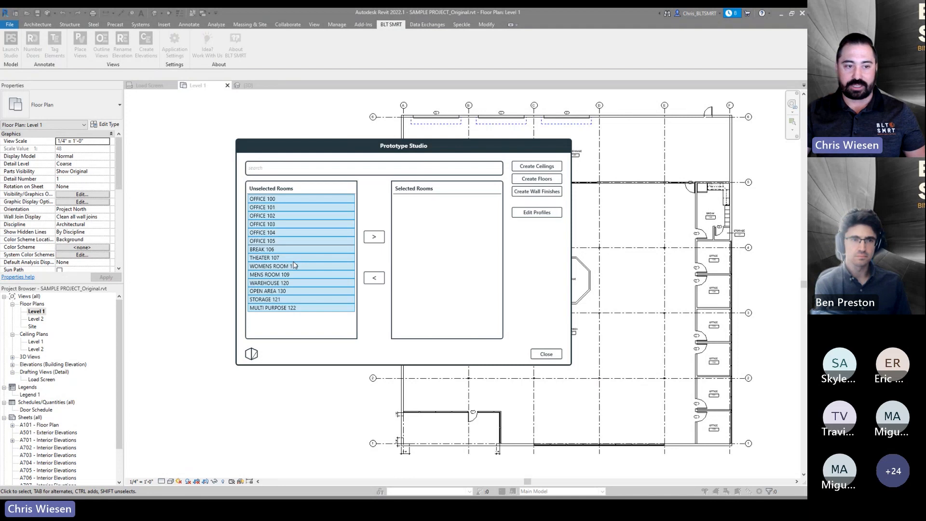
pyautogui.click(374, 237)
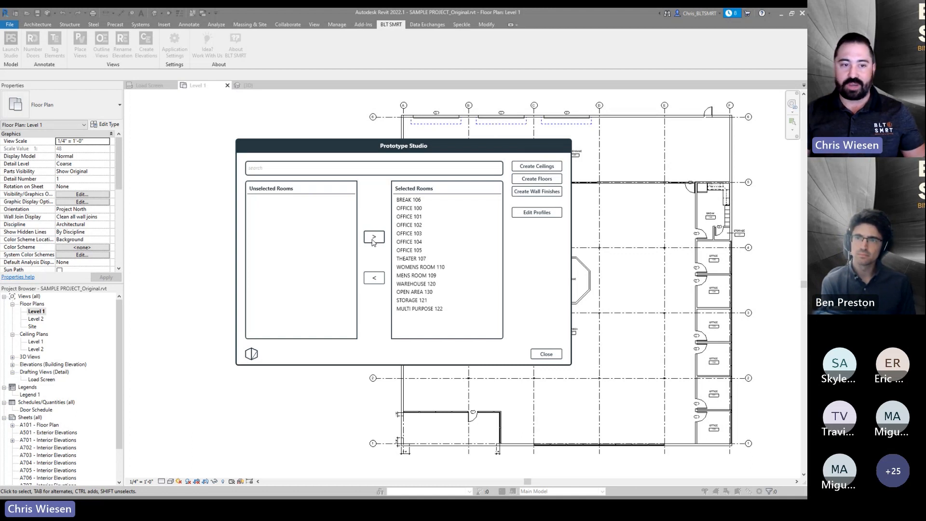
# - Open the room profiles, review OFFICE 102 and OFFICE 100, and start editing the OFFICE 100 profile
pyautogui.click(535, 214)
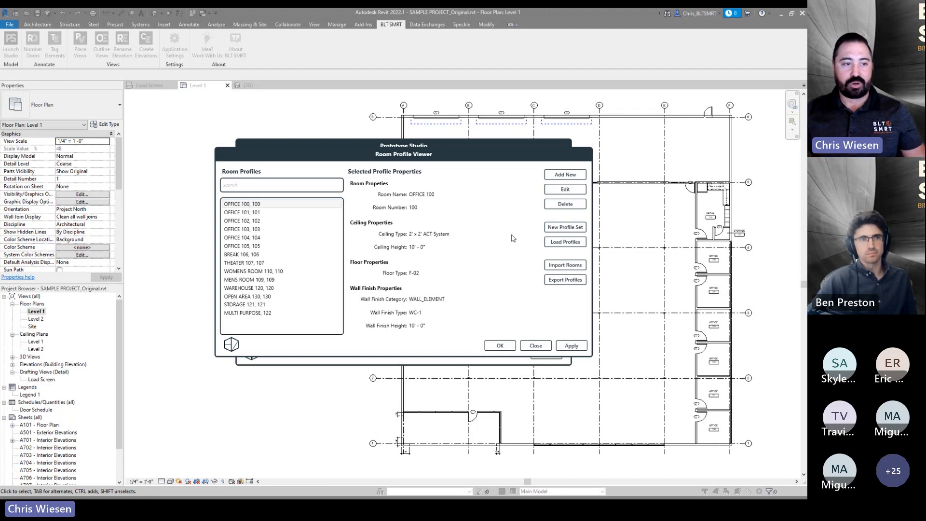
pyautogui.click(241, 225)
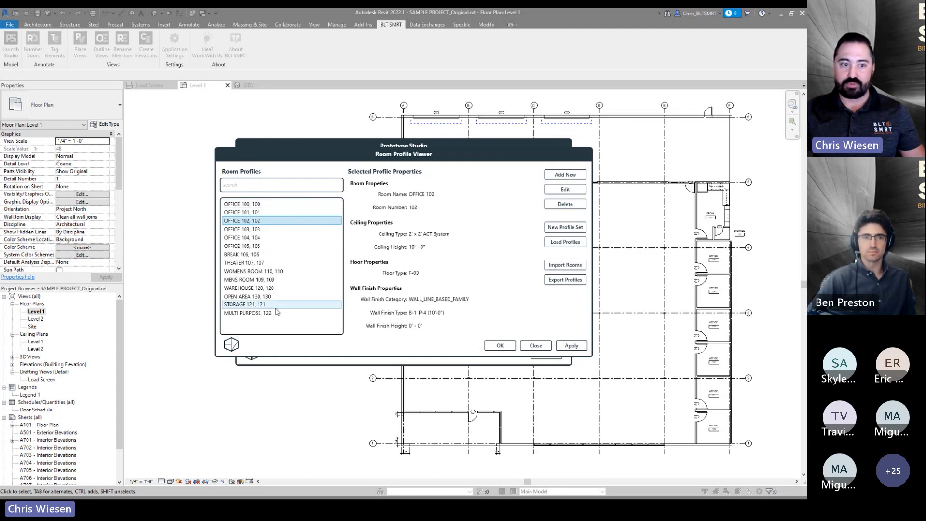
pyautogui.click(265, 205)
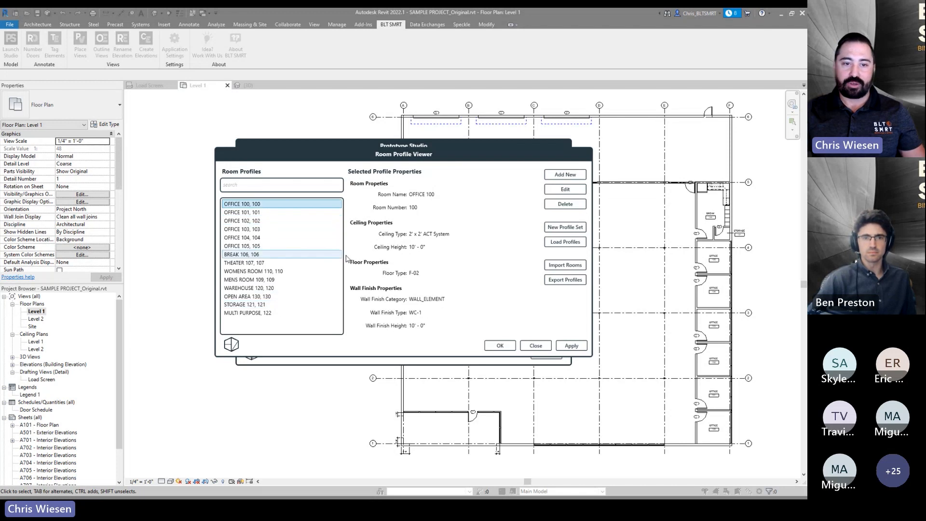
pyautogui.click(559, 192)
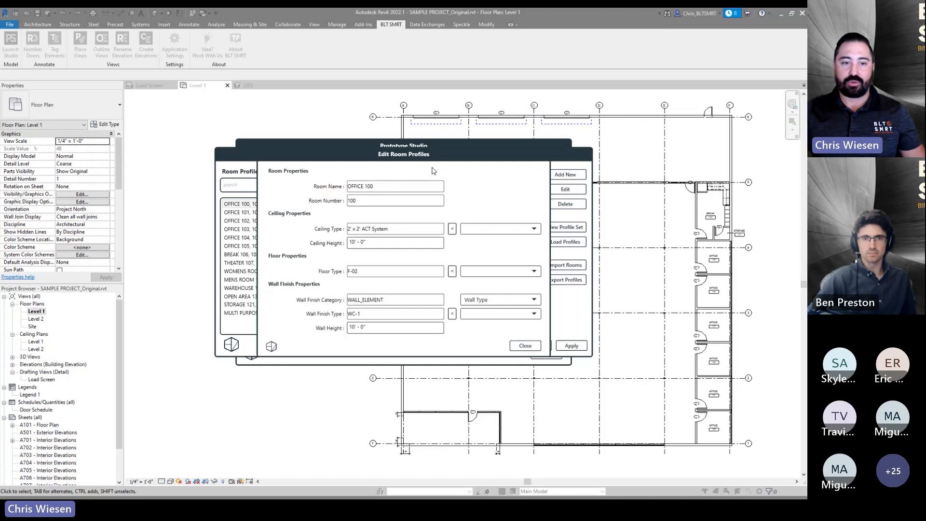
pyautogui.moveTo(433, 156); pyautogui.dragTo(495, 197)
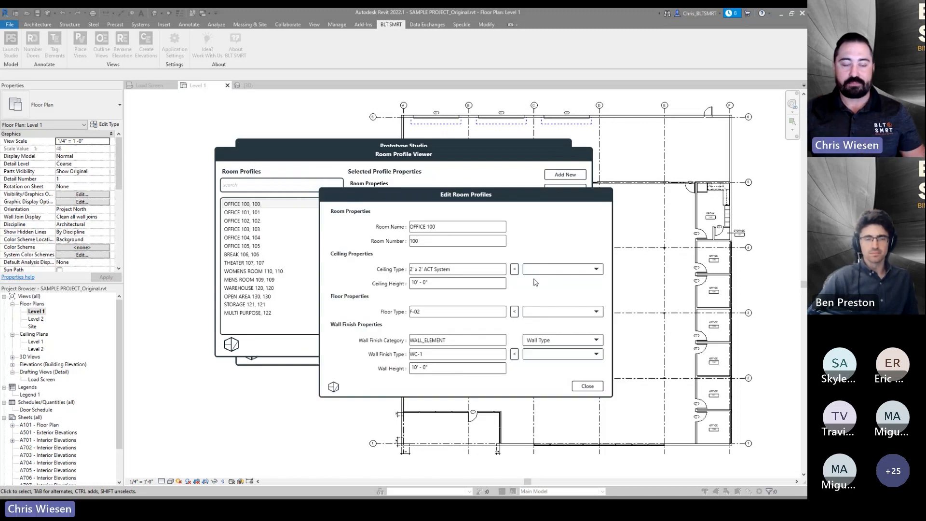
# - Set the OFFICE 100 profile's ceiling type to GWB on Mtl. Stud
pyautogui.click(564, 269)
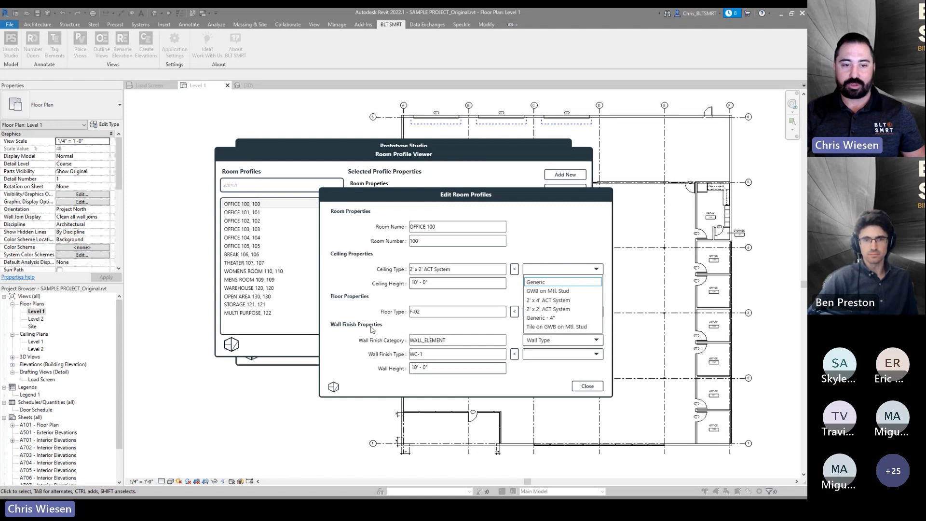
pyautogui.click(552, 271)
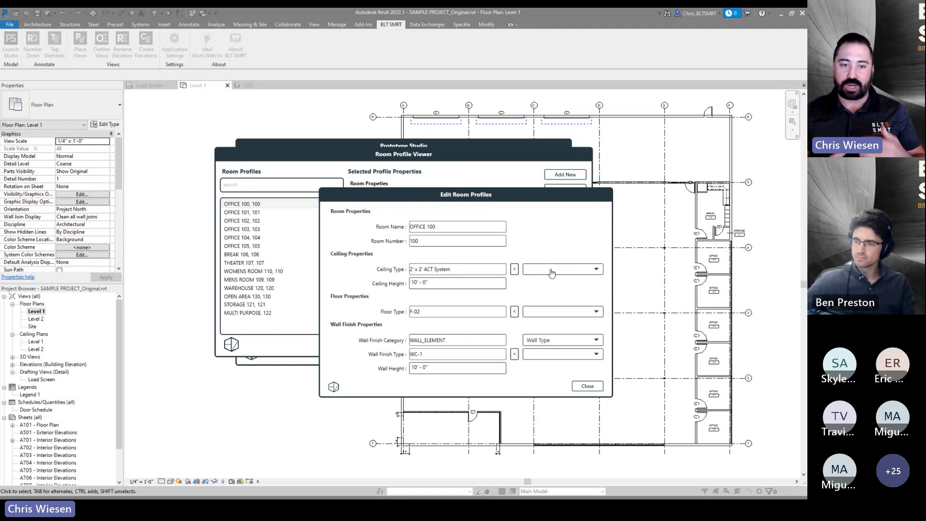
pyautogui.click(552, 273)
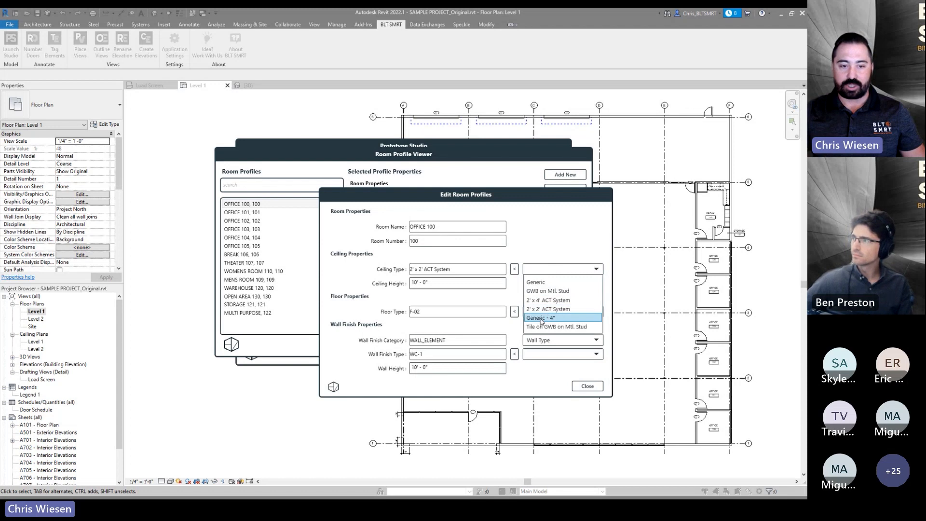
pyautogui.click(549, 291)
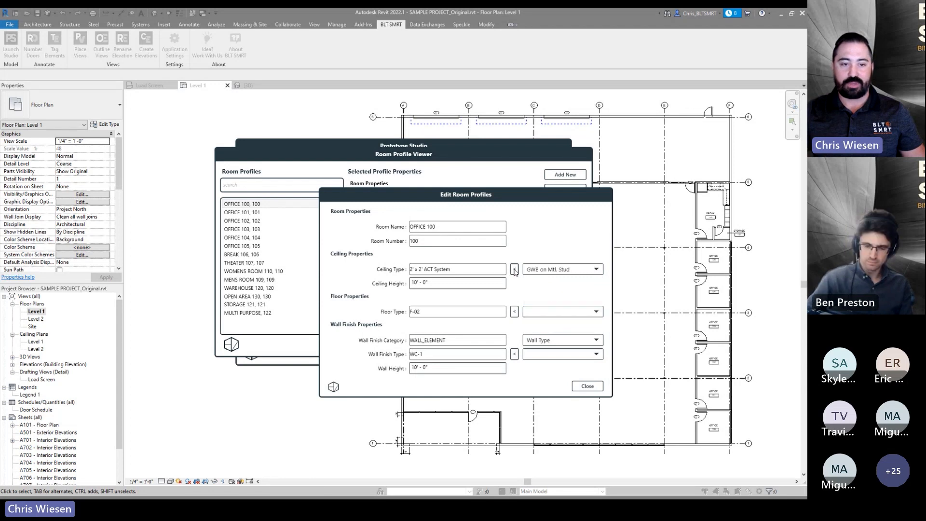
pyautogui.click(515, 269)
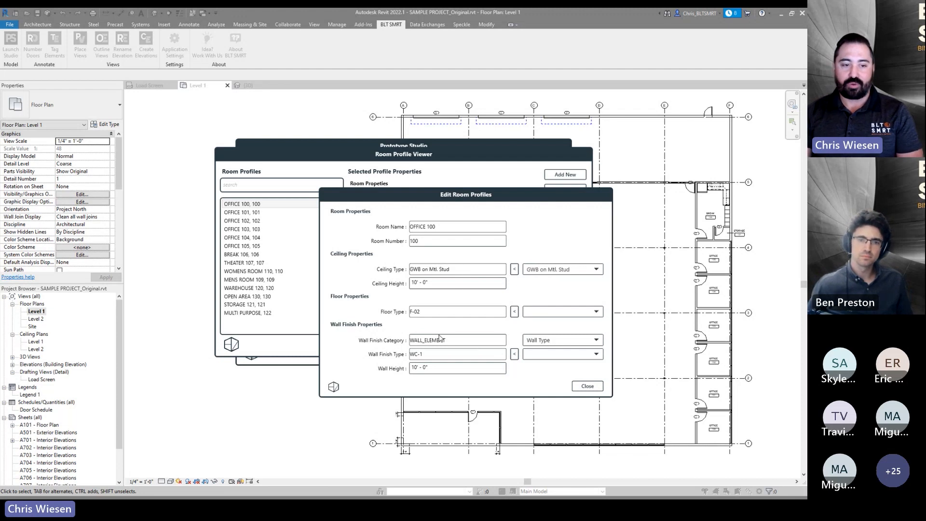
# - Try switching the wall finish category to Line Based Family and back to Wall Type
pyautogui.click(552, 340)
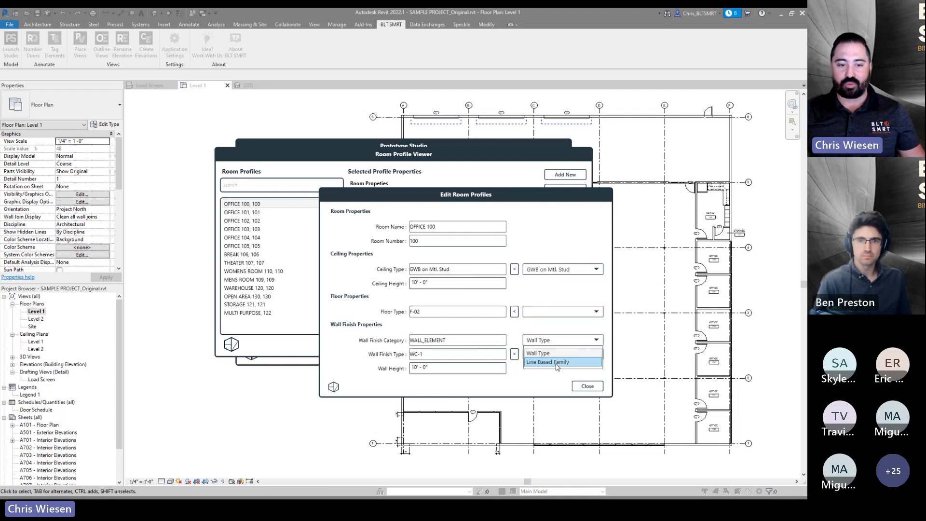
pyautogui.click(557, 362)
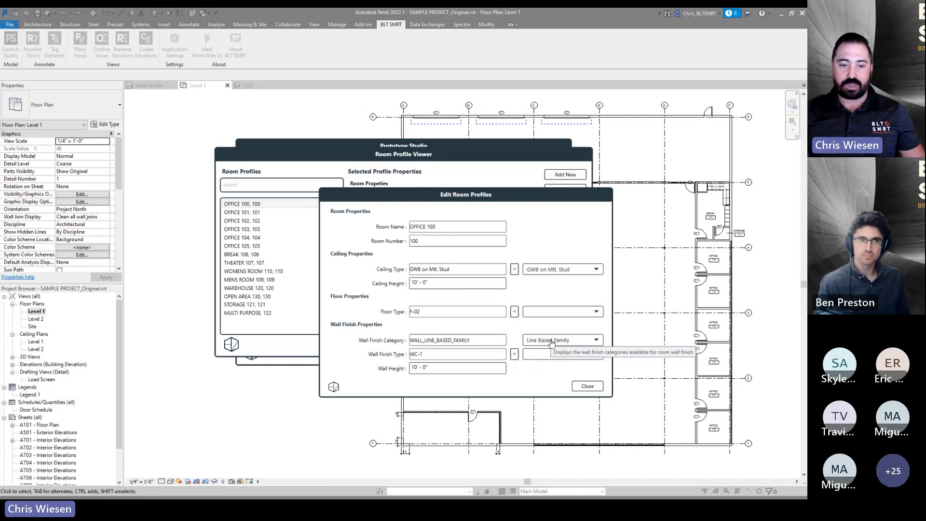
pyautogui.click(551, 341)
pyautogui.click(551, 352)
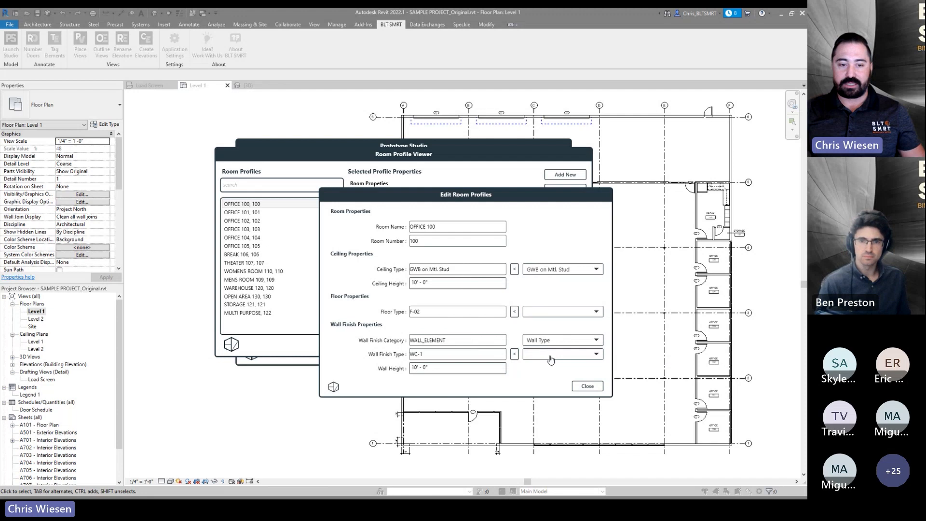
# - Browse the available wall finish types and close the profile editor
pyautogui.click(550, 356)
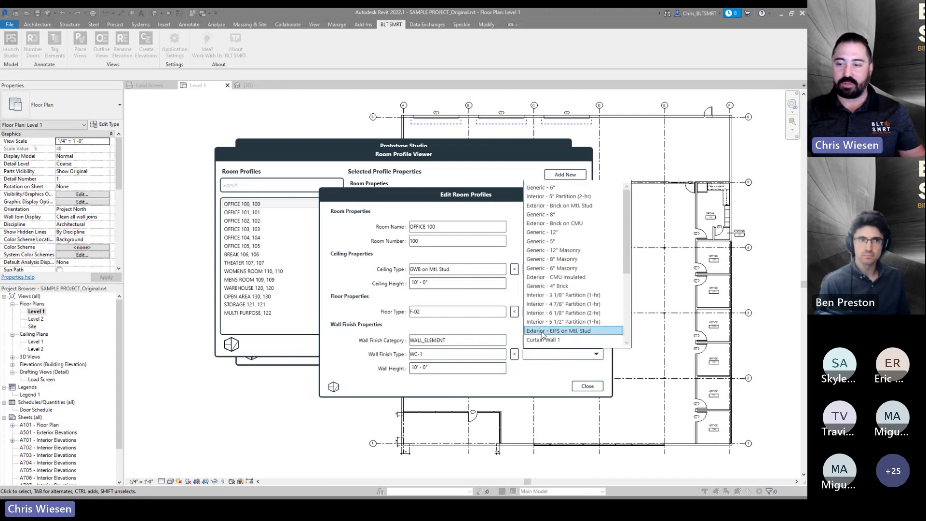
pyautogui.click(533, 365)
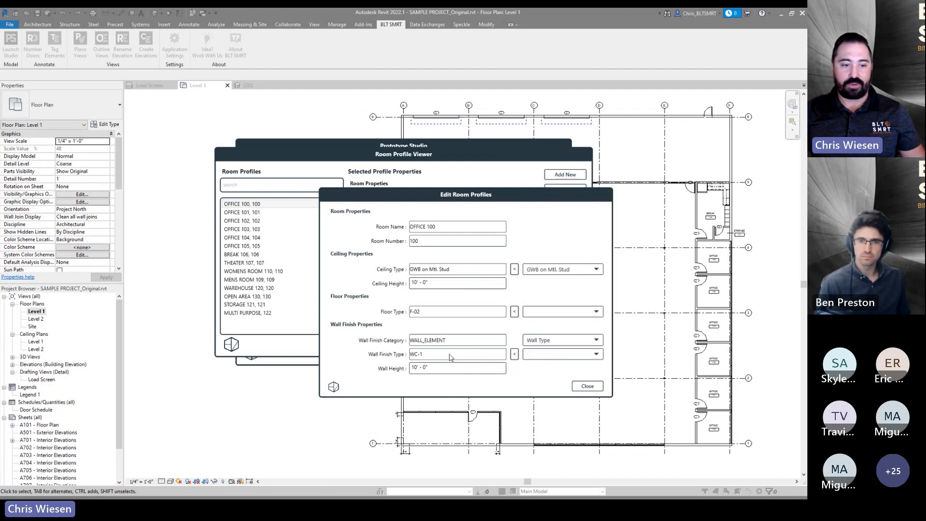
pyautogui.click(585, 386)
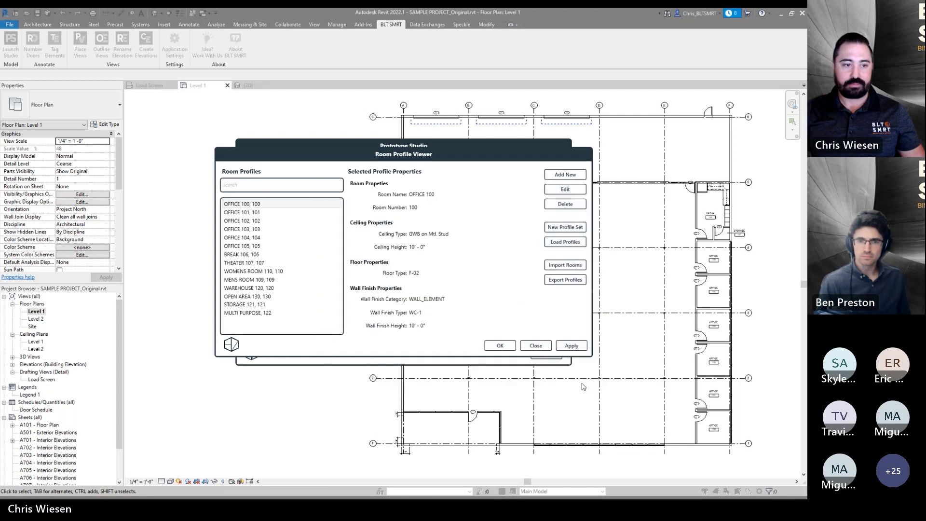
# - Review the MENS ROOM 109 and OFFICE 104 profiles, then confirm the profile changes with OK
pyautogui.click(271, 262)
pyautogui.click(267, 281)
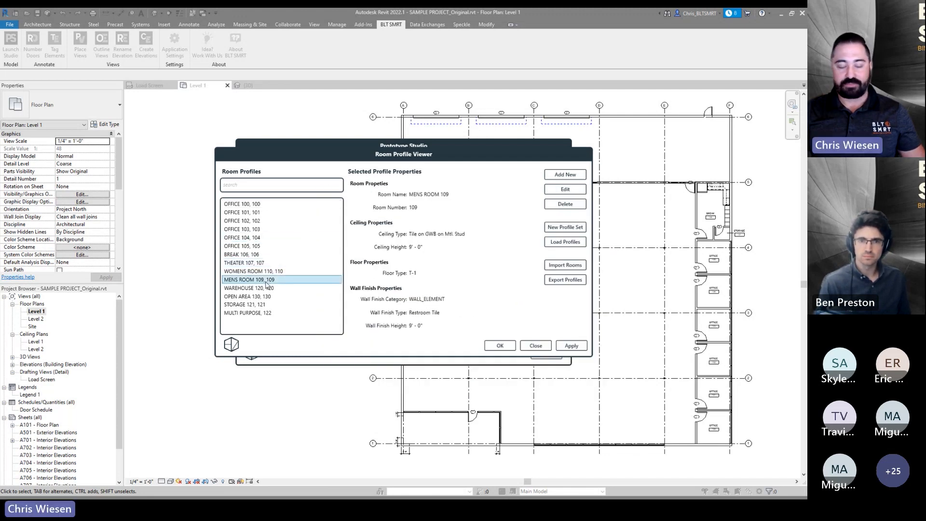
pyautogui.click(270, 238)
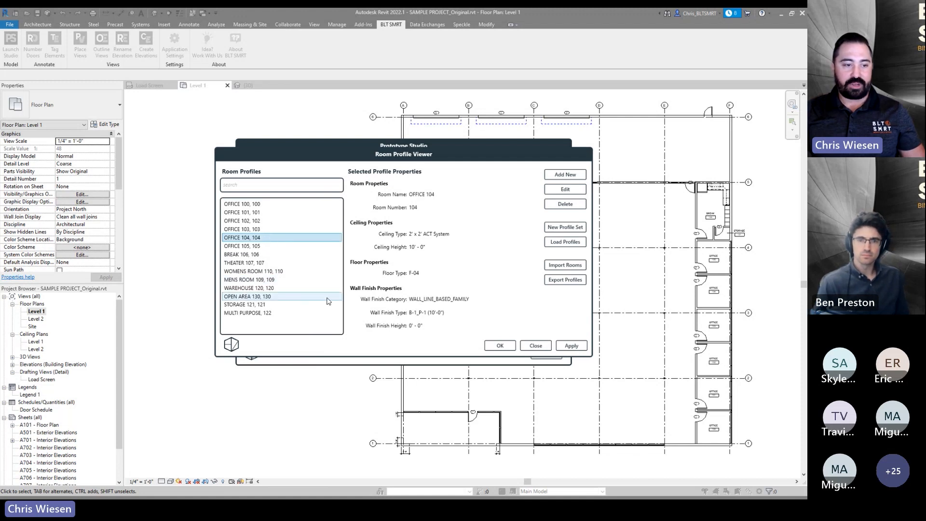
pyautogui.click(504, 344)
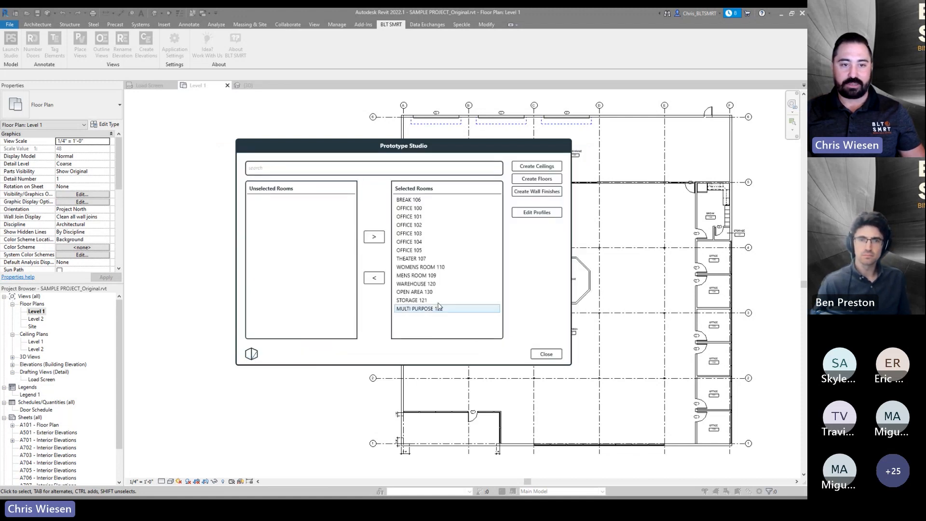
# - Create floors for all selected Level 1 rooms with Prototype Studio, then close the studio
pyautogui.moveTo(476, 146); pyautogui.dragTo(354, 174)
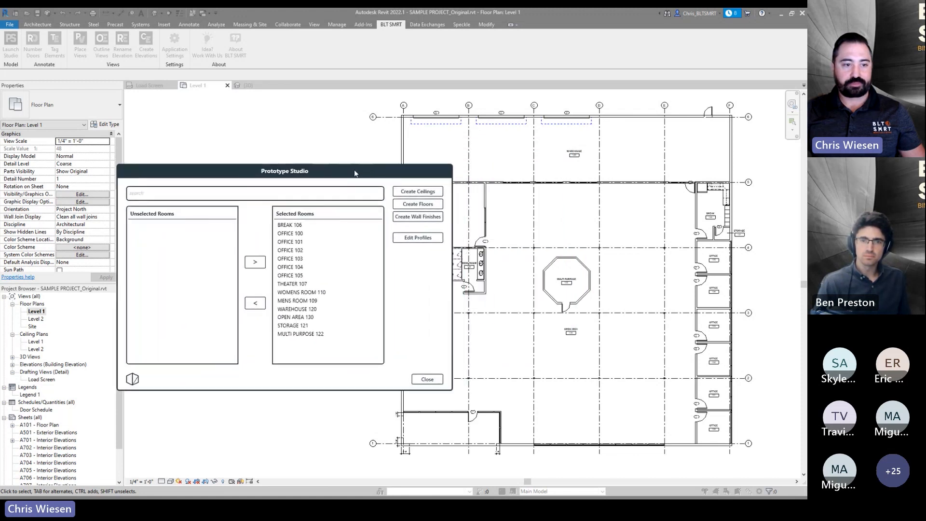
pyautogui.click(415, 208)
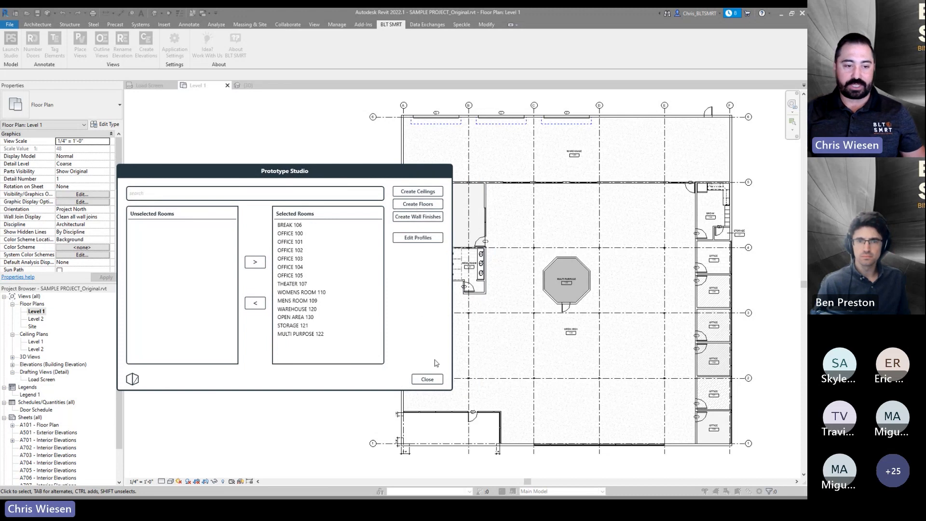
pyautogui.click(427, 379)
# - Zoom into the floor plan and inspect the generated floor in OFFICE 104
pyautogui.scroll(3, 476, 325)
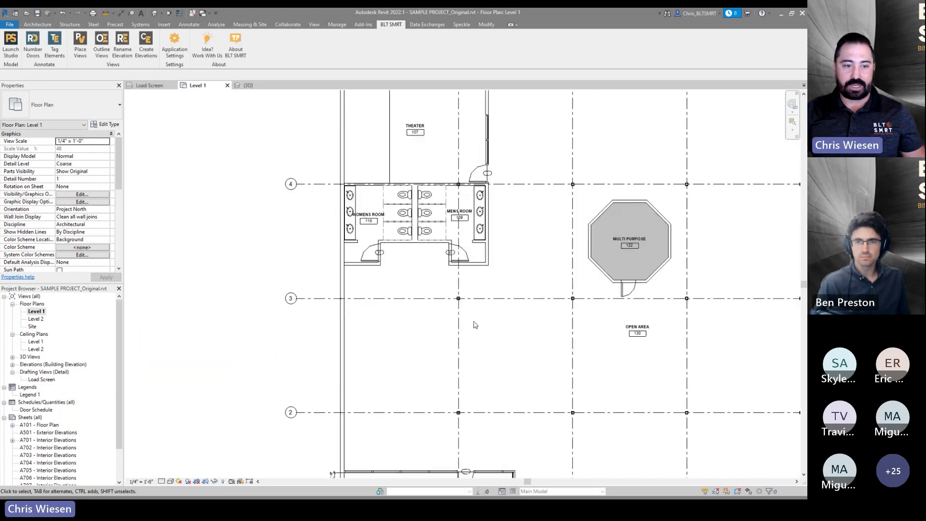
pyautogui.moveTo(553, 217); pyautogui.dragTo(464, 333, button='middle')
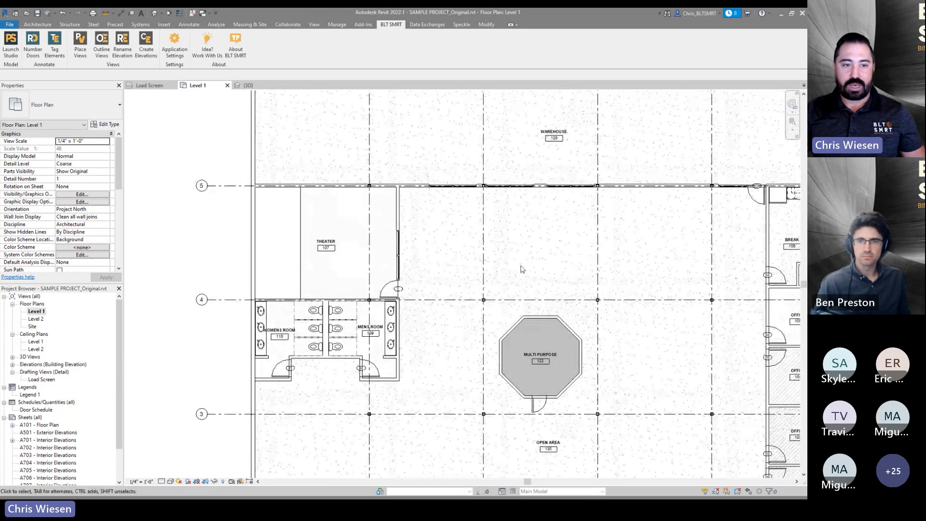
pyautogui.moveTo(390, 328); pyautogui.dragTo(242, 247, button='middle')
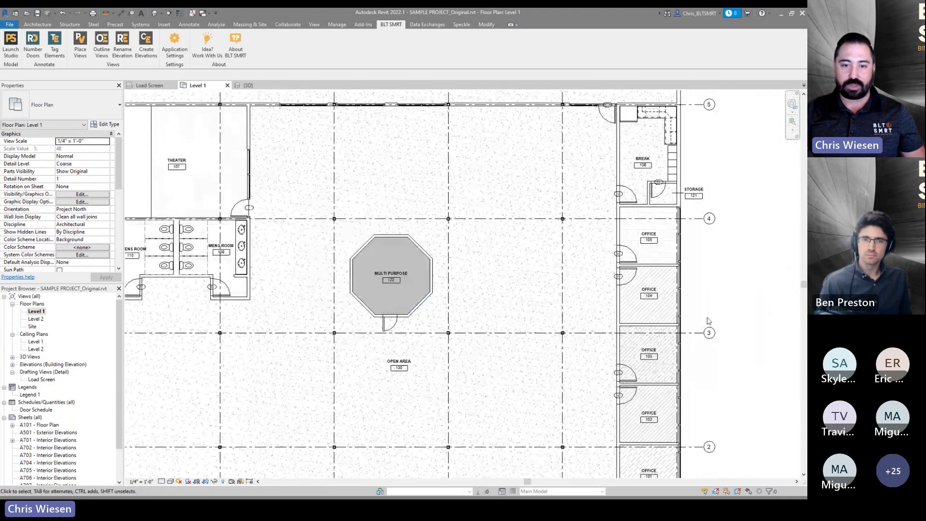
pyautogui.click(664, 271)
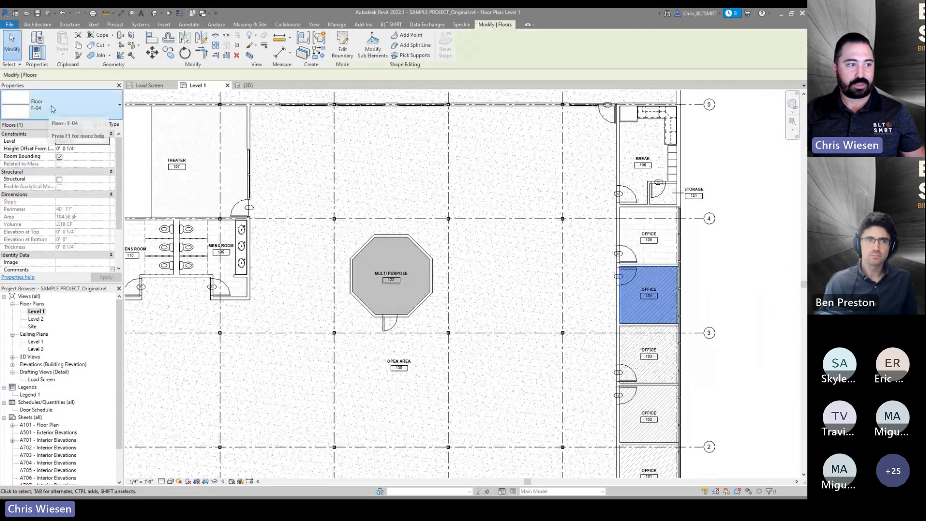
pyautogui.click(583, 286)
# - Switch to the 3D view and set its visual style to Shaded
pyautogui.hotkey('ctrl', 'Tab')
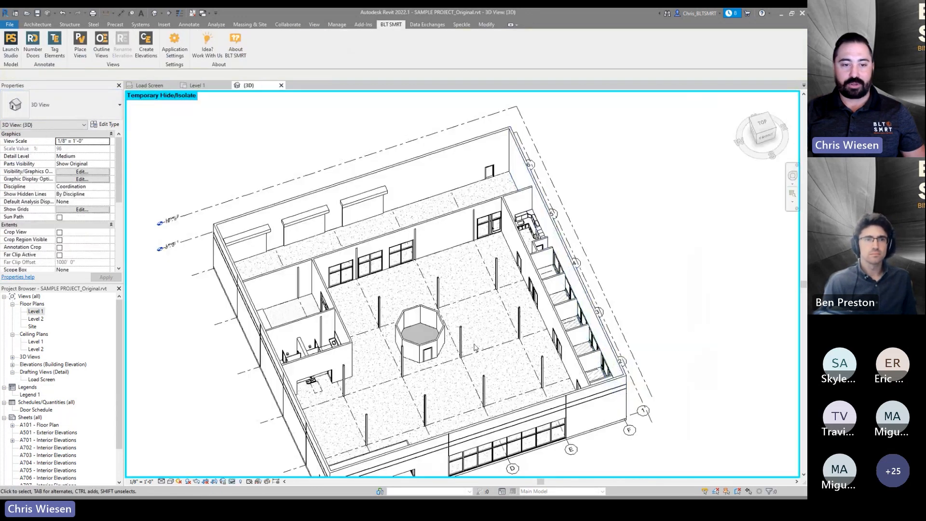
pyautogui.keyDown('shift'); pyautogui.moveTo(457, 343); pyautogui.dragTo(491, 312, button='middle'); pyautogui.keyUp('shift')
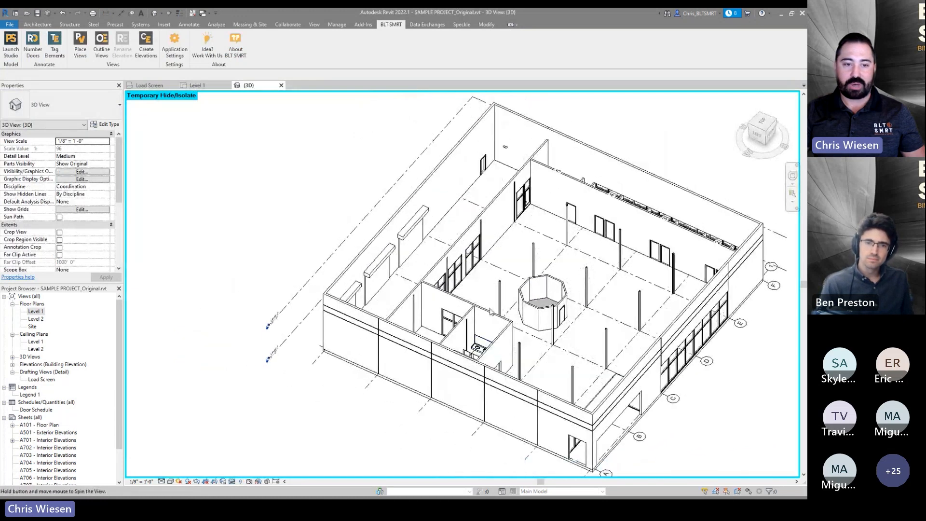
pyautogui.click(170, 481)
pyautogui.click(202, 457)
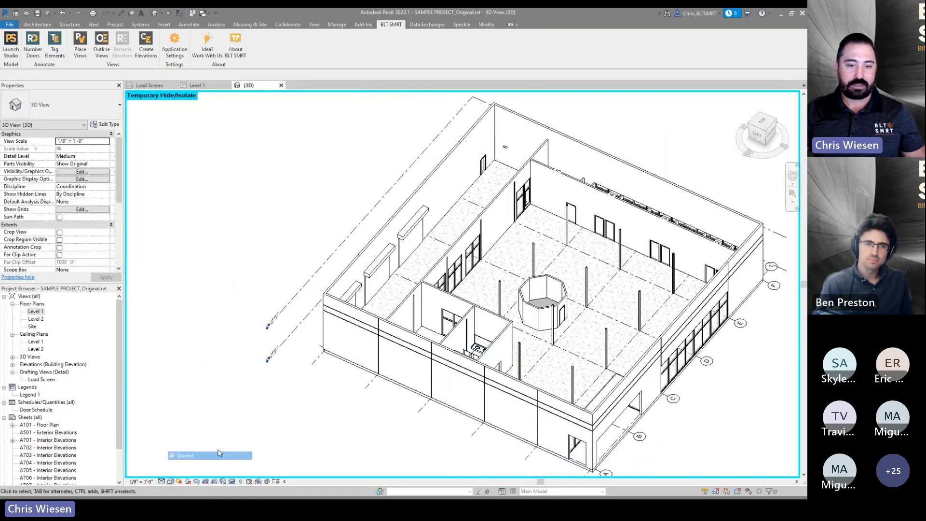
pyautogui.moveTo(489, 313)
pyautogui.keyDown('shift'); pyautogui.mouseDown(button='middle')
pyautogui.moveTo(451, 338)
pyautogui.moveTo(308, 256)
pyautogui.mouseUp(button='middle'); pyautogui.keyUp('shift')
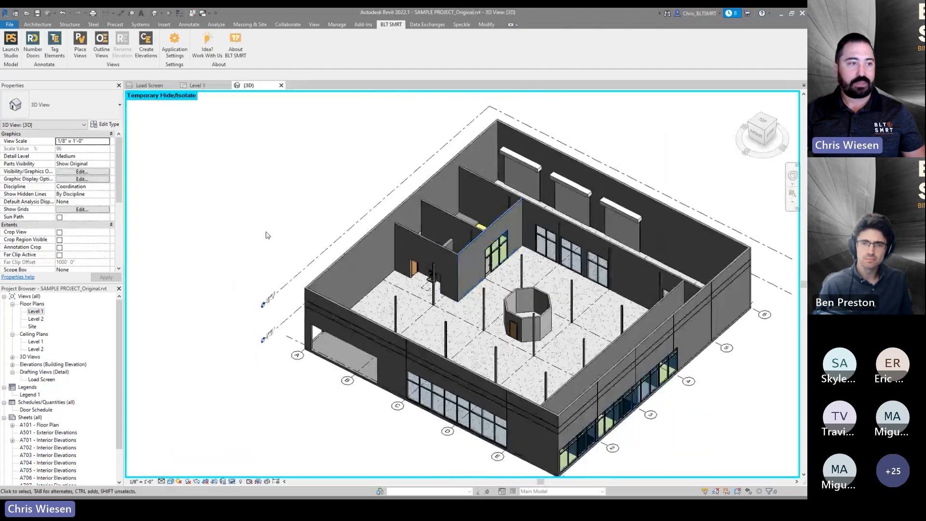
# - Relaunch Prototype Studio, move all rooms to Selected Rooms, create wall finishes, and close the studio
pyautogui.click(11, 41)
pyautogui.click(287, 250)
pyautogui.hotkey('ctrl', 'a')
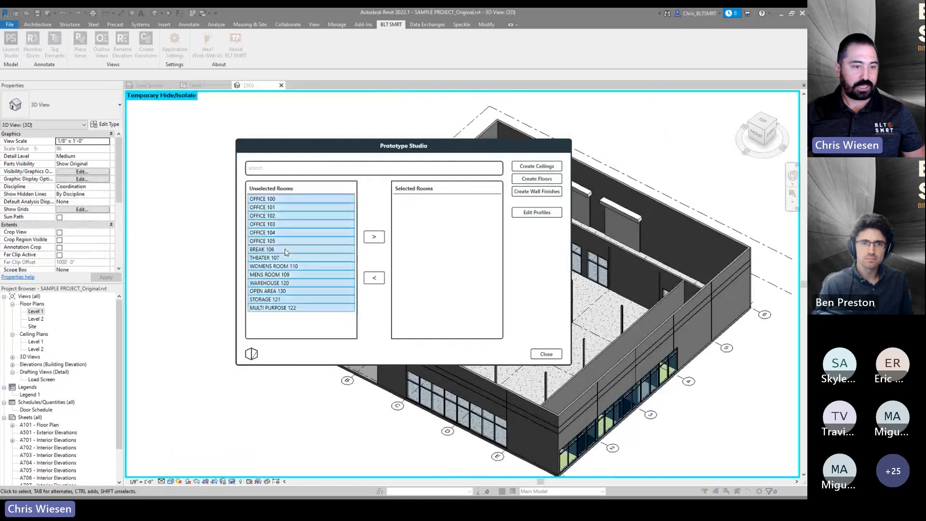
pyautogui.click(373, 236)
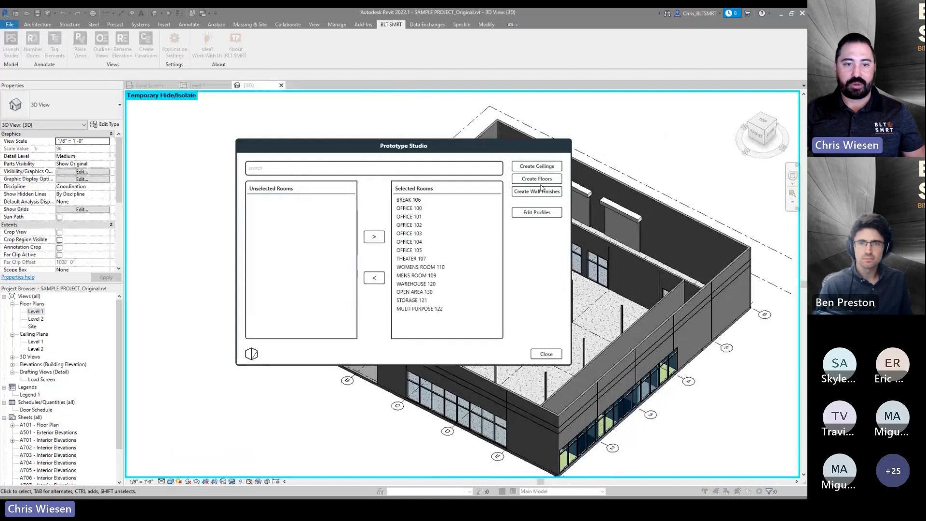
pyautogui.moveTo(497, 150); pyautogui.dragTo(290, 113)
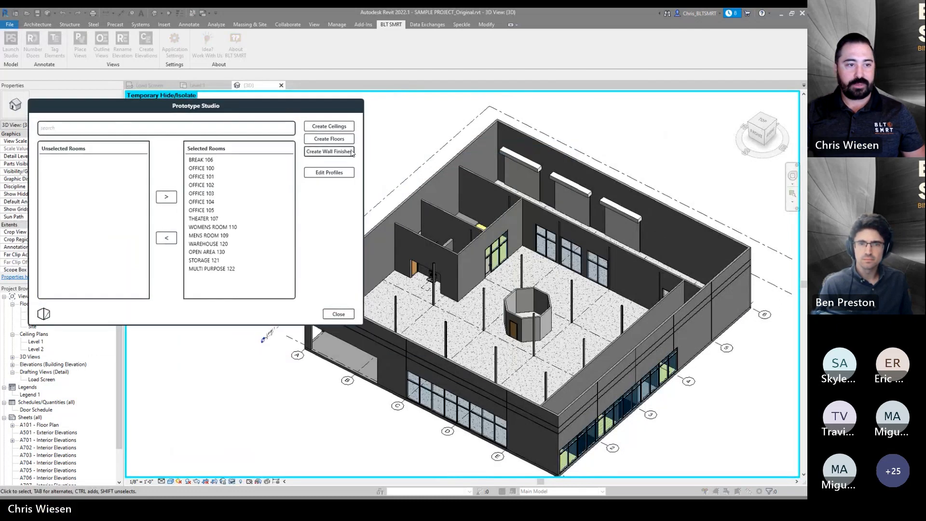
pyautogui.click(352, 153)
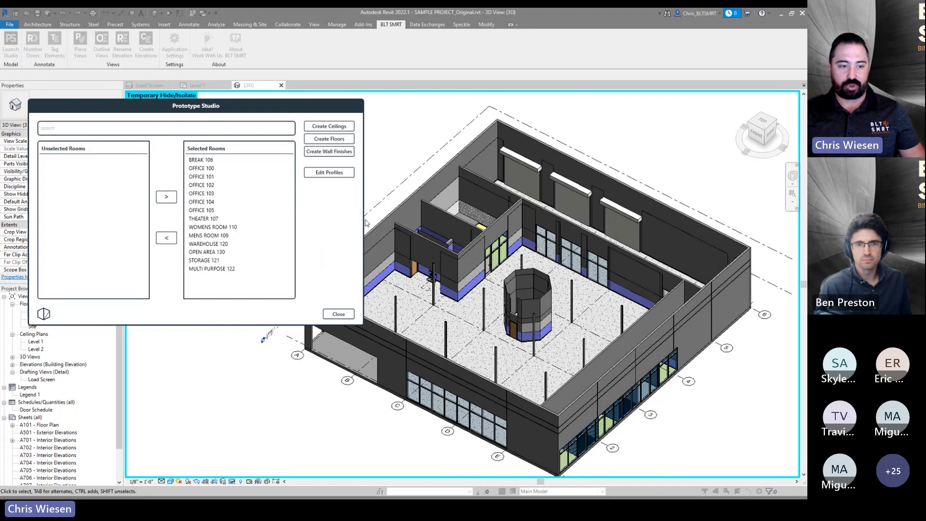
pyautogui.click(338, 314)
# - Zoom and orbit the 3D view to inspect a generated wall finish and the wall it lines
pyautogui.keyDown('shift'); pyautogui.moveTo(598, 381); pyautogui.dragTo(628, 395, button='middle'); pyautogui.keyUp('shift')
pyautogui.scroll(6, 628, 395)
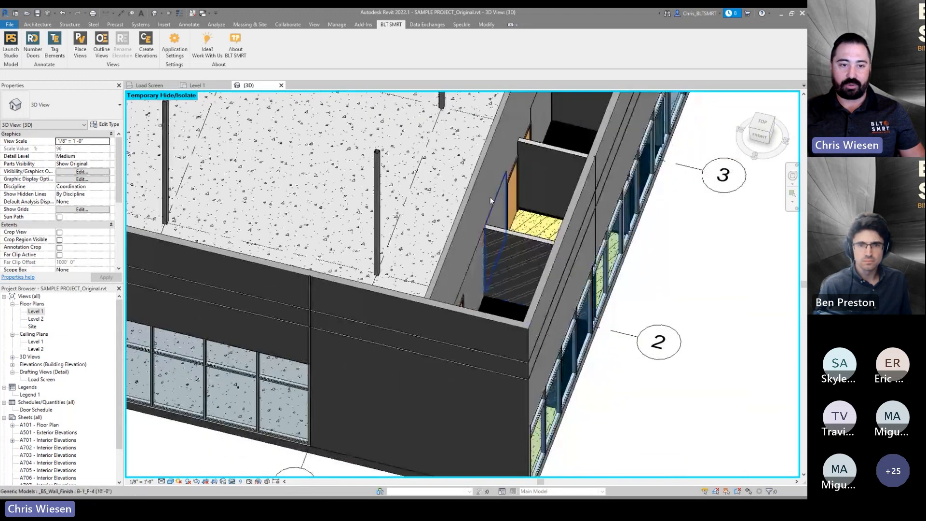
pyautogui.scroll(2, 490, 197)
pyautogui.click(502, 205)
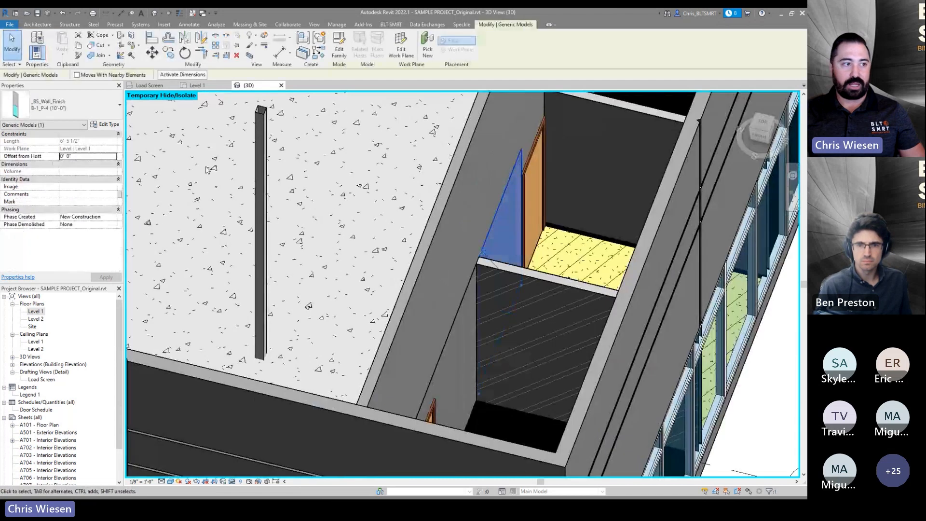
pyautogui.click(478, 276)
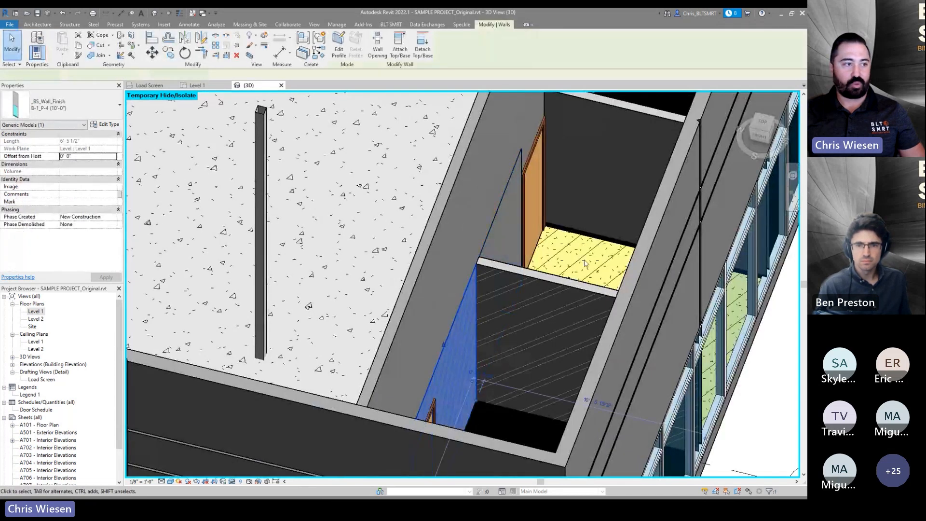
pyautogui.keyDown('shift'); pyautogui.moveTo(535, 313); pyautogui.dragTo(474, 280, button='middle'); pyautogui.keyUp('shift')
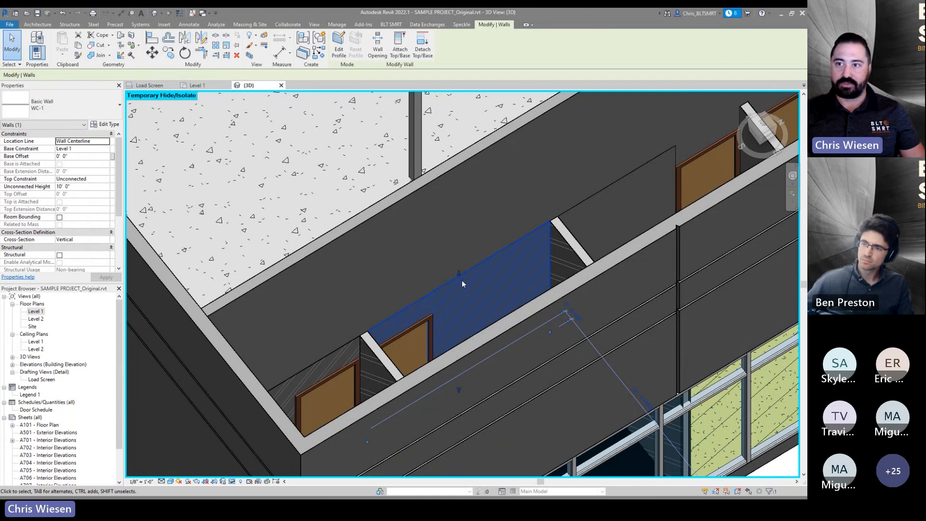
pyautogui.scroll(-3, 479, 288)
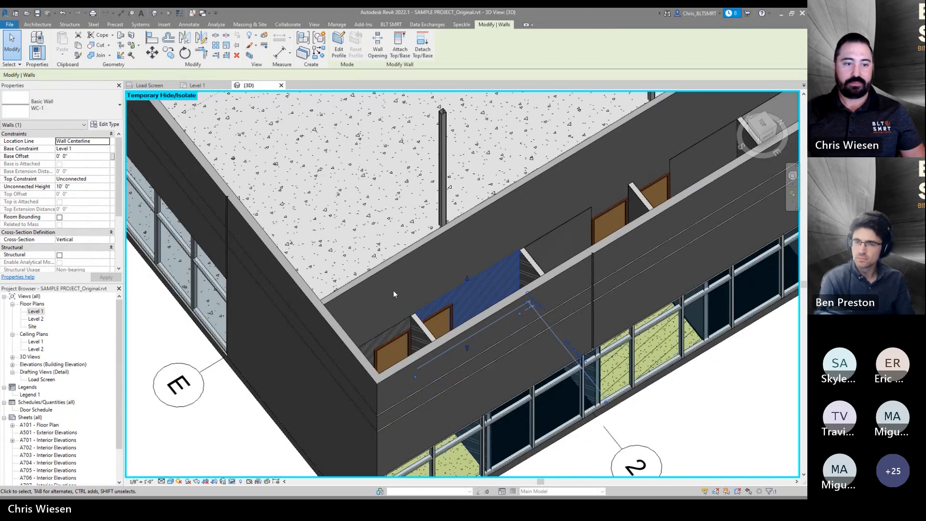
pyautogui.scroll(-5, 393, 294)
pyautogui.keyDown('shift'); pyautogui.moveTo(285, 218); pyautogui.dragTo(628, 268, button='middle'); pyautogui.keyUp('shift')
pyautogui.scroll(-2, 493, 316)
pyautogui.keyDown('shift'); pyautogui.moveTo(482, 318); pyautogui.dragTo(515, 317, button='middle'); pyautogui.keyUp('shift')
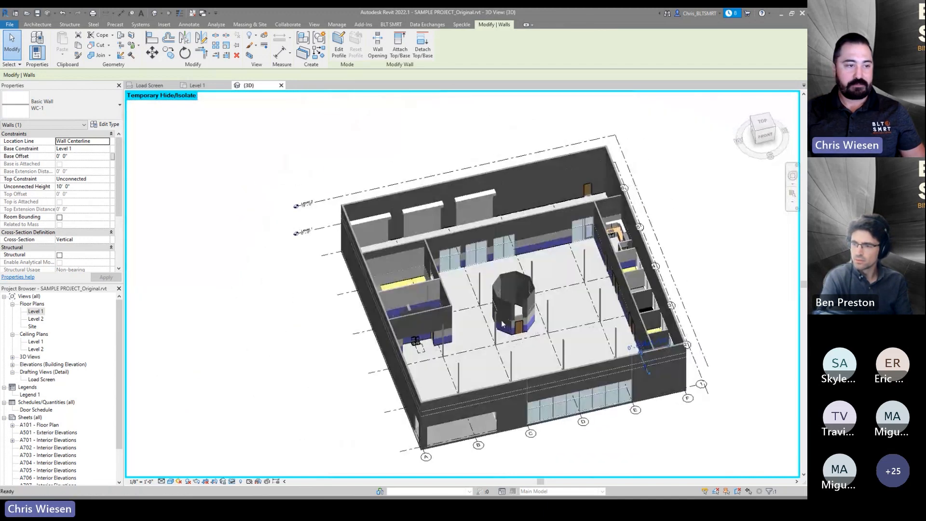
pyautogui.click(233, 168)
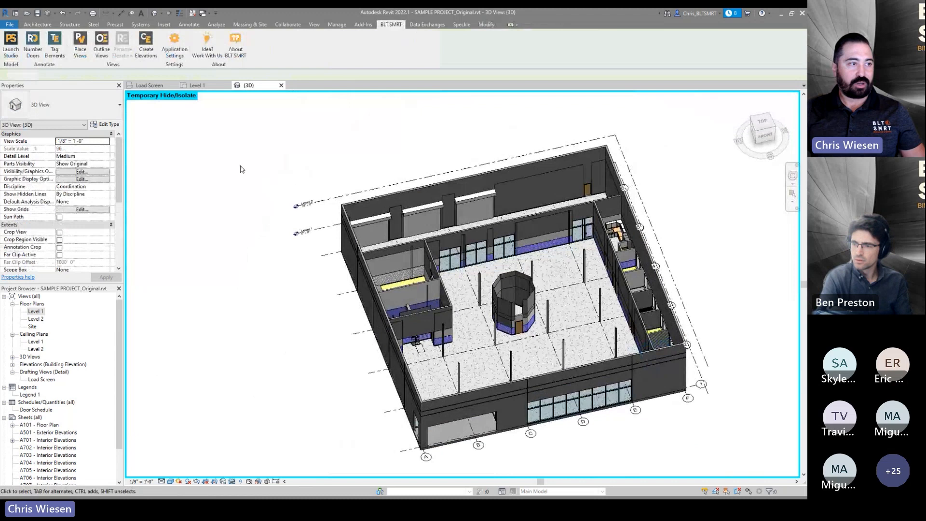
# - Relaunch Prototype Studio with all rooms selected, create ceilings, and close the warning and the studio
pyautogui.click(11, 43)
pyautogui.hotkey('ctrl', 'a')
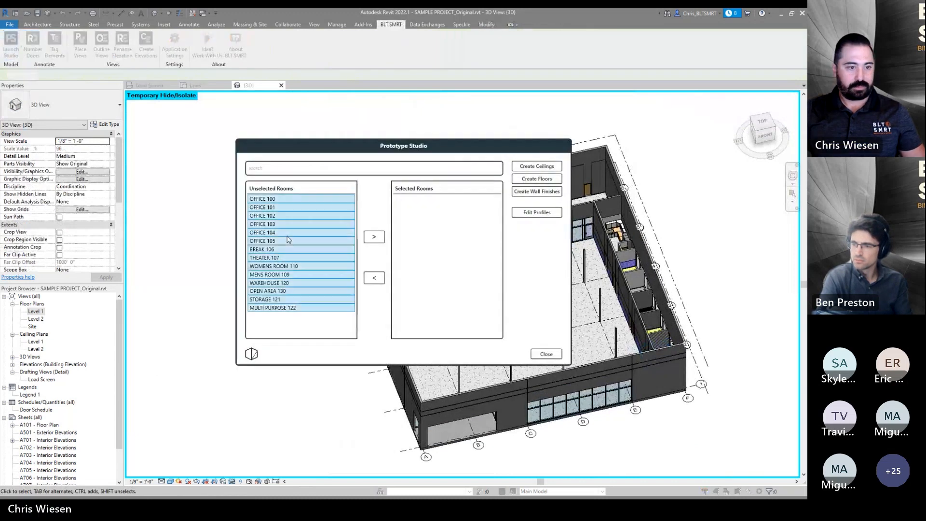
pyautogui.click(374, 237)
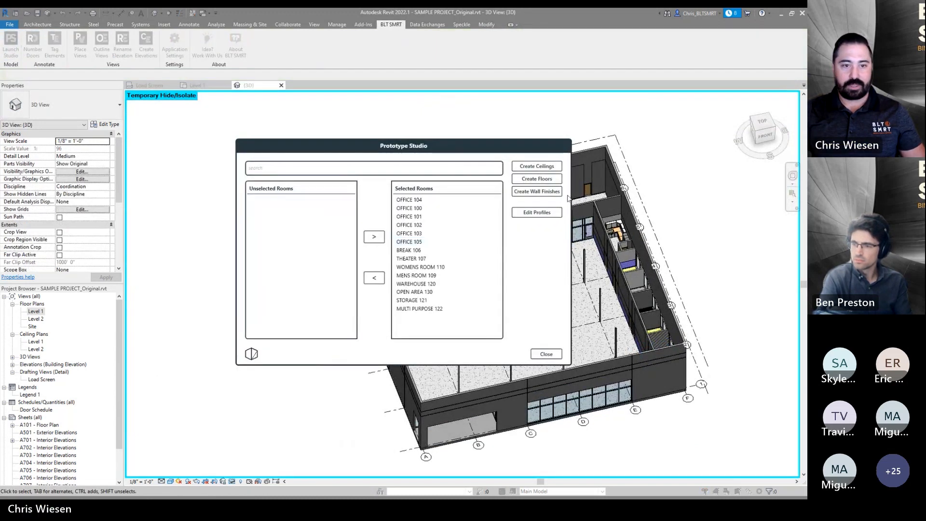
pyautogui.click(538, 167)
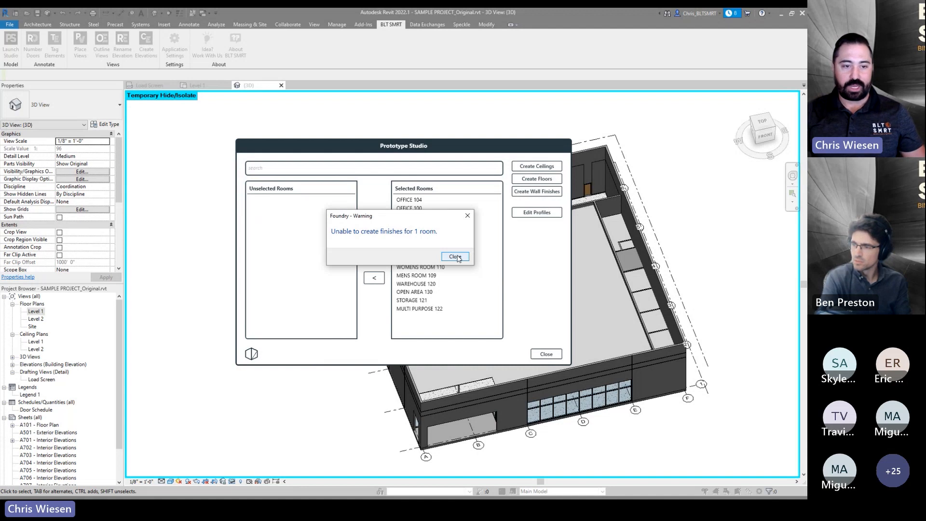
pyautogui.click(456, 257)
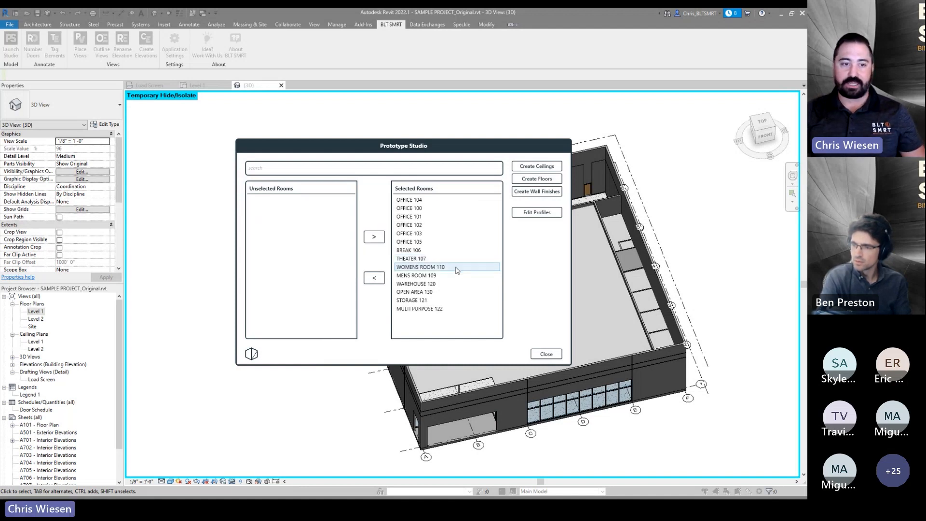
pyautogui.click(545, 355)
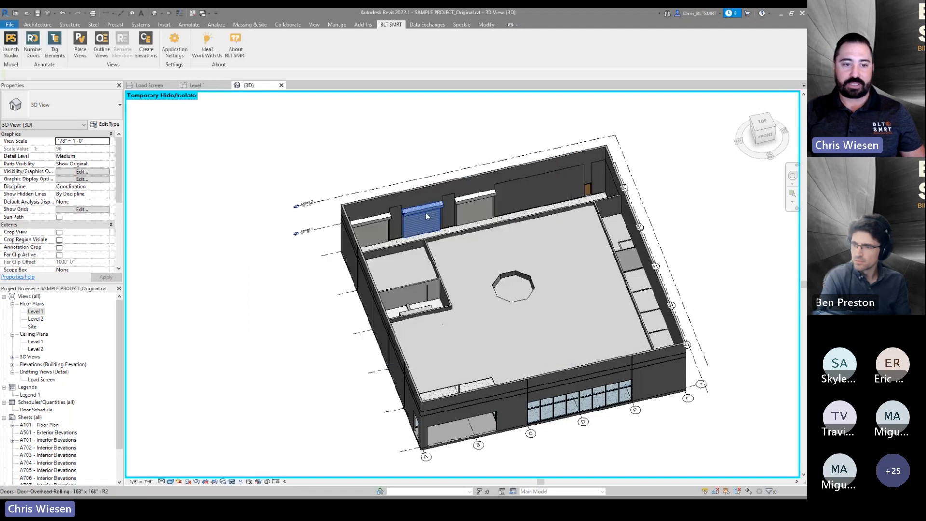
# - Orbit and zoom the 3D view to inspect the generated ceilings
pyautogui.keyDown('shift'); pyautogui.moveTo(467, 363); pyautogui.dragTo(537, 337, button='middle'); pyautogui.keyUp('shift')
pyautogui.scroll(1, 570, 295)
pyautogui.scroll(2, 571, 294)
pyautogui.keyDown('shift'); pyautogui.moveTo(570, 294); pyautogui.dragTo(497, 344, button='middle'); pyautogui.keyUp('shift')
pyautogui.scroll(-3, 502, 365)
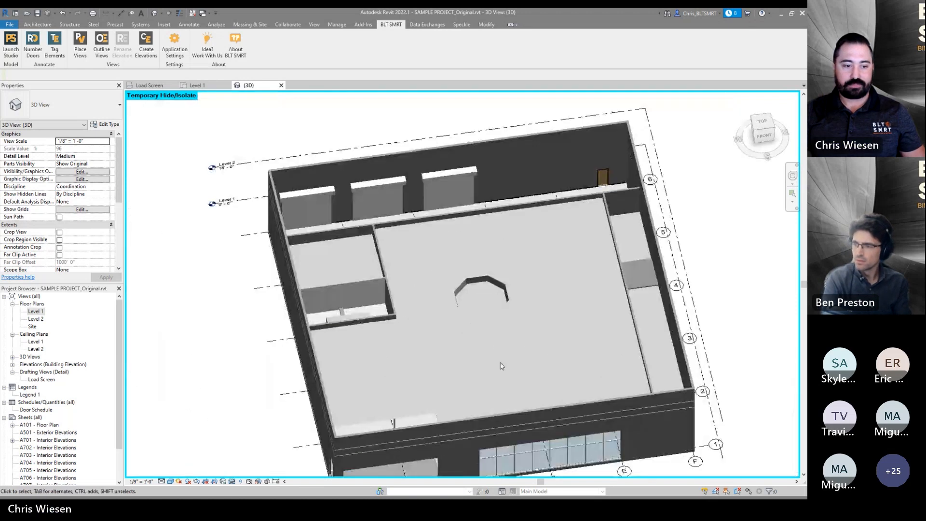
# - Open the Level 1 ceiling plan and review the generated ceiling grids
pyautogui.doubleClick(35, 342)
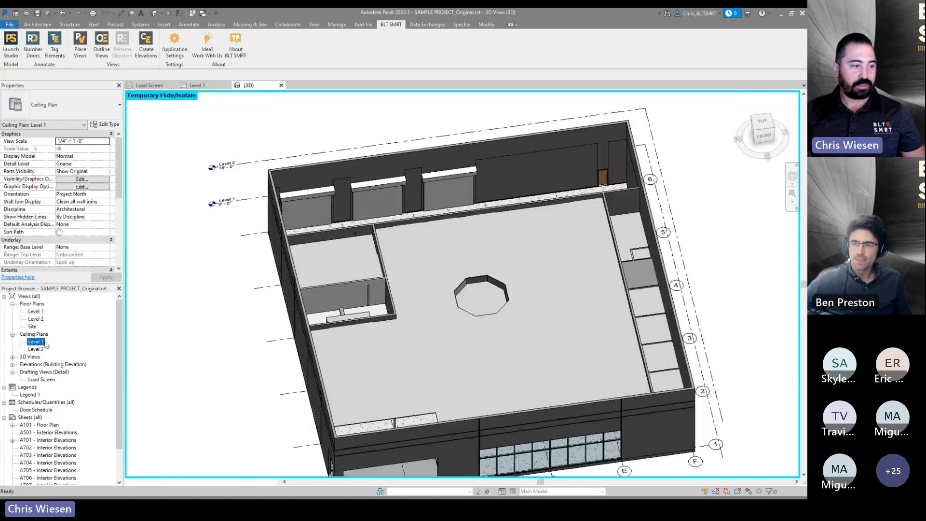
pyautogui.scroll(5, 622, 296)
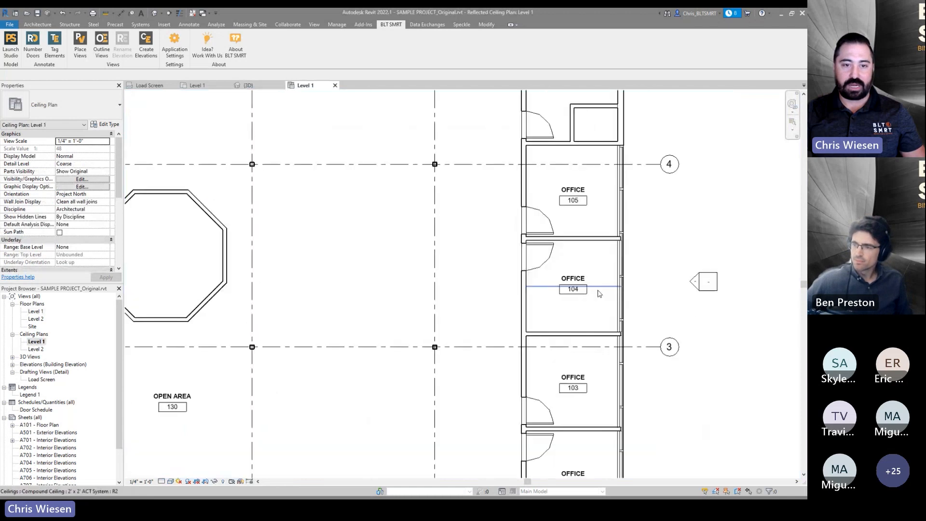
pyautogui.scroll(-6, 582, 296)
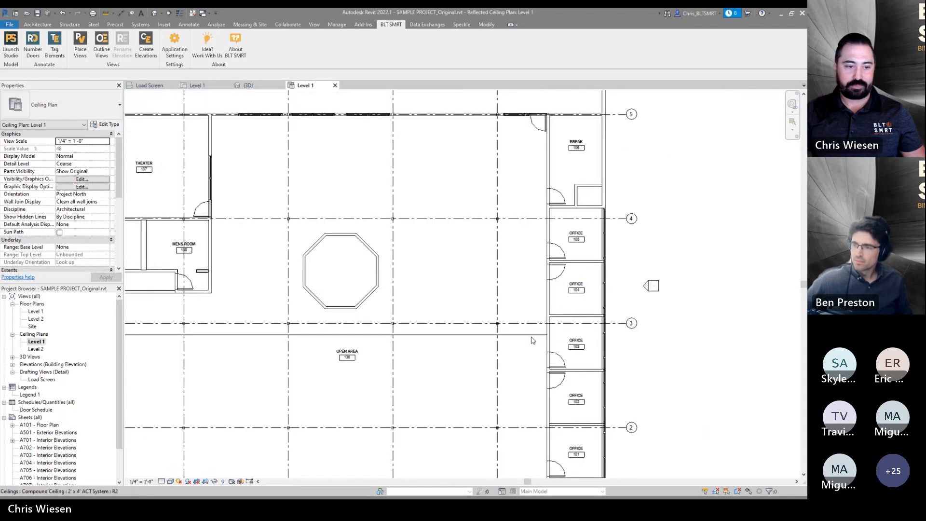
pyautogui.moveTo(363, 326); pyautogui.dragTo(385, 355, button='middle')
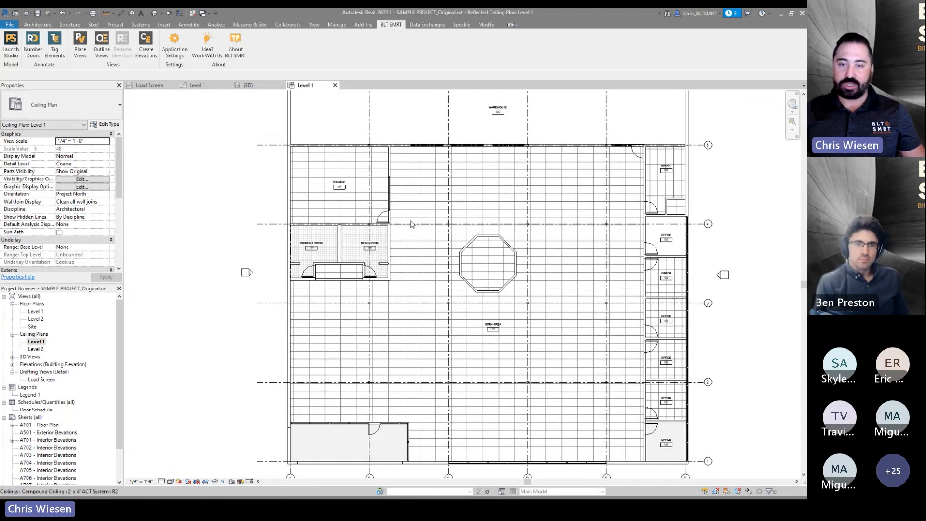
pyautogui.scroll(-2, 359, 236)
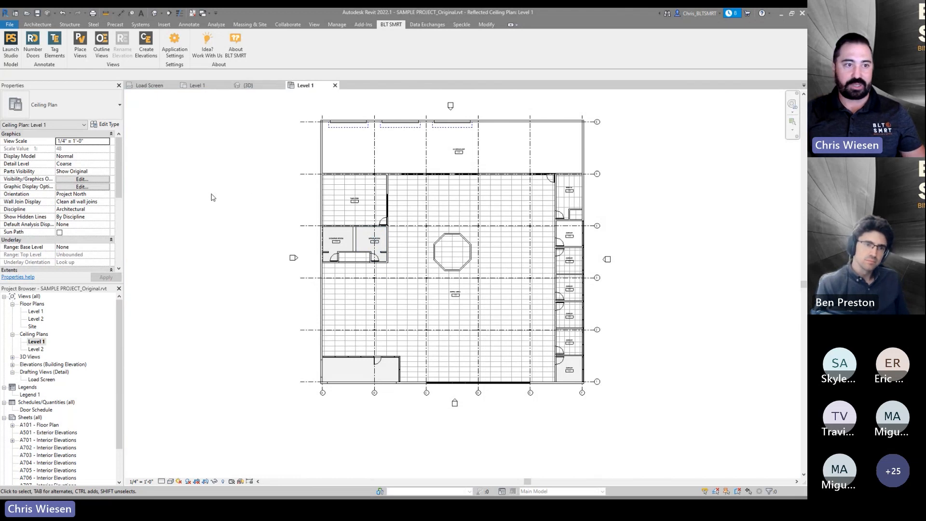
# - Return to the Level 1 floor plan and zoom out to the whole building
pyautogui.click(196, 85)
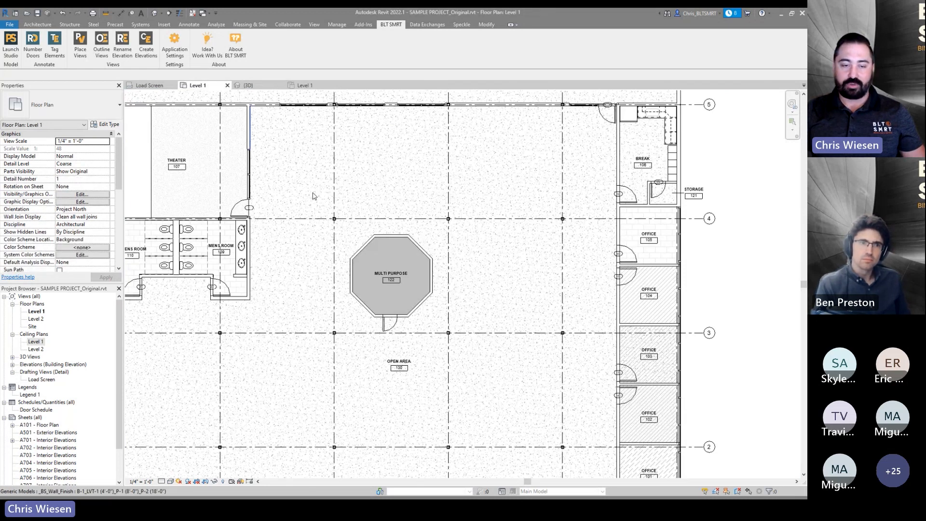
pyautogui.scroll(-3, 314, 196)
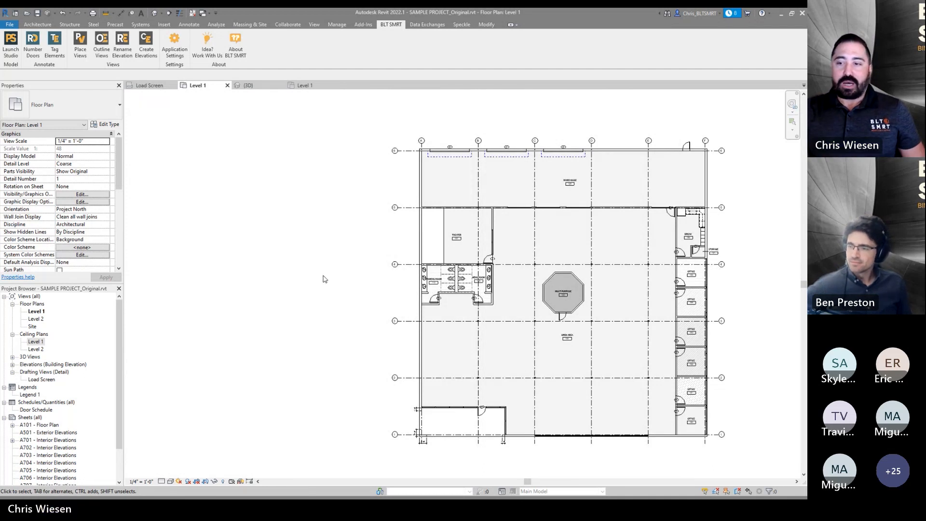
pyautogui.moveTo(319, 291); pyautogui.dragTo(328, 295, button='middle')
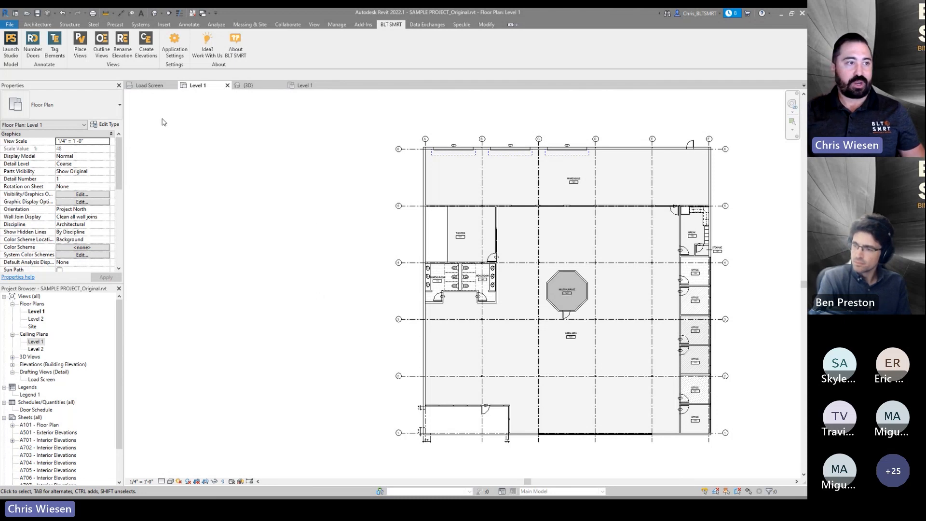
# - Start Create Elevations and move all Level 1 rooms into the selected rooms list
pyautogui.click(146, 45)
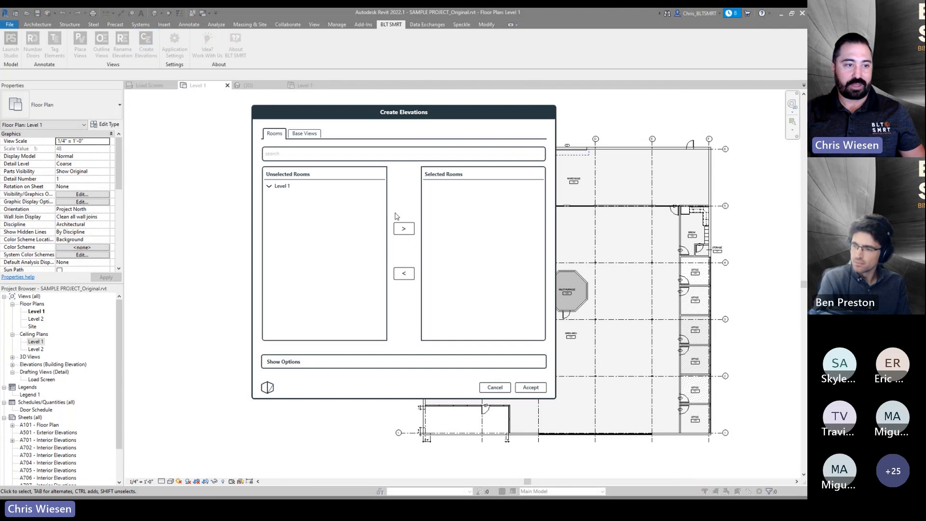
pyautogui.doubleClick(283, 187)
pyautogui.click(296, 197)
pyautogui.keyDown('shift'); pyautogui.click(313, 303); pyautogui.keyUp('shift')
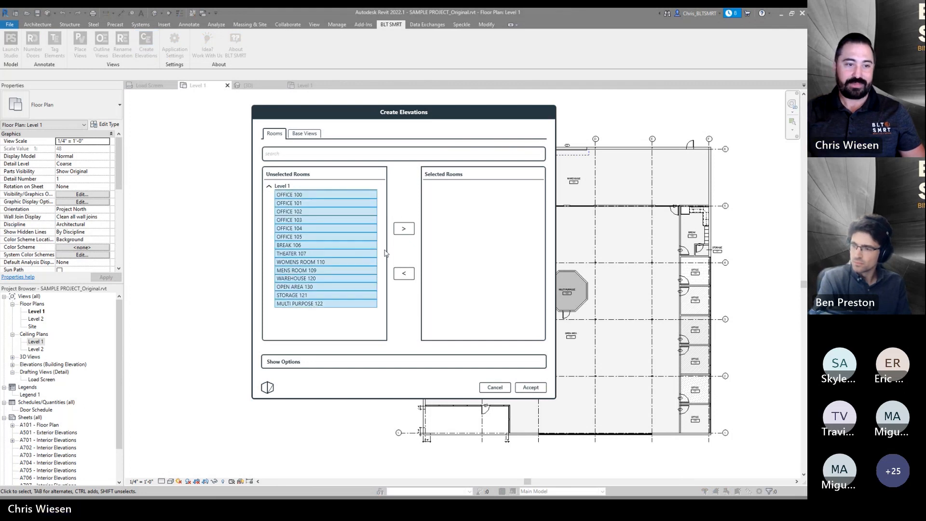
pyautogui.click(404, 228)
pyautogui.doubleClick(433, 187)
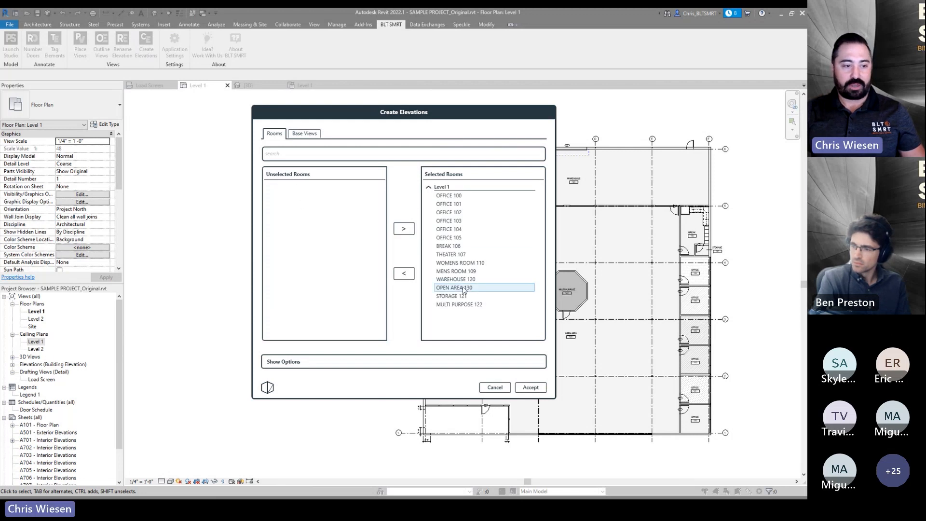
# - Try setting the view type to Interior Elevation (Combined) with Combine Elevations checked
pyautogui.click(285, 362)
pyautogui.moveTo(363, 111); pyautogui.dragTo(332, 63)
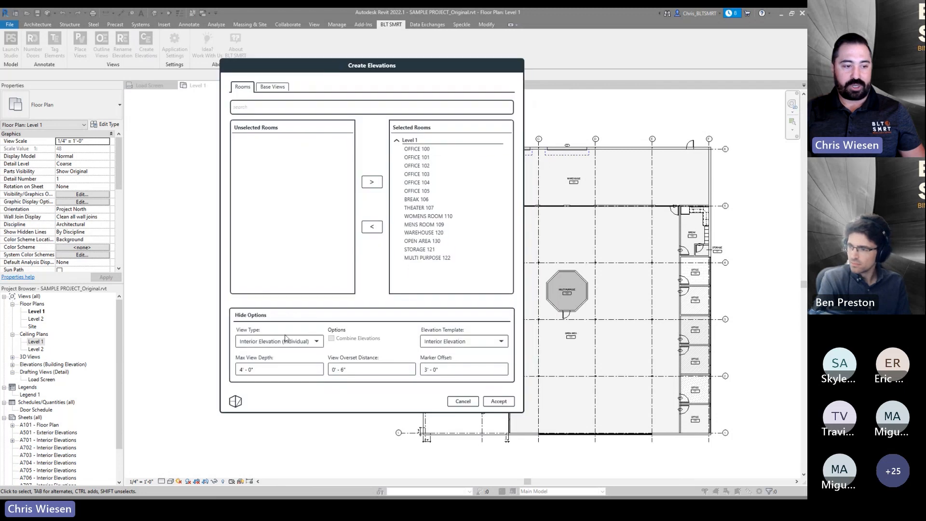
pyautogui.click(316, 343)
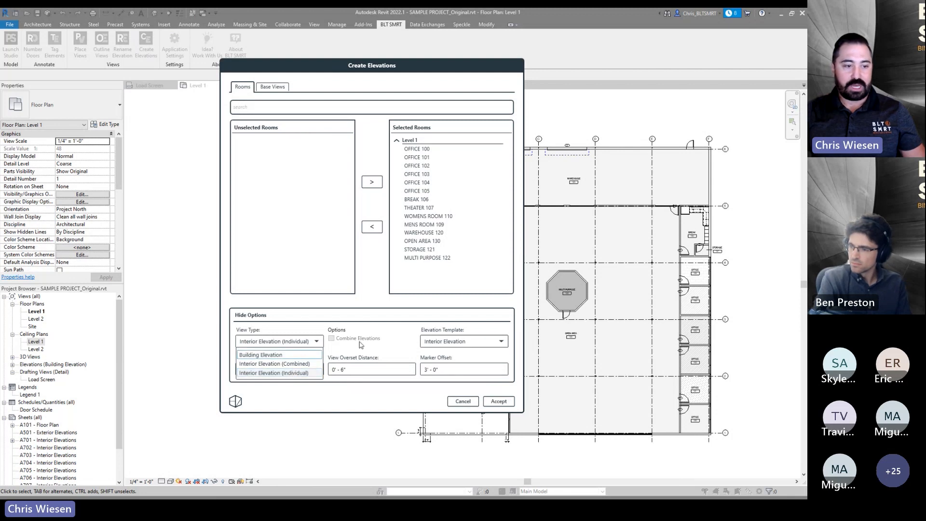
pyautogui.click(291, 366)
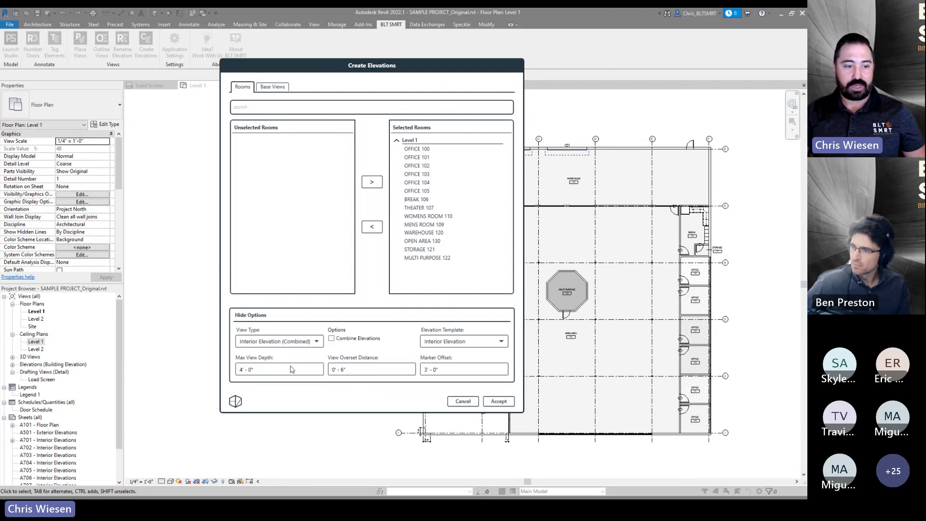
pyautogui.click(332, 339)
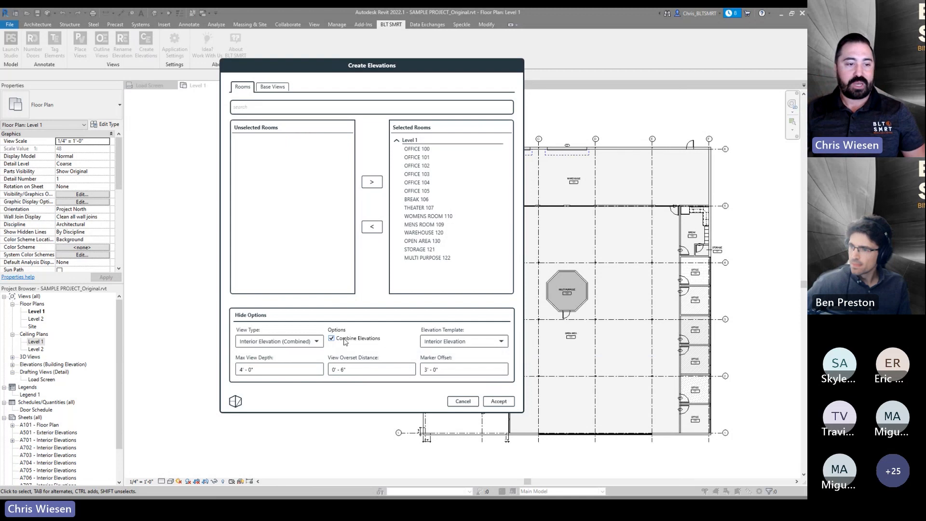
# - Set the view type back to Interior Elevation (Individual) and keep the Interior Elevation template
pyautogui.click(316, 341)
pyautogui.click(289, 372)
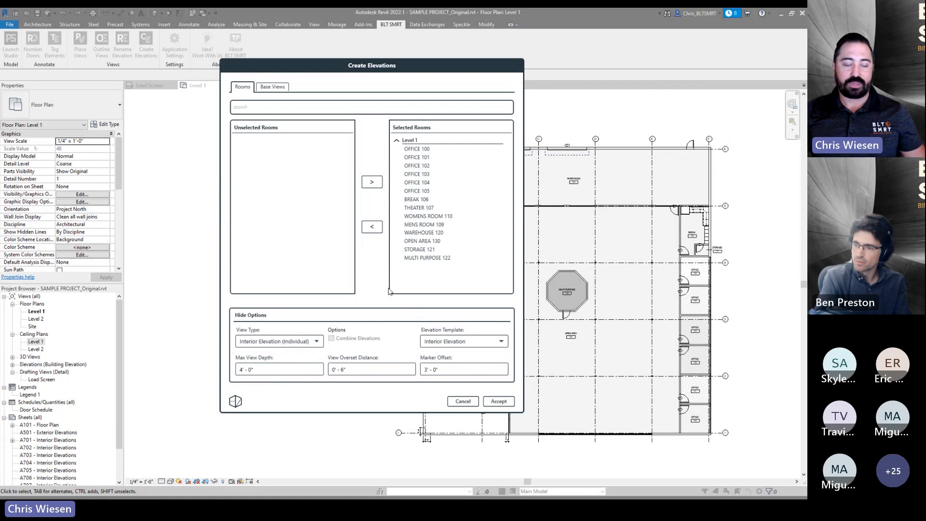
pyautogui.moveTo(372, 70); pyautogui.dragTo(352, 90)
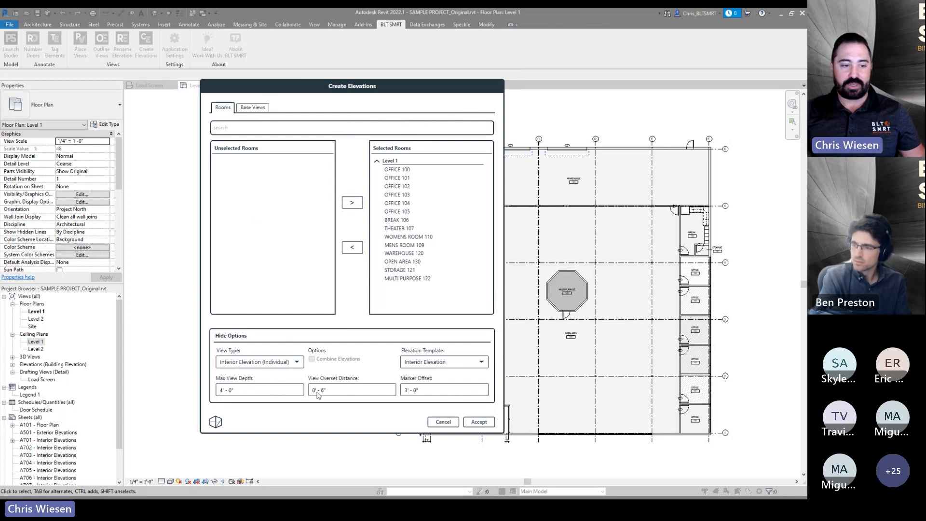
pyautogui.click(438, 368)
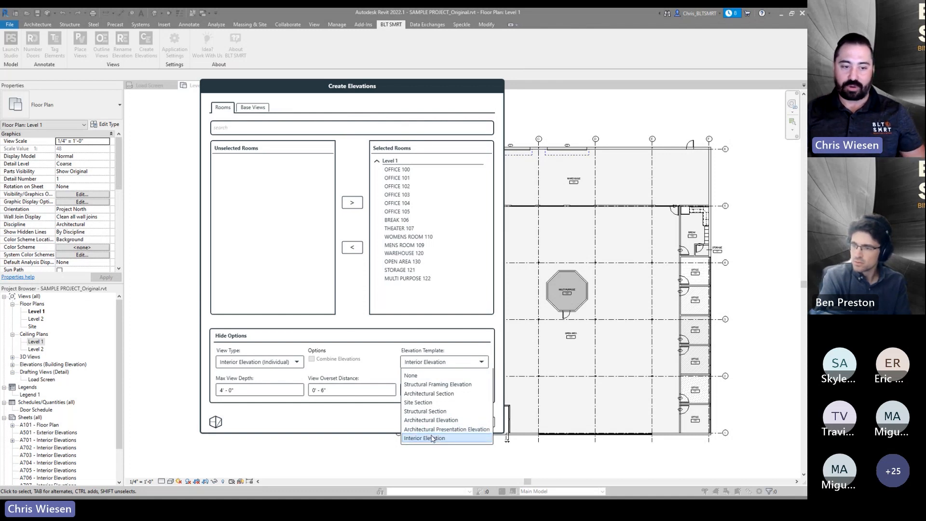
pyautogui.click(379, 353)
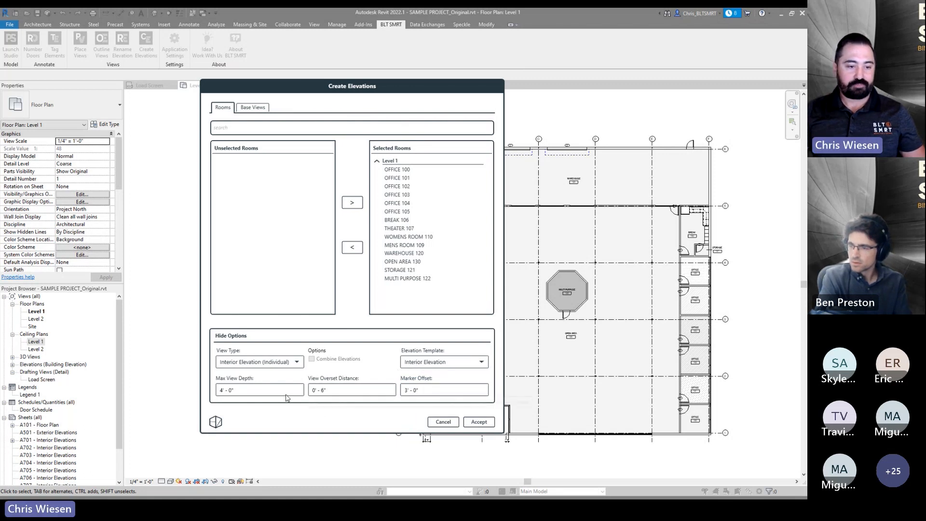
# - Hide the options and accept to create interior elevations for all selected rooms
pyautogui.click(240, 336)
pyautogui.moveTo(345, 88); pyautogui.dragTo(230, 83)
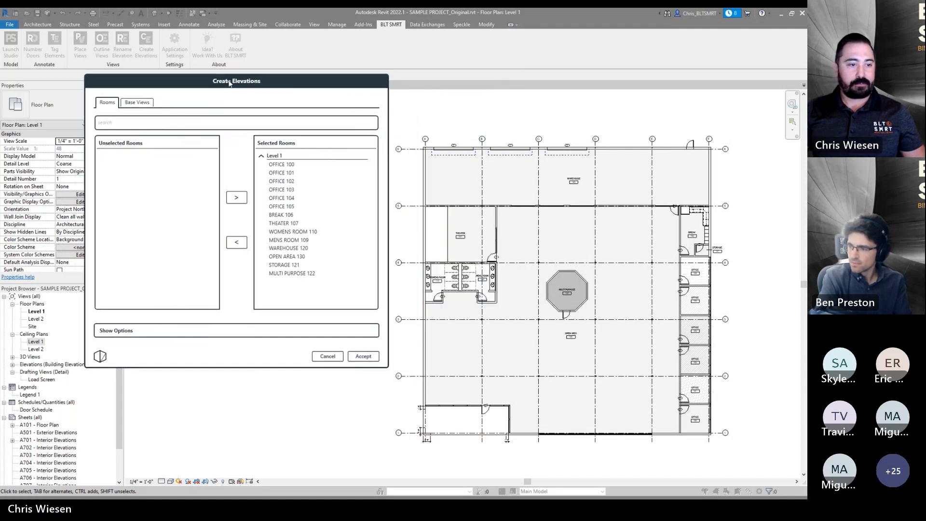
pyautogui.click(363, 356)
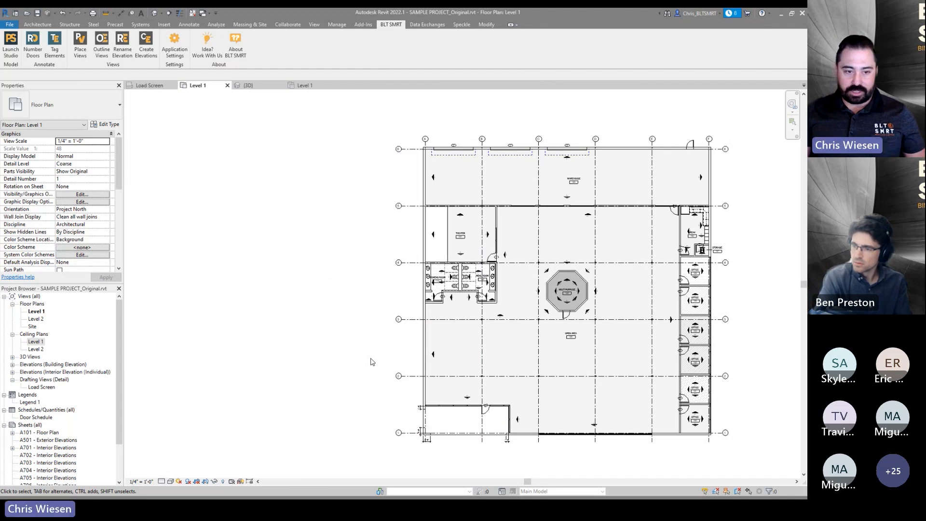
# - Zoom and pan around the Level 1 plan to inspect the placed interior elevation markers
pyautogui.scroll(6, 694, 419)
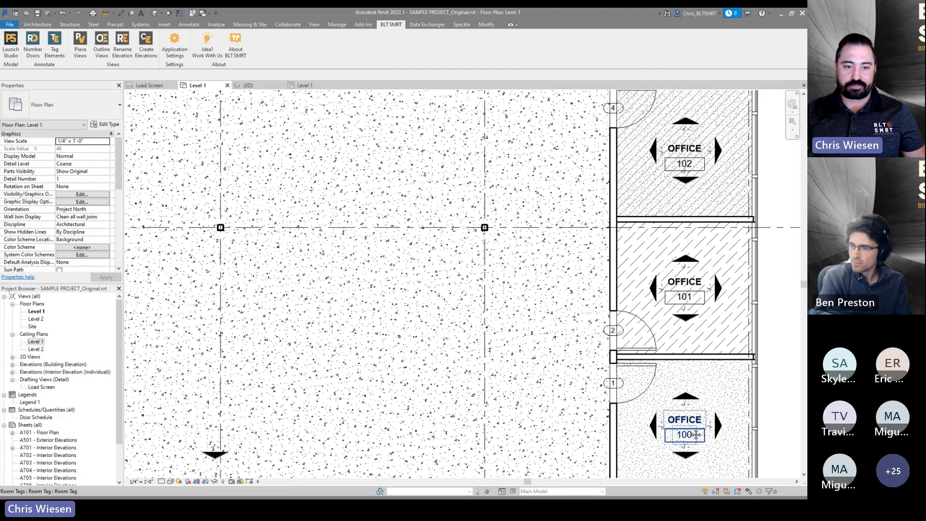
pyautogui.moveTo(690, 126); pyautogui.dragTo(545, 252, button='middle')
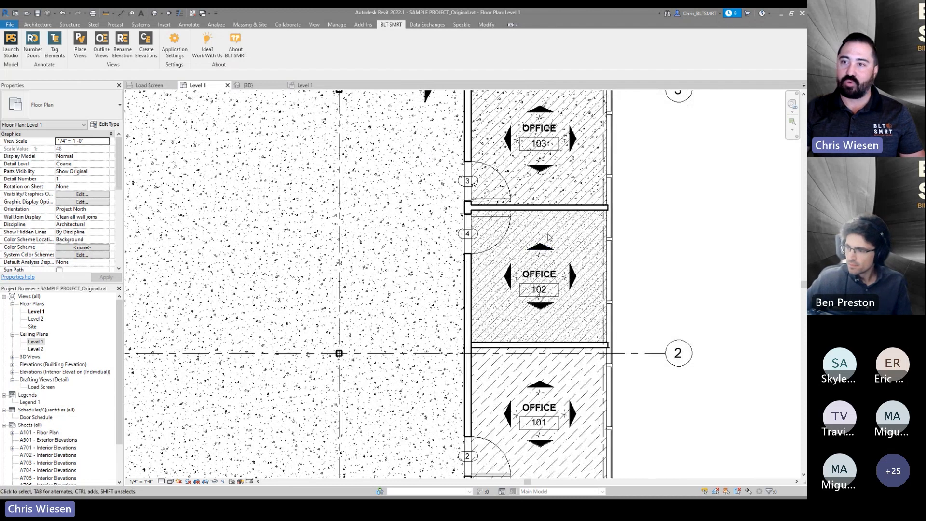
pyautogui.moveTo(550, 239); pyautogui.dragTo(551, 359, button='middle')
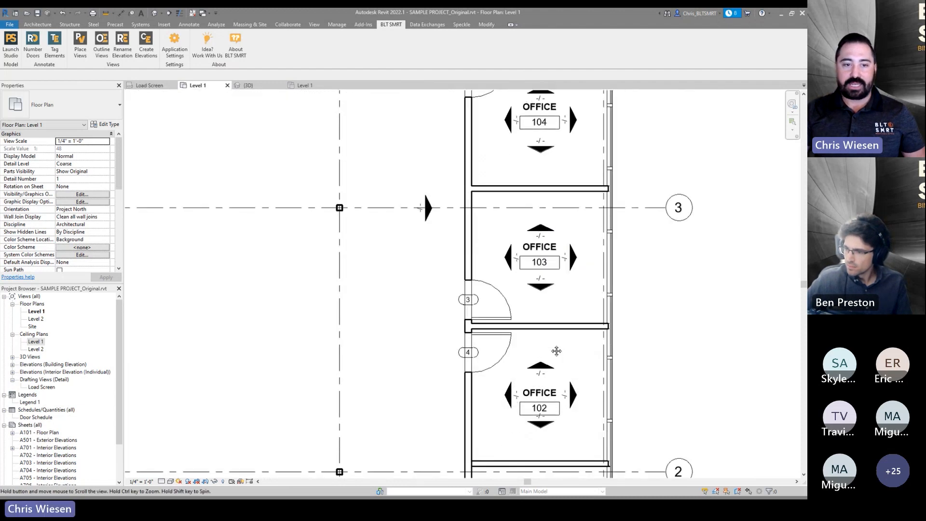
pyautogui.moveTo(531, 137); pyautogui.dragTo(515, 294, button='middle')
pyautogui.scroll(-4, 514, 289)
pyautogui.moveTo(442, 304); pyautogui.dragTo(553, 308, button='middle')
pyautogui.scroll(-2, 552, 308)
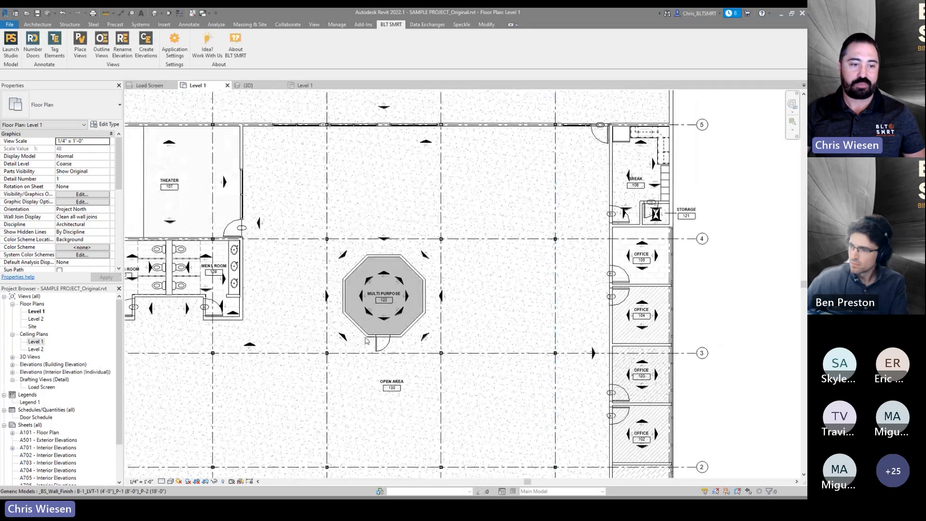
pyautogui.moveTo(369, 340); pyautogui.dragTo(433, 312, button='middle')
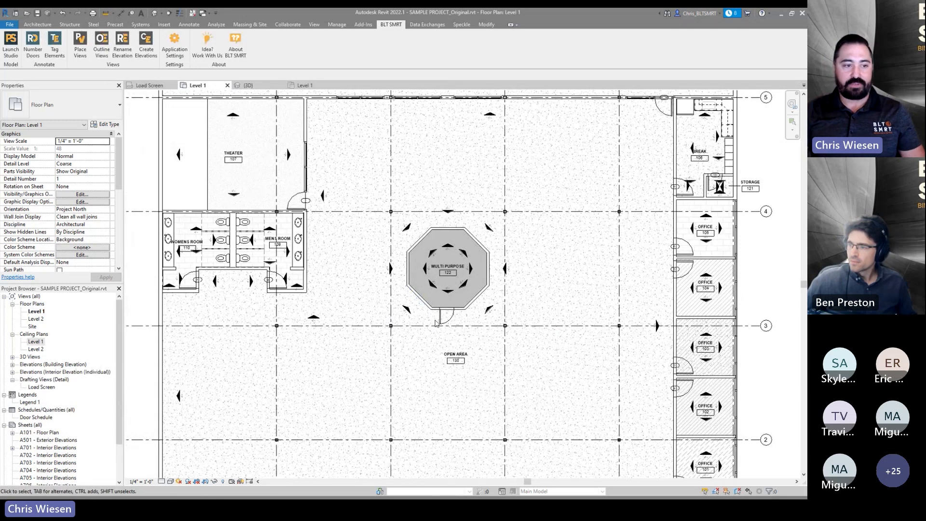
pyautogui.scroll(-1, 378, 323)
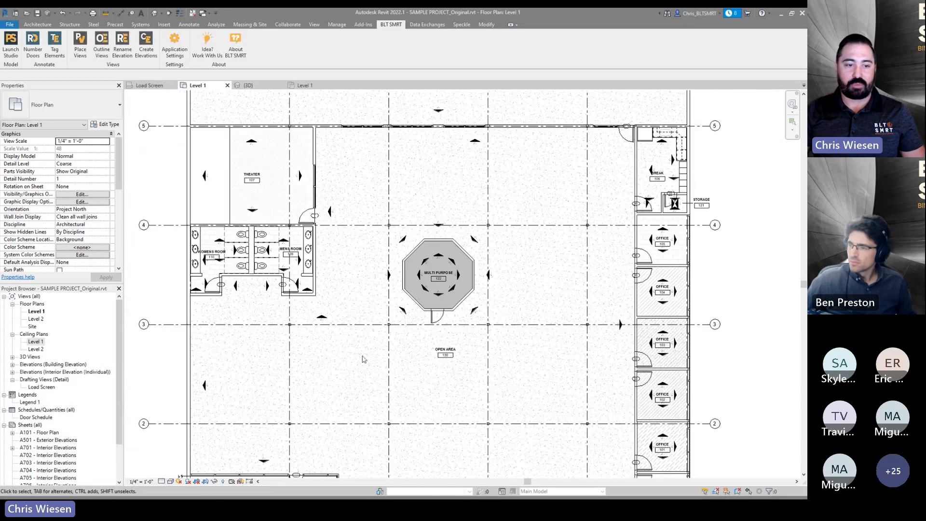
pyautogui.scroll(-1, 363, 358)
pyautogui.scroll(-1, 374, 359)
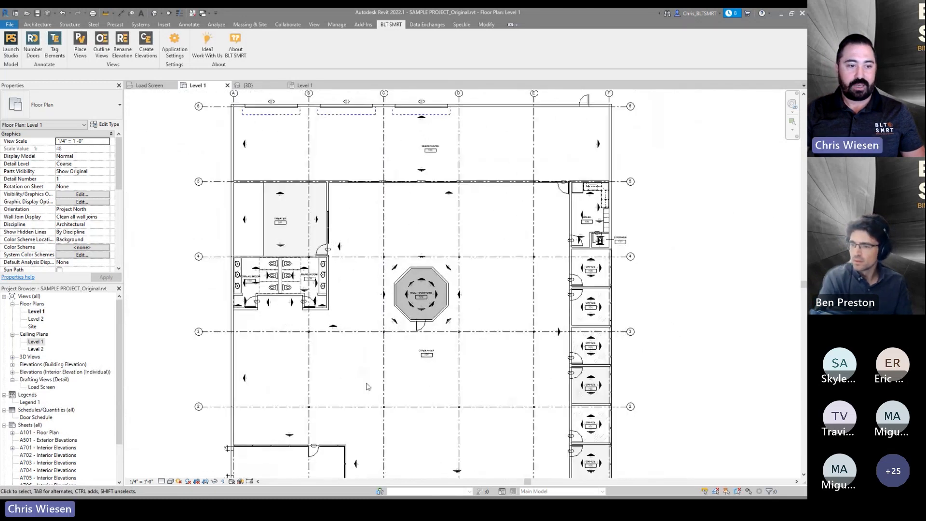
pyautogui.scroll(-1, 414, 375)
pyautogui.moveTo(418, 377); pyautogui.dragTo(451, 356, button='middle')
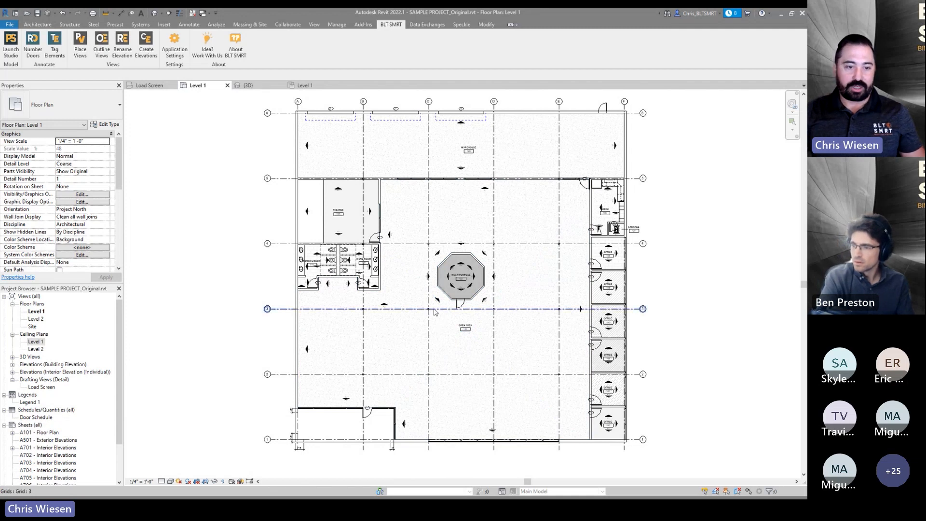
pyautogui.scroll(2, 427, 332)
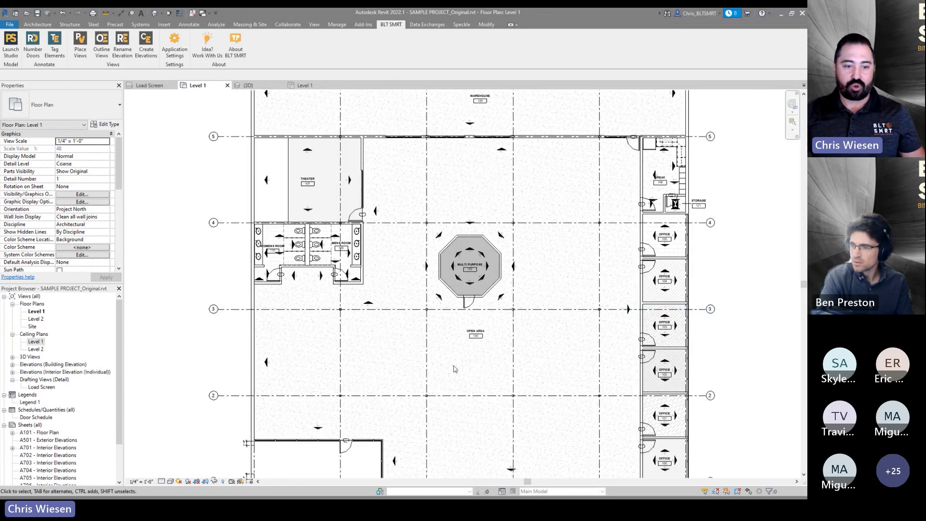
# - Browse the interior elevation views in the project browser, selecting the MENS ROOM 109 elevations
pyautogui.click(369, 304)
pyautogui.scroll(-1, 48, 360)
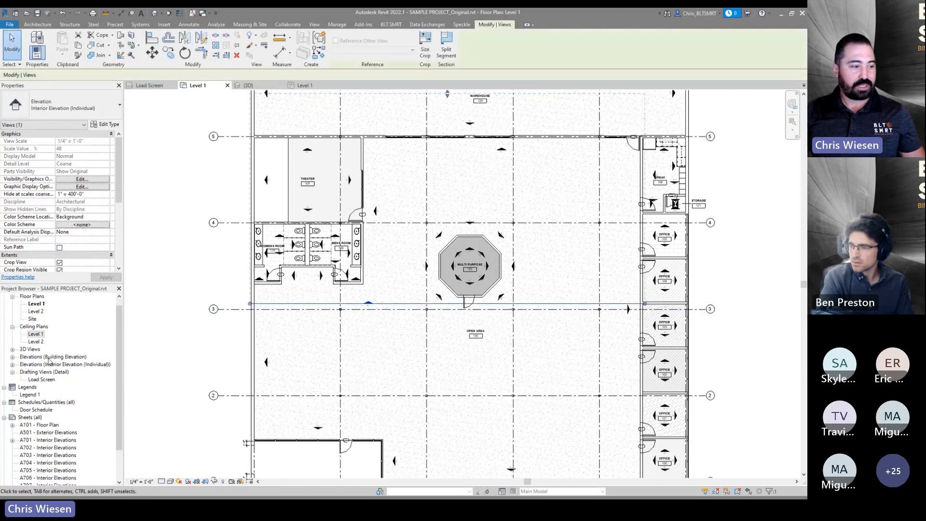
pyautogui.click(12, 365)
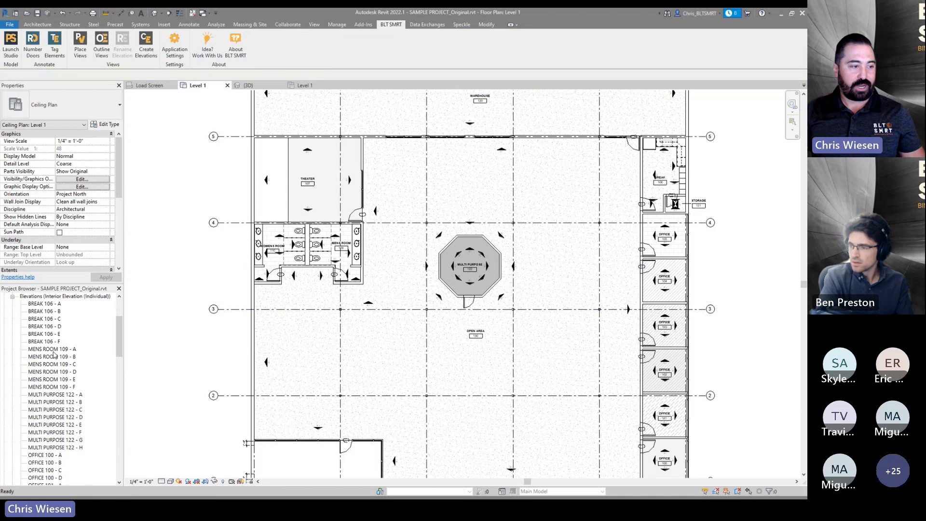
pyautogui.click(50, 313)
pyautogui.scroll(-1, 56, 337)
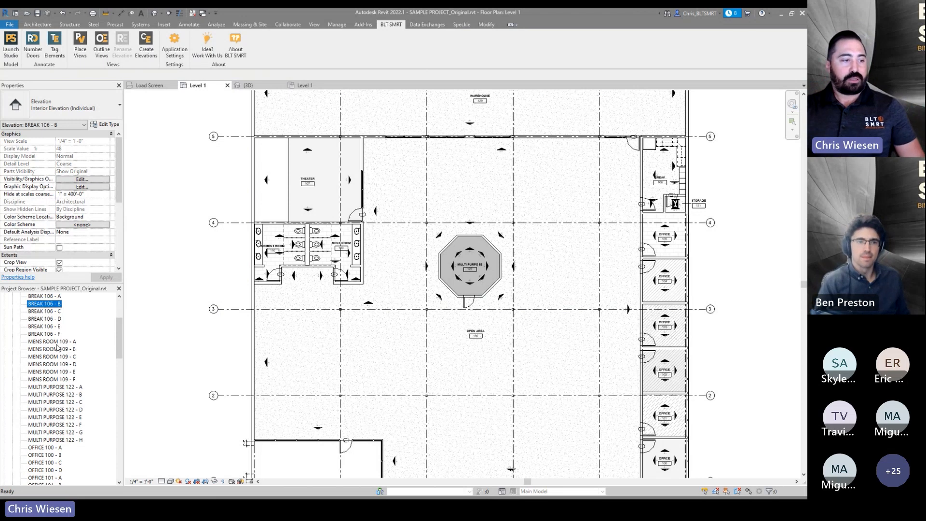
pyautogui.click(56, 343)
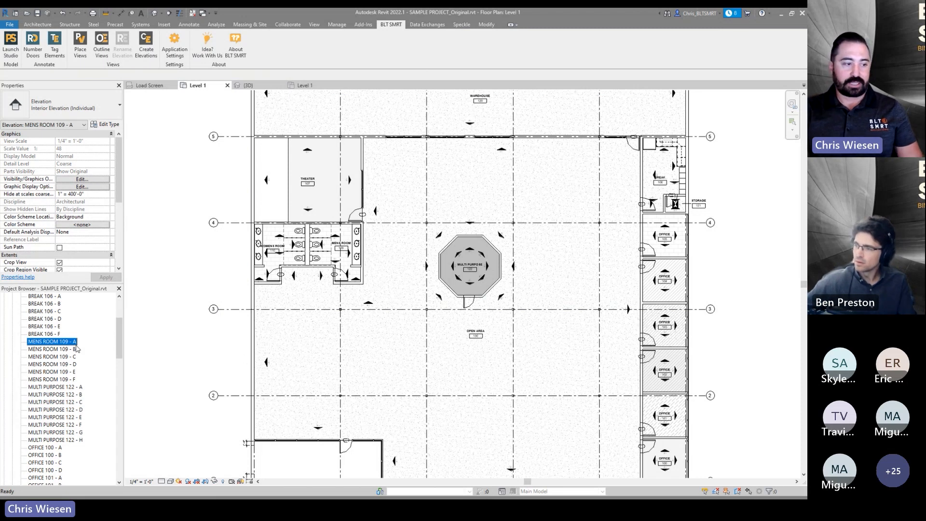
pyautogui.keyDown('shift'); pyautogui.click(58, 379); pyautogui.keyUp('shift')
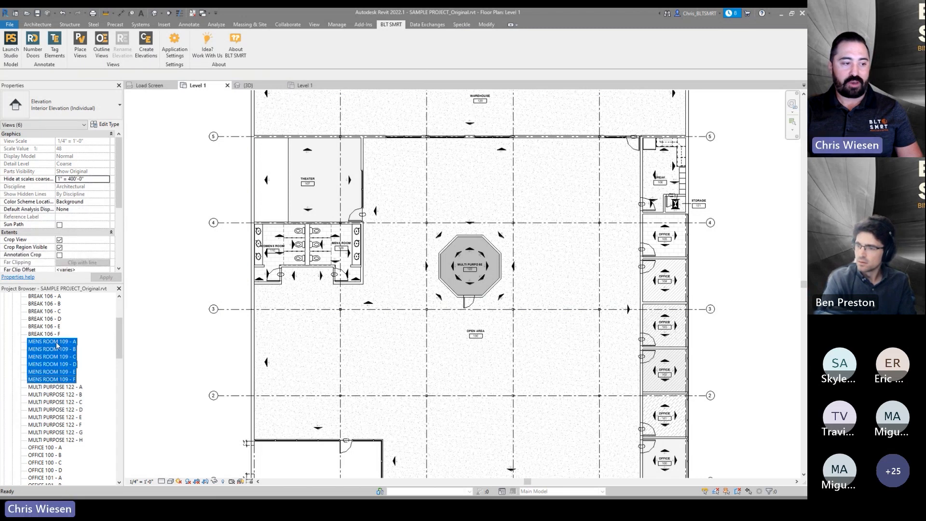
pyautogui.click(182, 275)
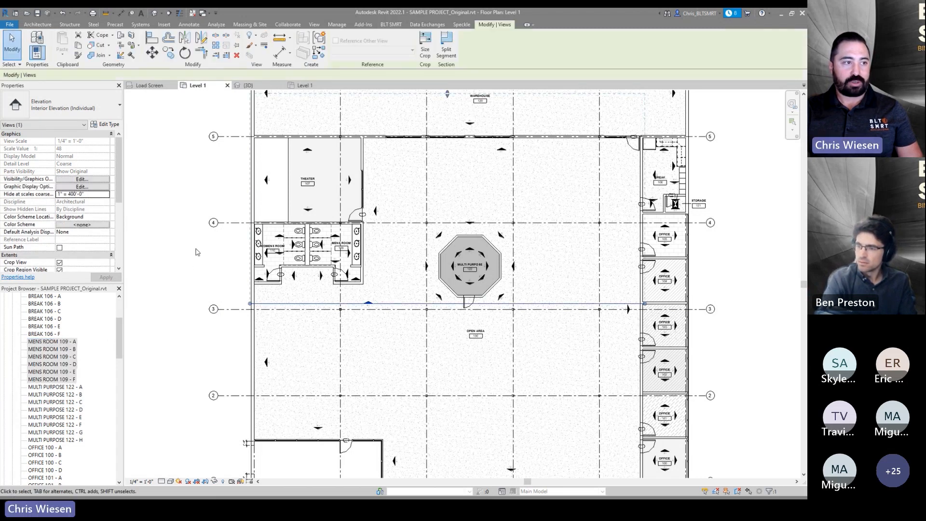
pyautogui.click(174, 166)
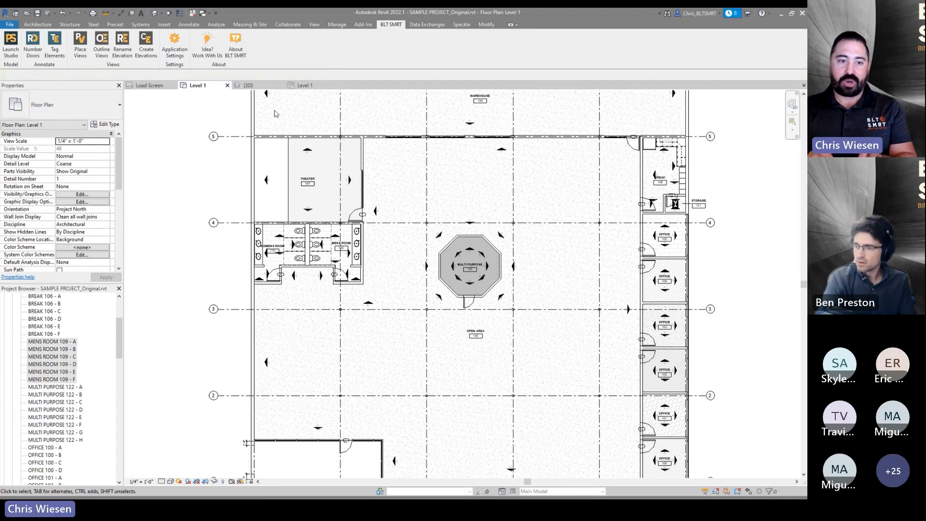
pyautogui.click(122, 44)
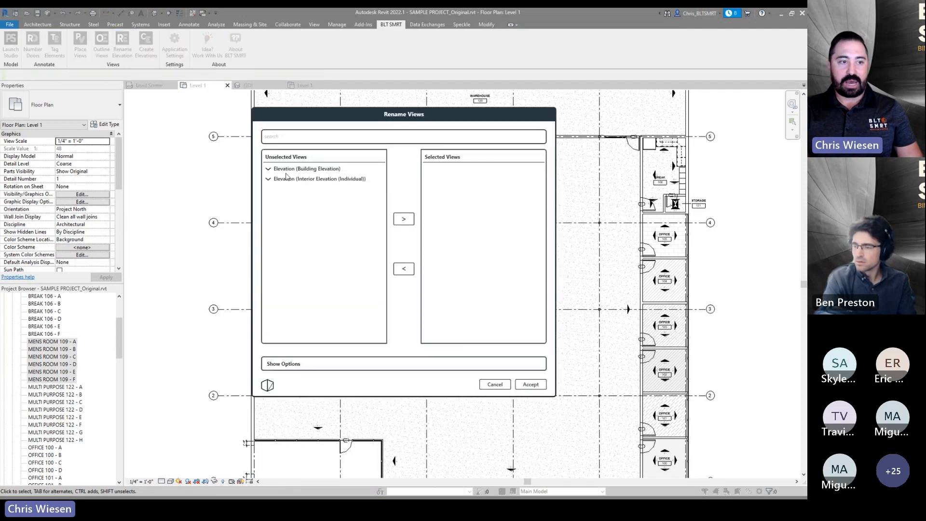
pyautogui.click(279, 180)
pyautogui.click(287, 369)
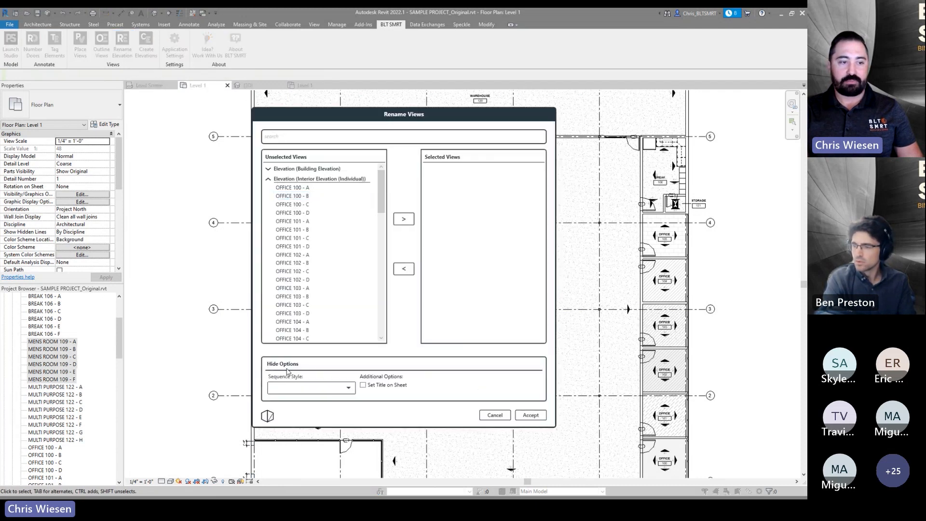
pyautogui.scroll(-8, 302, 240)
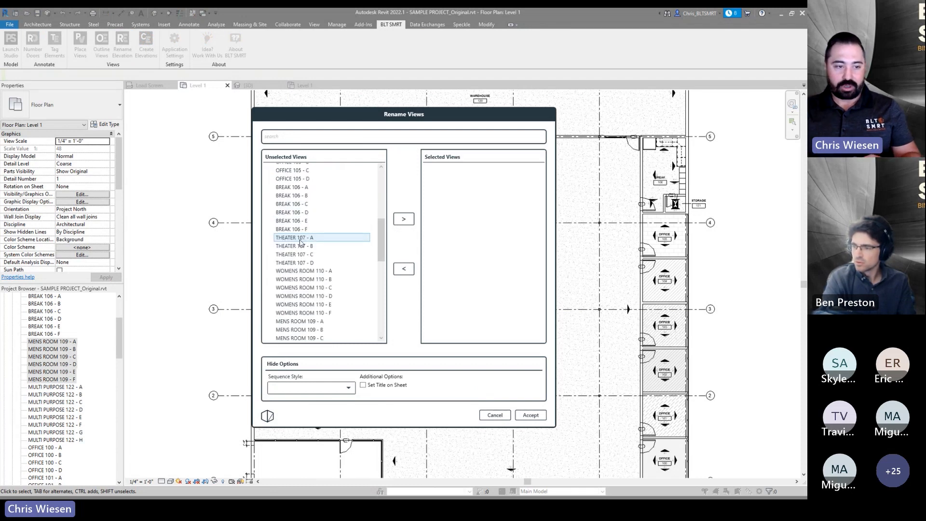
pyautogui.click(302, 388)
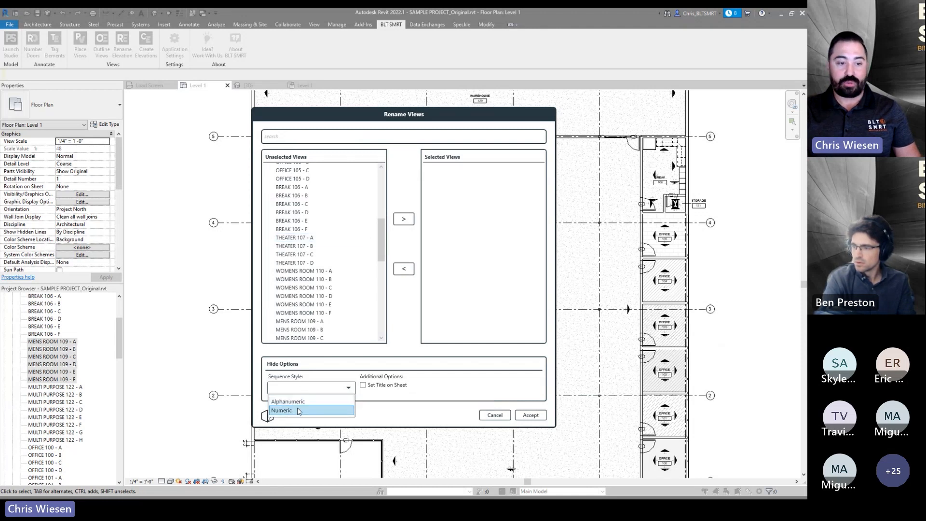
pyautogui.click(299, 411)
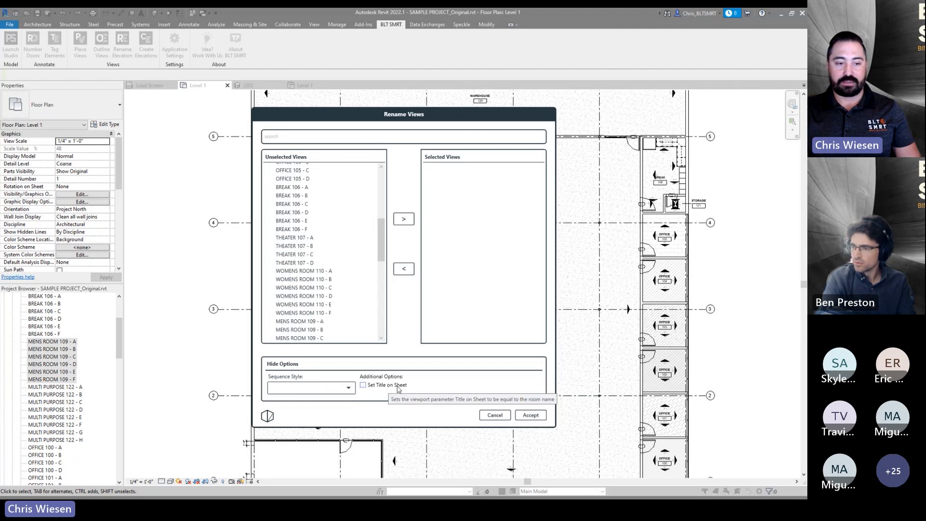
pyautogui.click(282, 363)
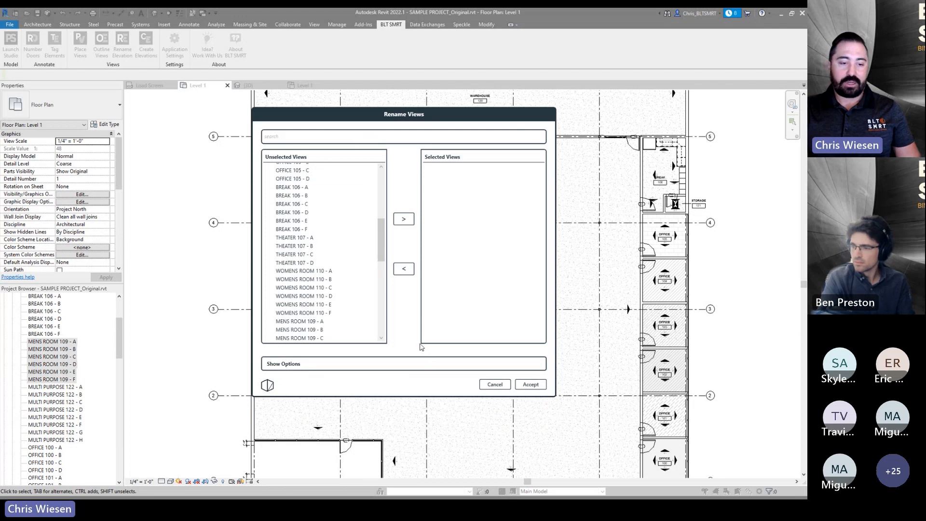
pyautogui.click(495, 384)
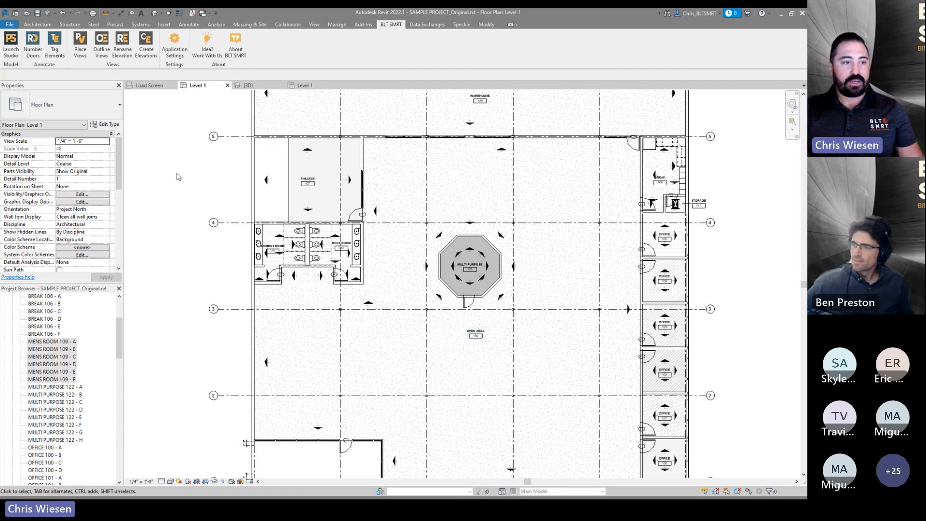
# - Open the BREAK 106 - C interior elevation from its marker in the Level 1 plan
pyautogui.scroll(-3, 179, 177)
pyautogui.moveTo(237, 239); pyautogui.dragTo(250, 216, button='middle')
pyautogui.scroll(1, 48, 375)
pyautogui.click(50, 373)
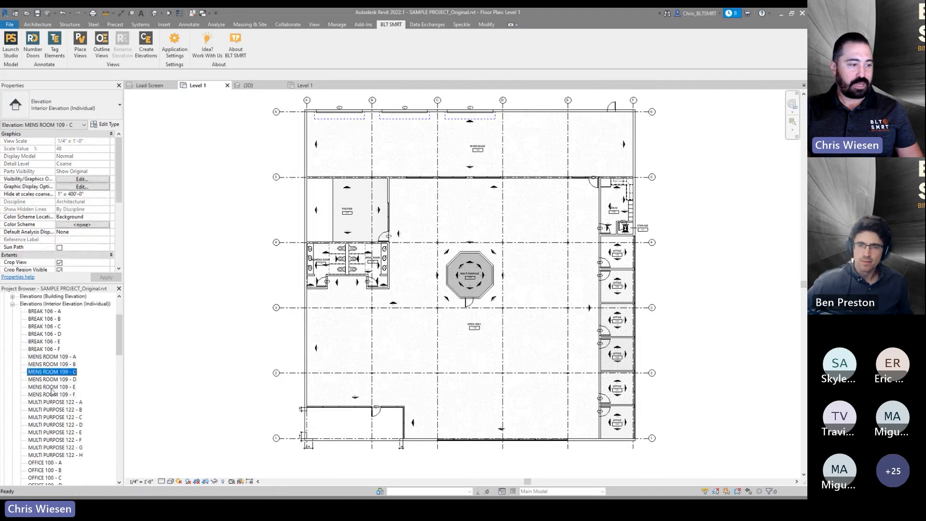
pyautogui.scroll(5, 622, 212)
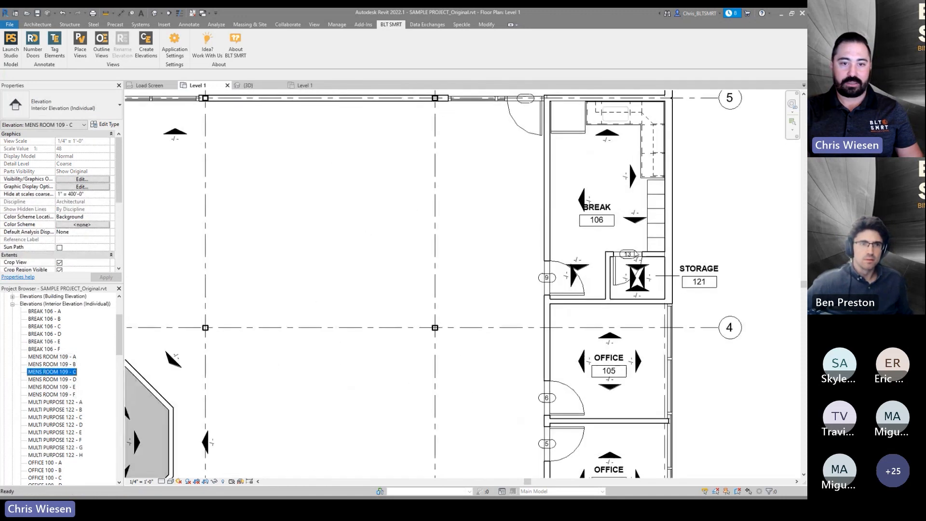
pyautogui.doubleClick(615, 135)
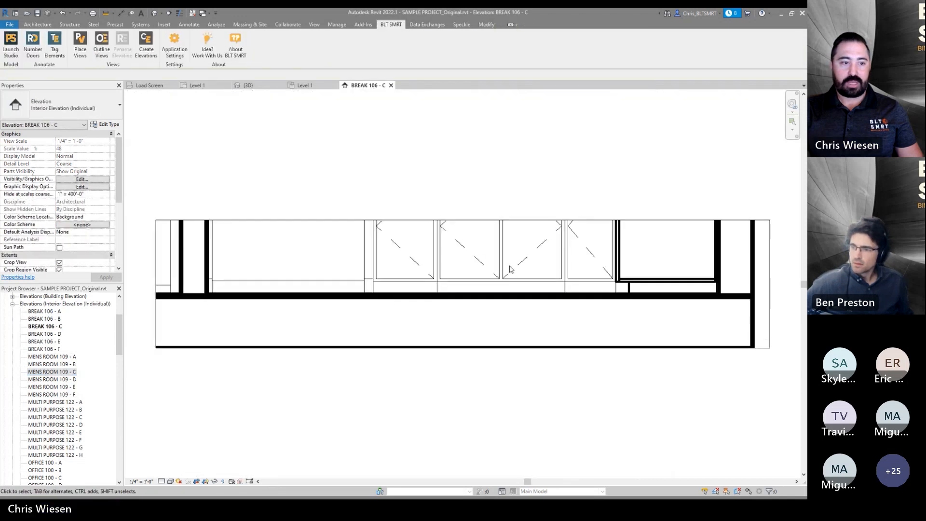
pyautogui.scroll(-2, 499, 270)
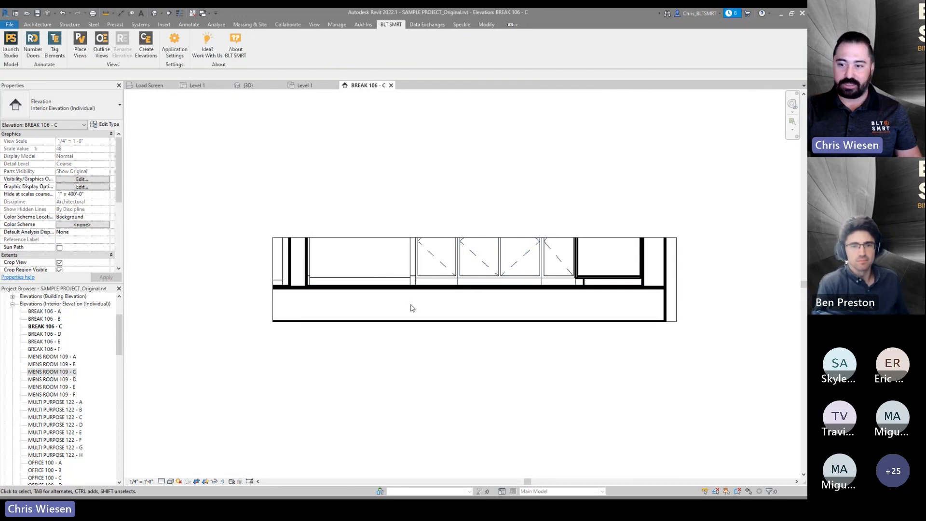
pyautogui.scroll(-1, 410, 307)
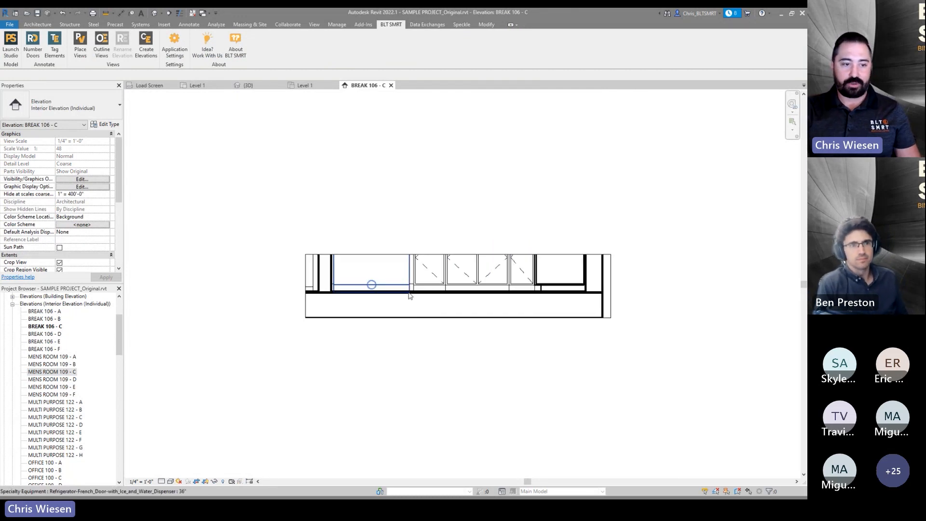
pyautogui.moveTo(409, 295); pyautogui.dragTo(398, 373, button='middle')
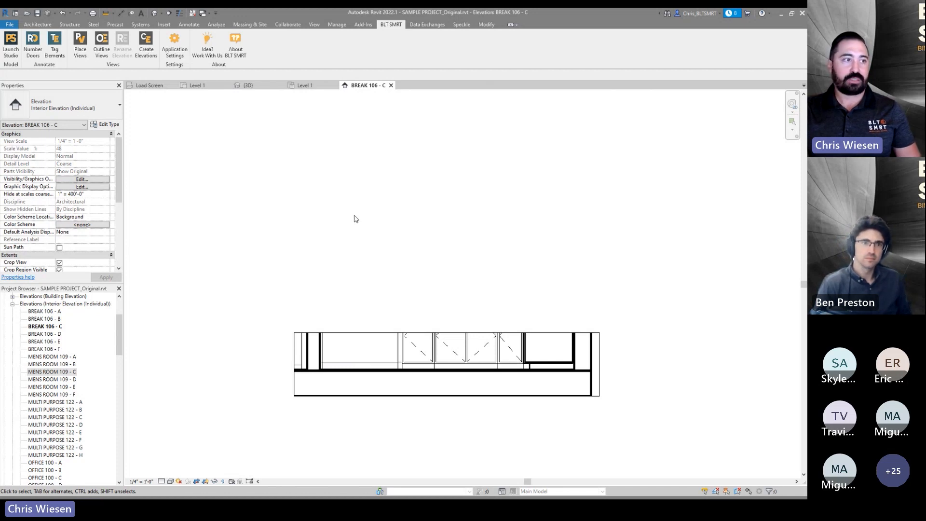
pyautogui.moveTo(254, 174); pyautogui.dragTo(260, 210, button='middle')
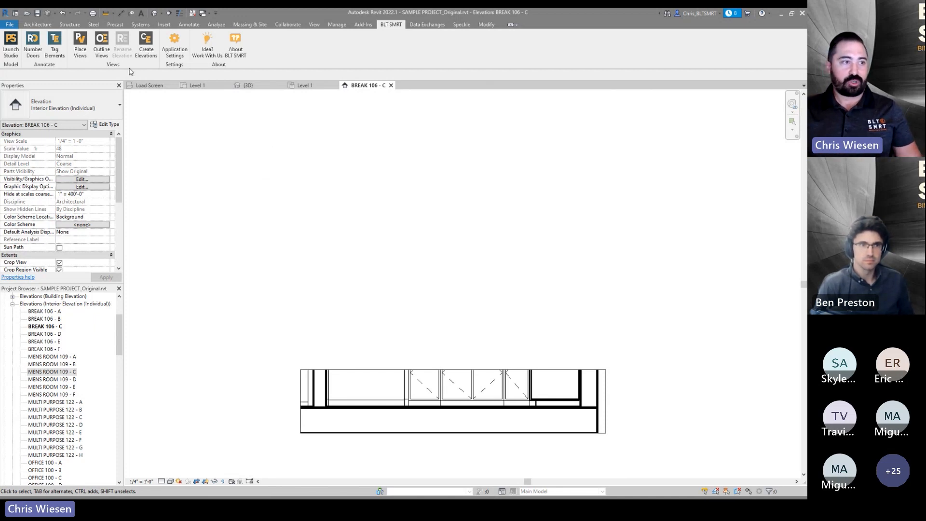
pyautogui.moveTo(354, 242); pyautogui.dragTo(481, 225, button='middle')
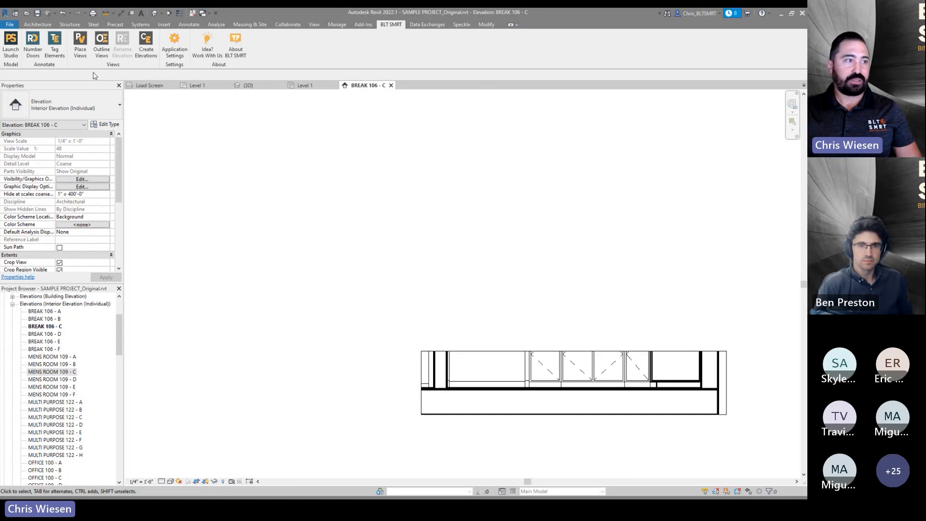
# - Start Outline Views and move all Interior Elevation (Individual) views to the selected list
pyautogui.click(102, 44)
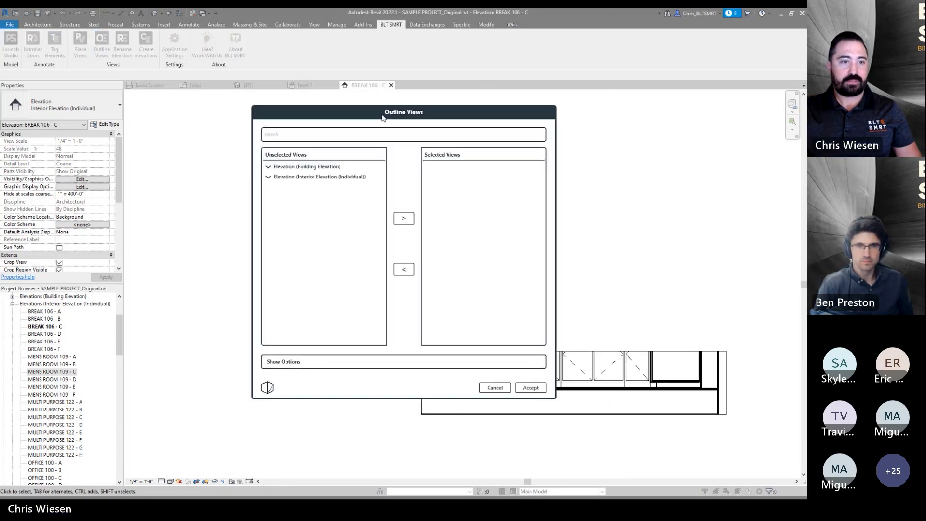
pyautogui.moveTo(385, 116); pyautogui.dragTo(179, 144)
pyautogui.click(77, 207)
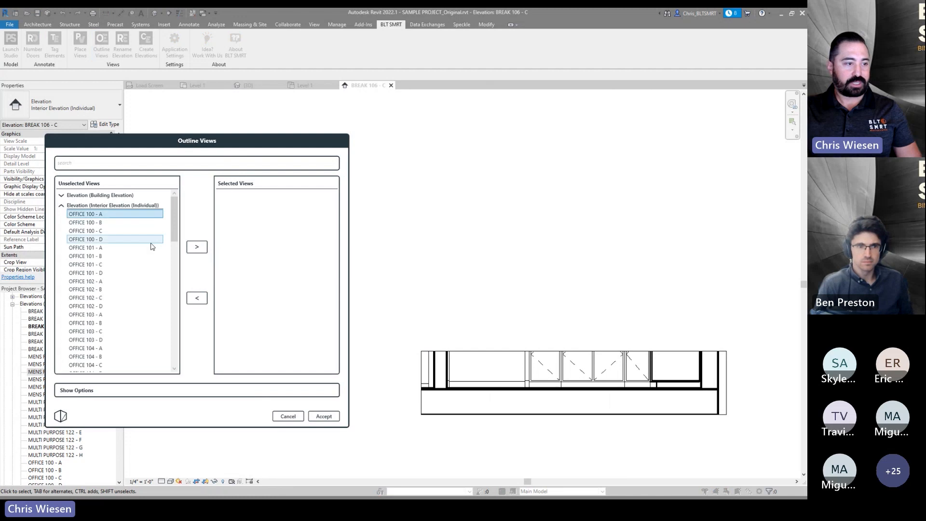
pyautogui.moveTo(175, 218); pyautogui.dragTo(175, 343)
pyautogui.keyDown('shift'); pyautogui.click(127, 368); pyautogui.keyUp('shift')
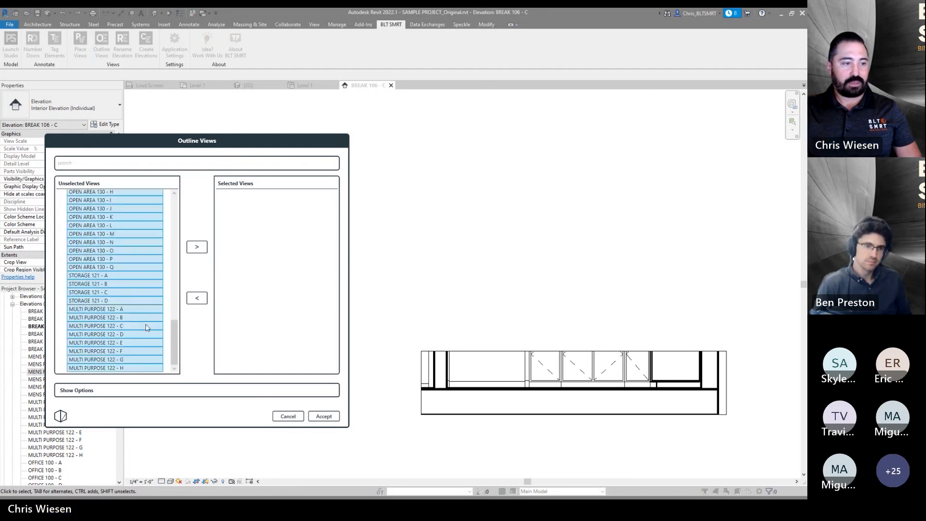
pyautogui.click(203, 248)
# - Show the options, choose the Solid White filled region style, and accept to outline the selected views
pyautogui.click(83, 393)
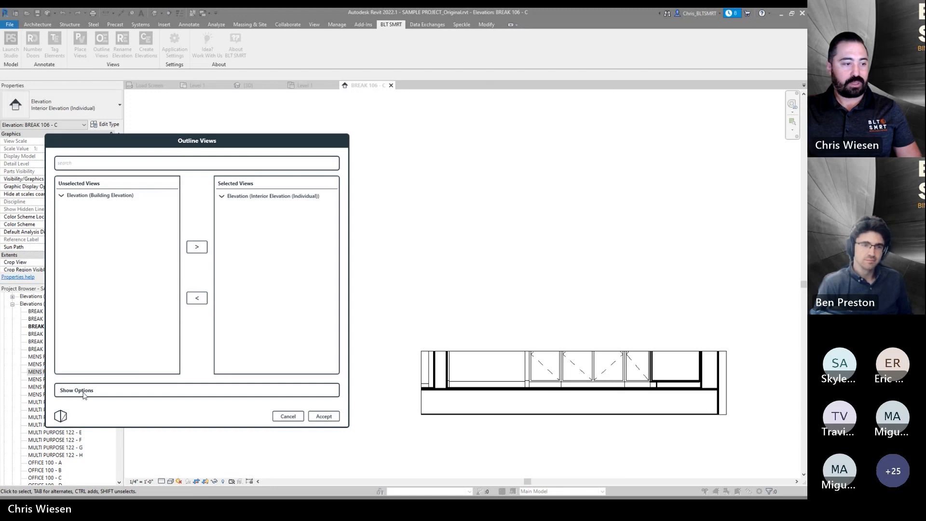
pyautogui.moveTo(175, 141); pyautogui.dragTo(181, 95)
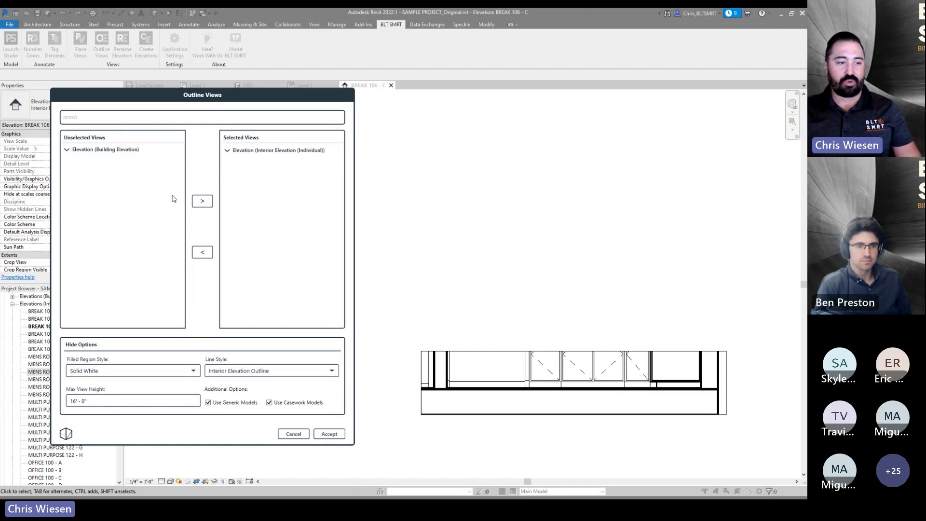
pyautogui.click(106, 372)
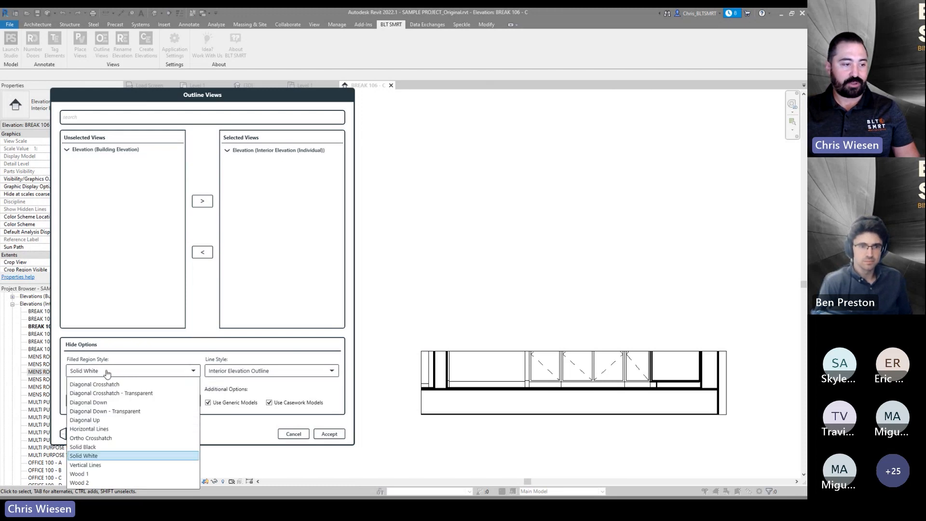
pyautogui.click(107, 375)
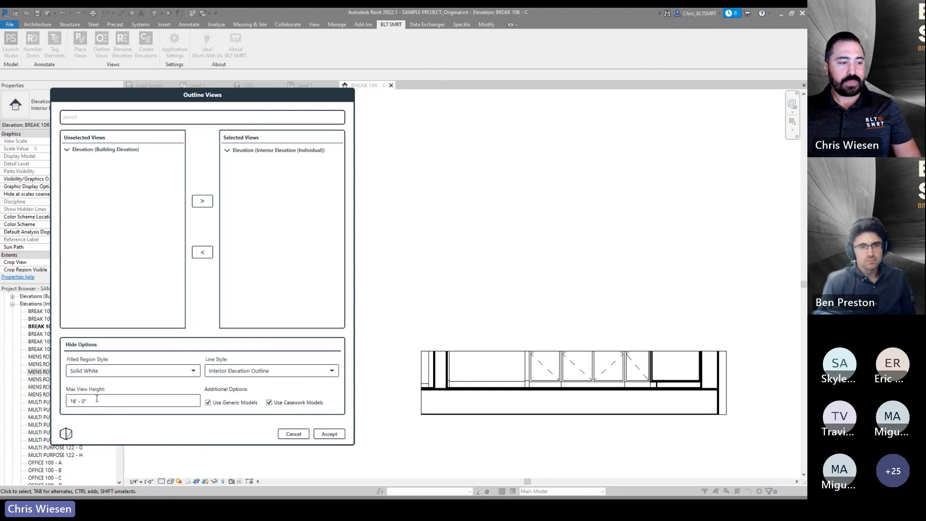
pyautogui.moveTo(98, 401)
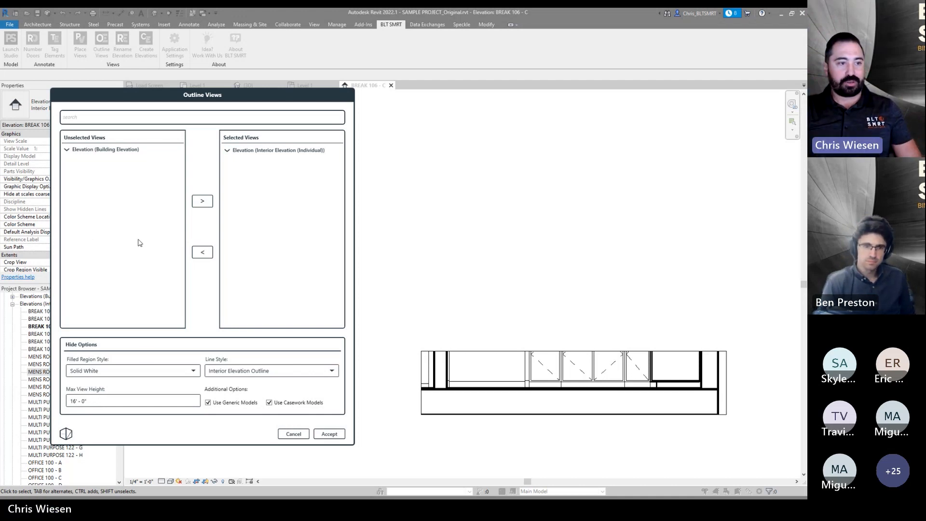
pyautogui.click(228, 150)
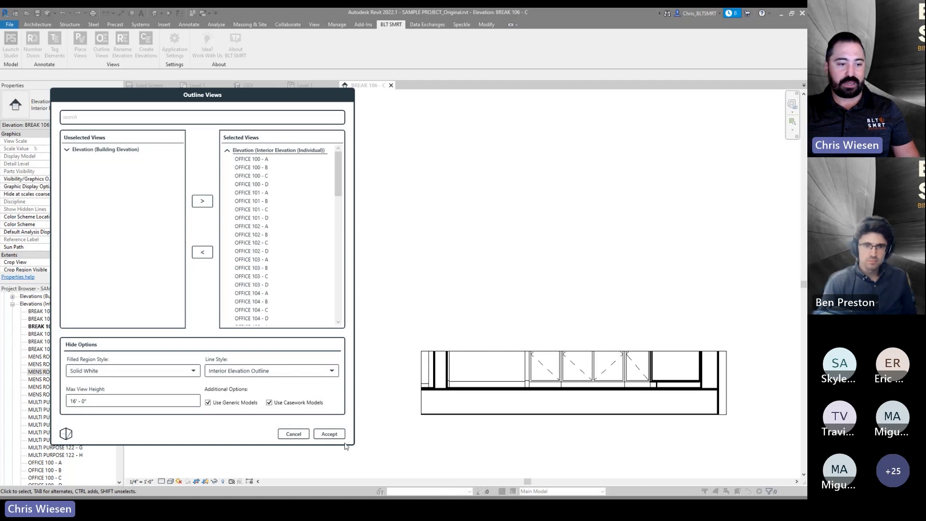
pyautogui.click(338, 436)
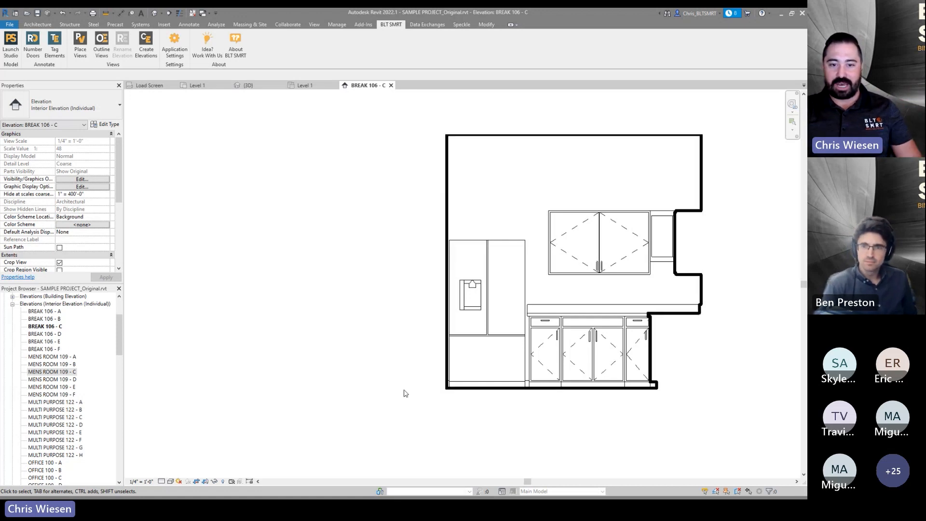
# - Inspect the outline filled region and its boundary sketch in the BREAK 106 - C elevation
pyautogui.scroll(3, 696, 328)
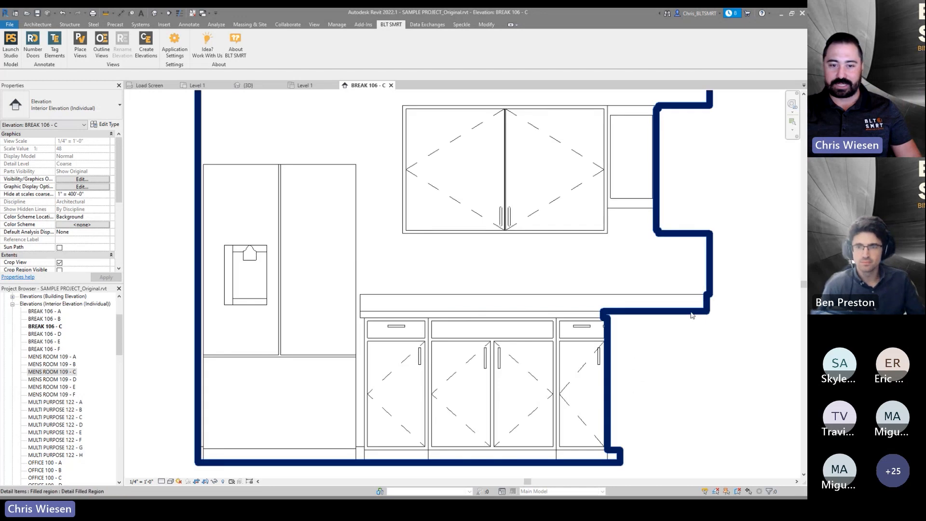
pyautogui.click(636, 311)
pyautogui.click(343, 48)
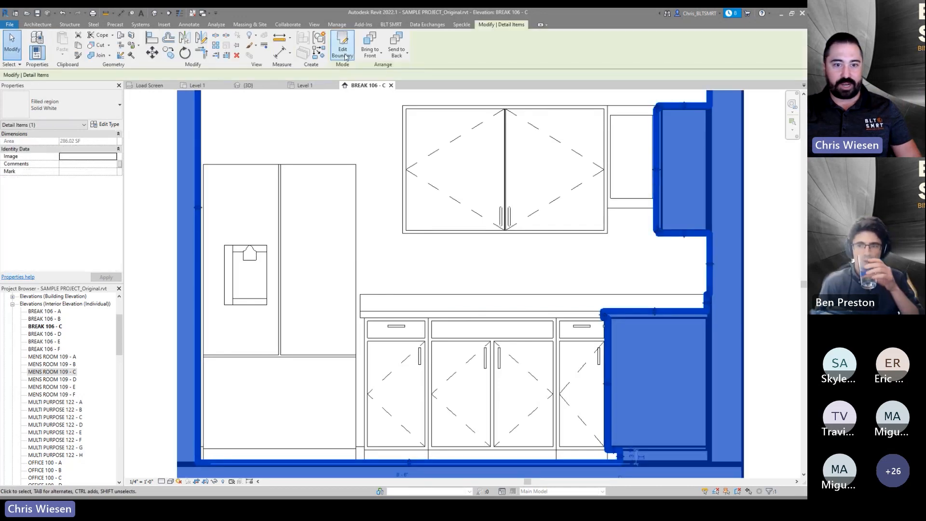
pyautogui.scroll(-2, 624, 292)
pyautogui.moveTo(625, 291); pyautogui.dragTo(571, 313, button='middle')
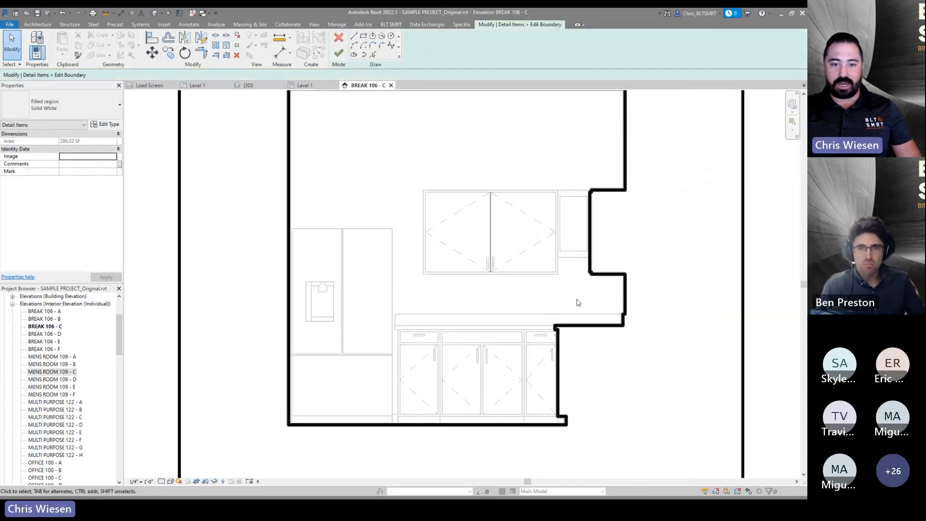
pyautogui.click(590, 243)
pyautogui.click(600, 190)
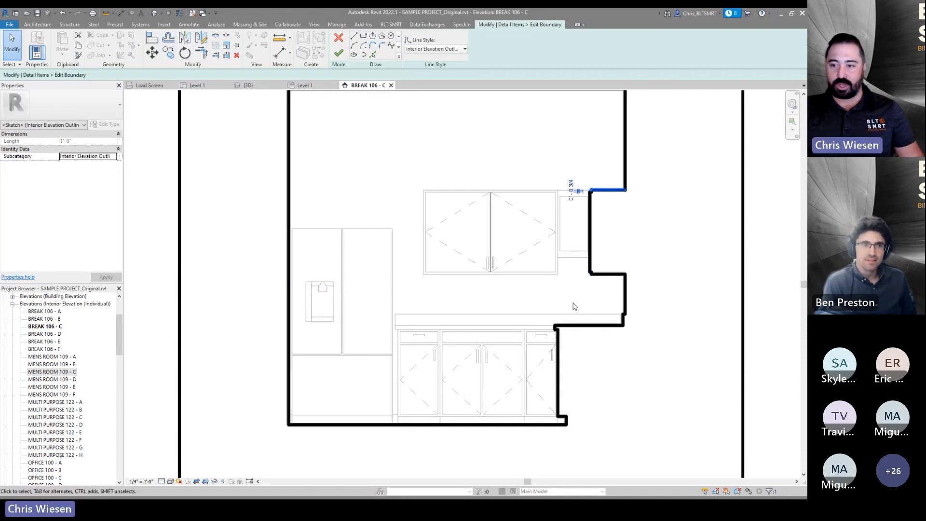
pyautogui.click(621, 249)
pyautogui.moveTo(622, 248); pyautogui.dragTo(599, 270, button='middle')
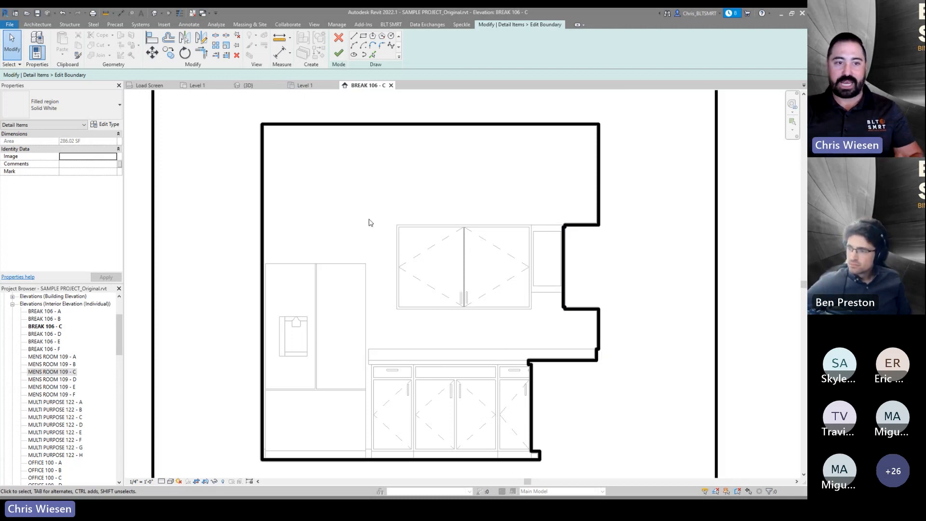
pyautogui.click(333, 41)
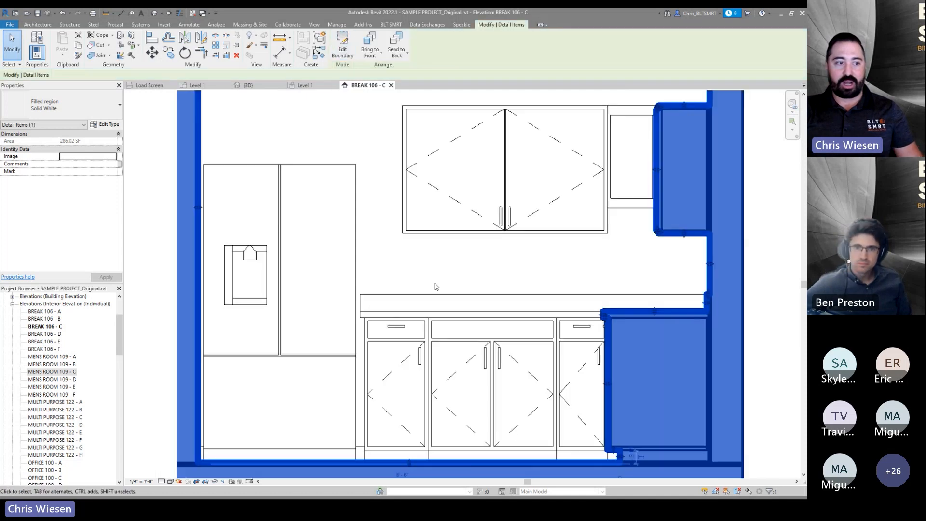
pyautogui.scroll(-2, 402, 259)
pyautogui.click(699, 226)
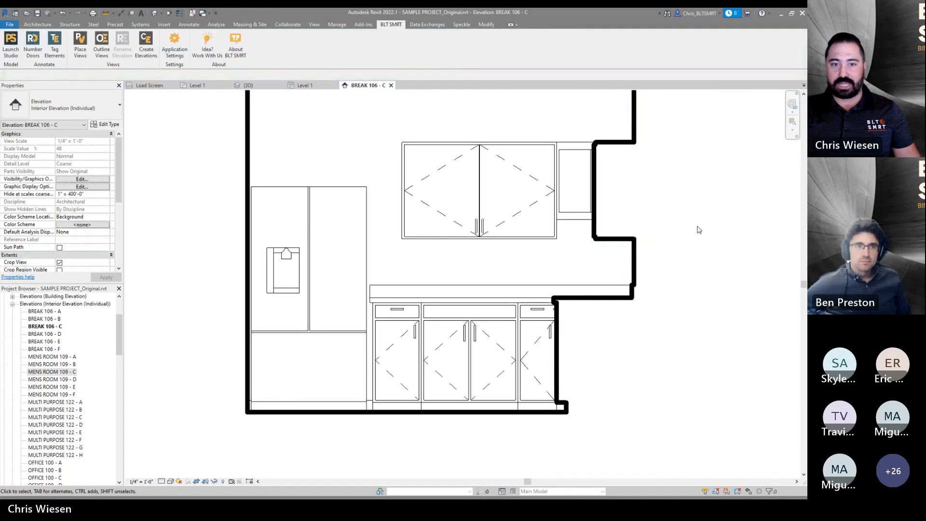
pyautogui.scroll(-1, 696, 225)
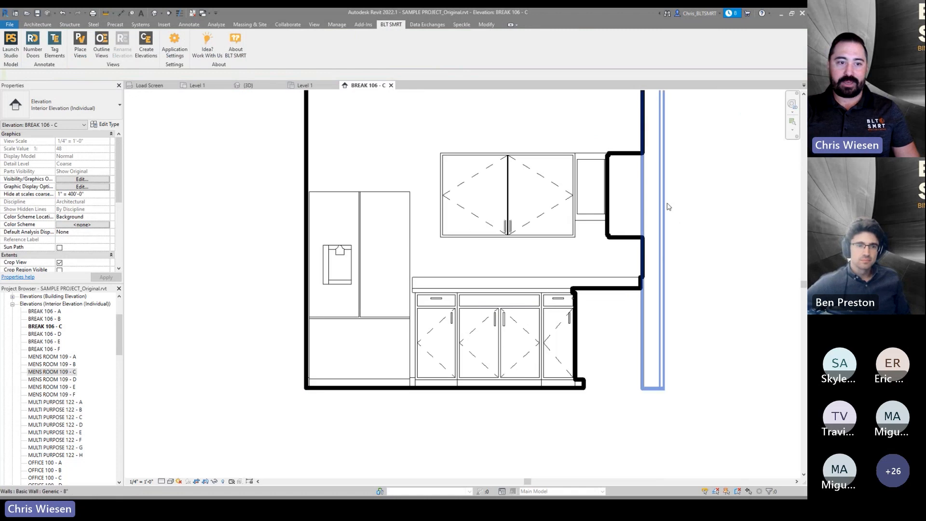
pyautogui.moveTo(671, 206); pyautogui.dragTo(614, 258, button='middle')
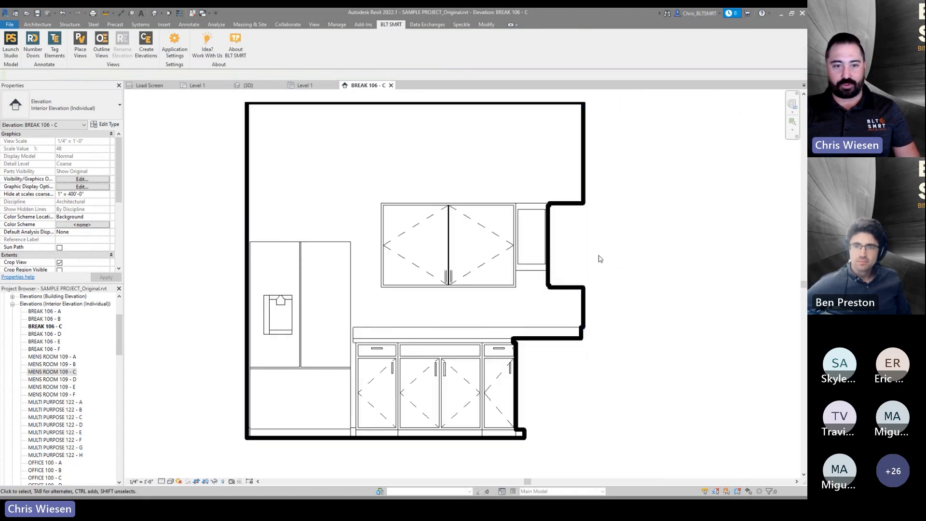
pyautogui.scroll(-1, 592, 262)
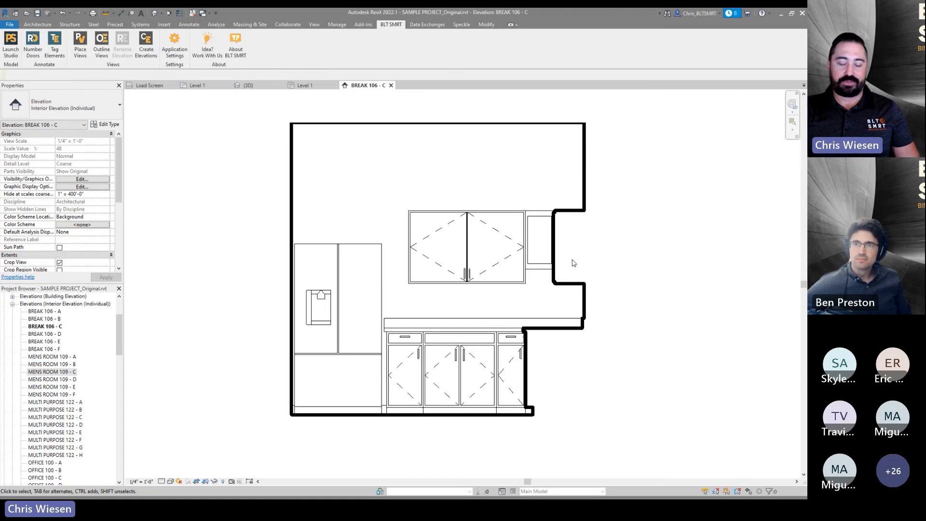
# - Open the A701 - Interior Elevations sheet from the project browser and zoom in on it
pyautogui.moveTo(573, 263); pyautogui.dragTo(556, 276, button='middle')
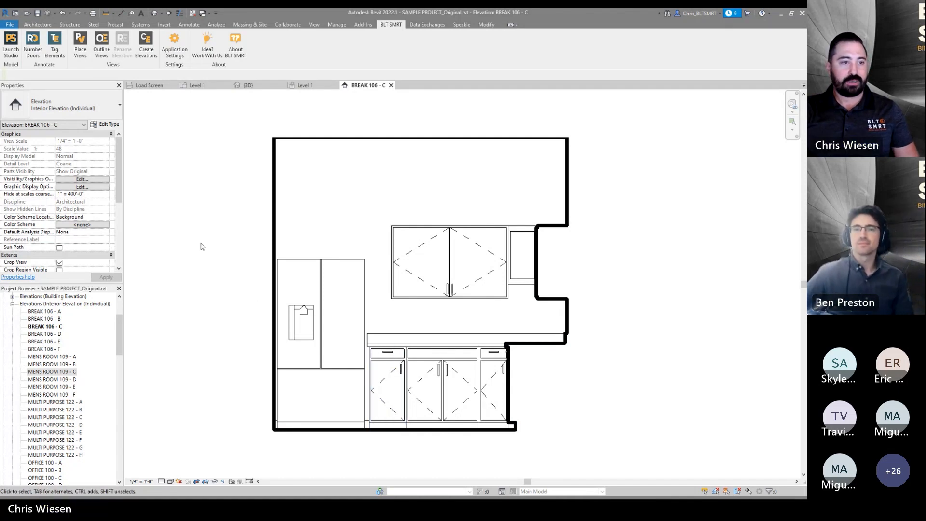
pyautogui.moveTo(227, 205); pyautogui.dragTo(236, 222, button='middle')
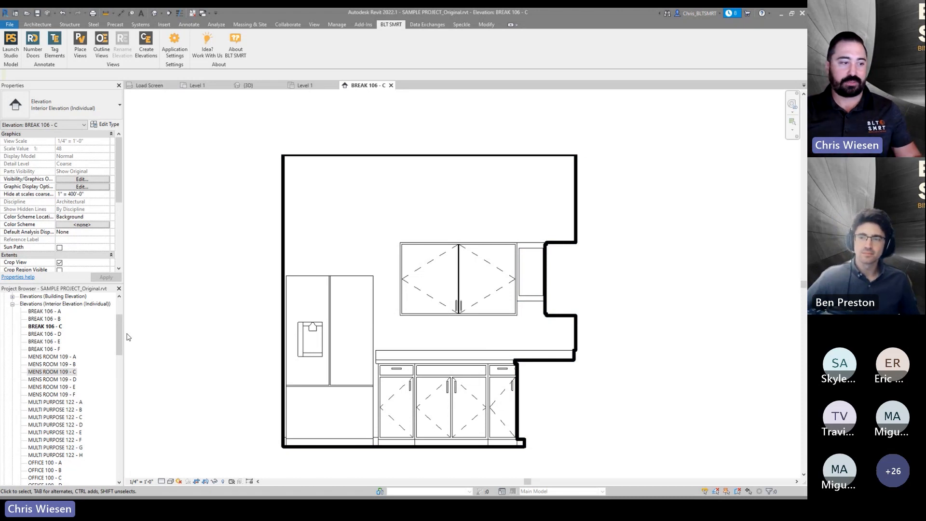
pyautogui.scroll(3, 25, 352)
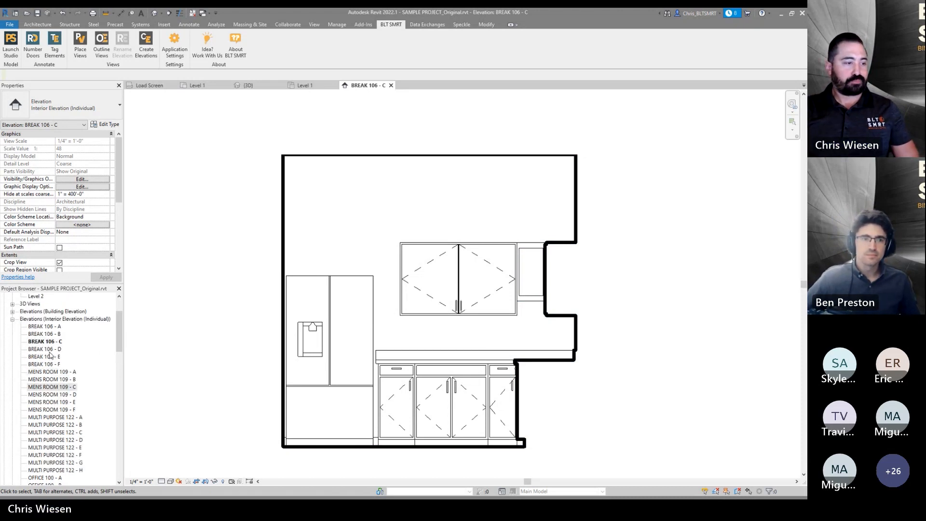
pyautogui.click(12, 341)
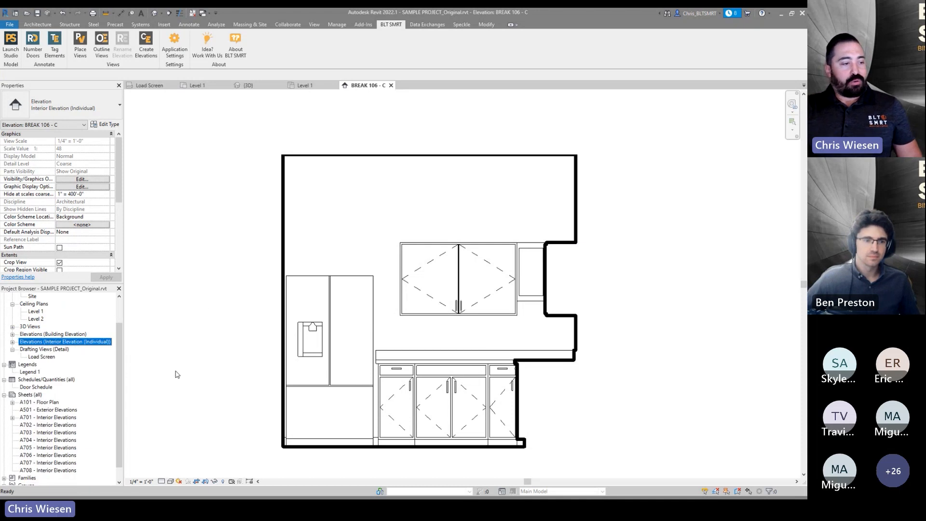
pyautogui.doubleClick(41, 417)
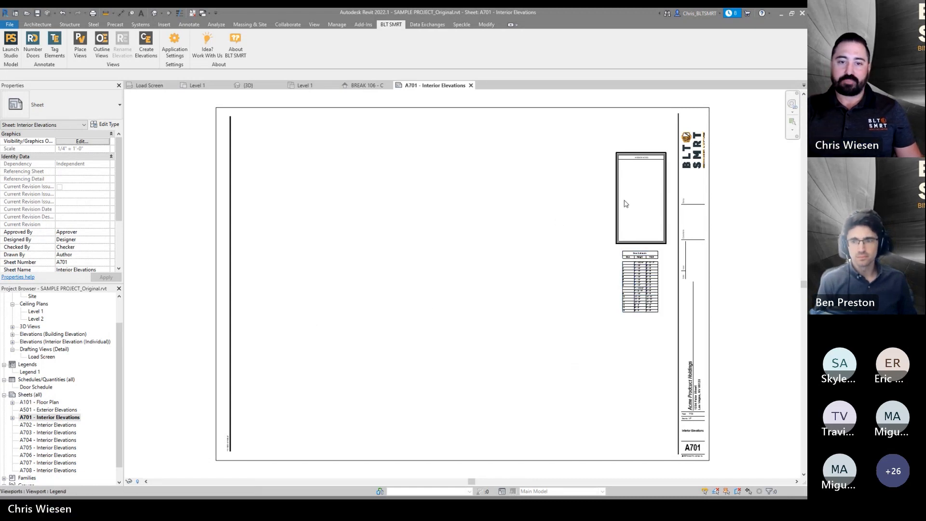
pyautogui.scroll(2, 637, 200)
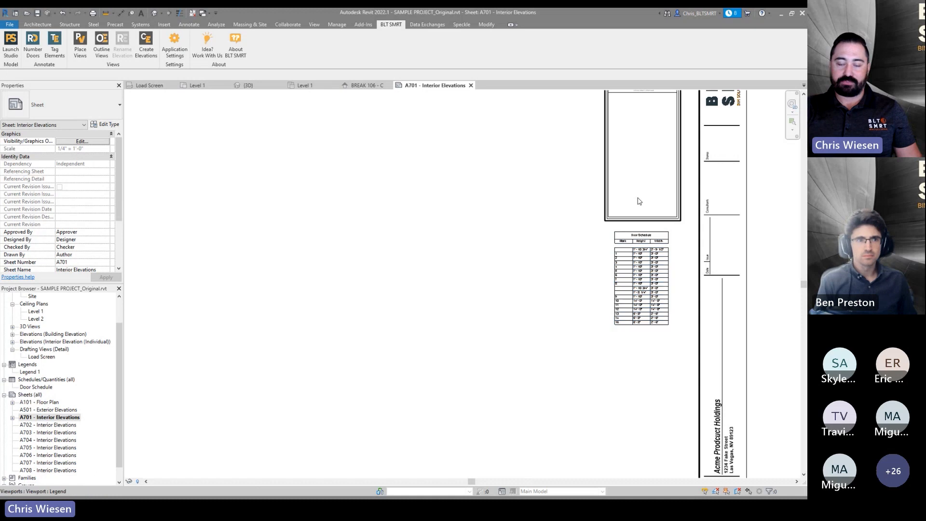
pyautogui.scroll(-2, 635, 167)
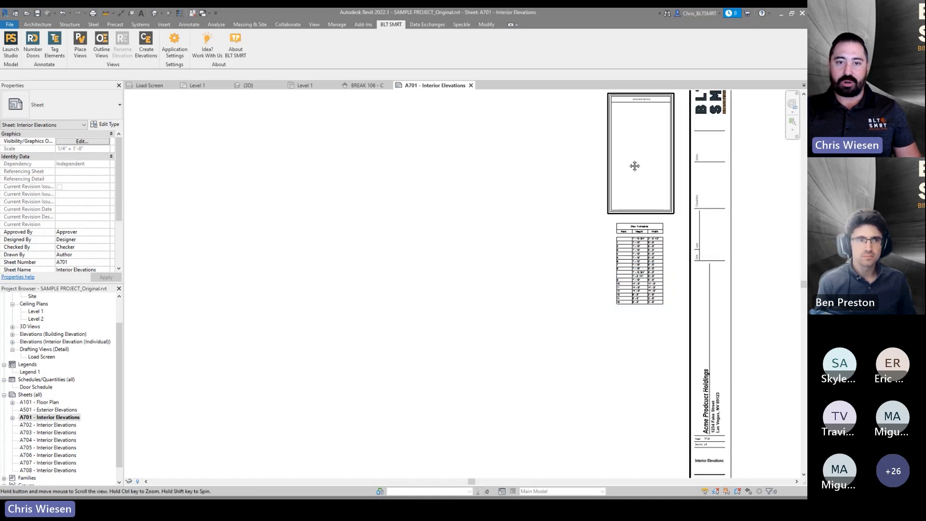
pyautogui.scroll(-3, 639, 188)
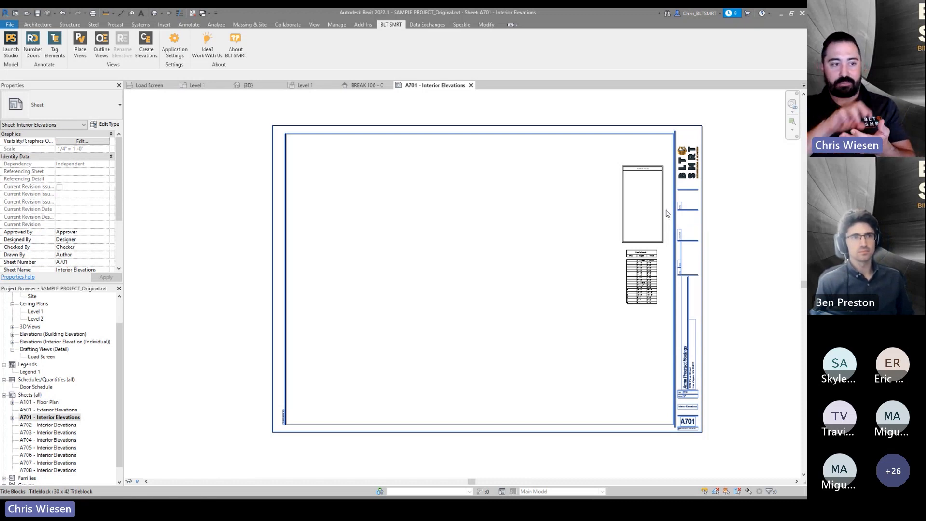
# - Expand the interior elevation views in the project browser and select MENS ROOM 109 - A through F
pyautogui.click(13, 342)
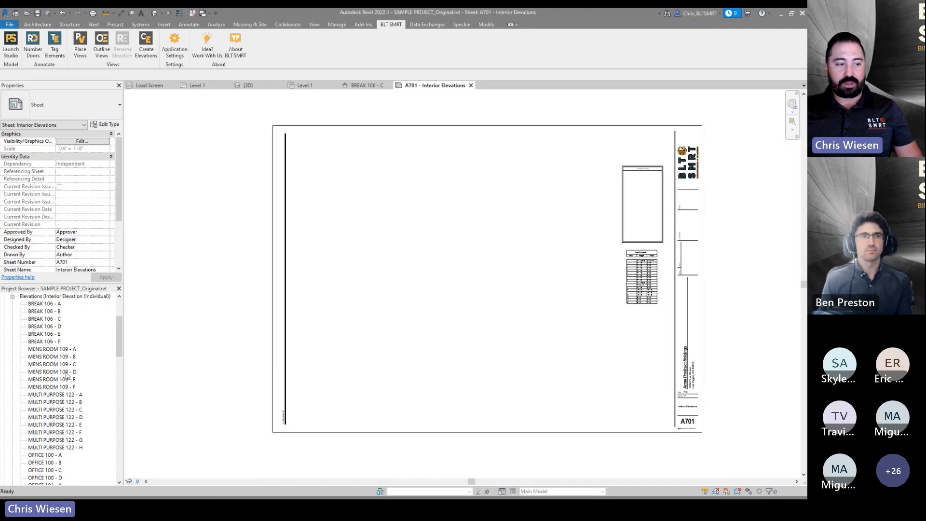
pyautogui.click(64, 349)
pyautogui.keyDown('shift'); pyautogui.click(61, 387); pyautogui.keyUp('shift')
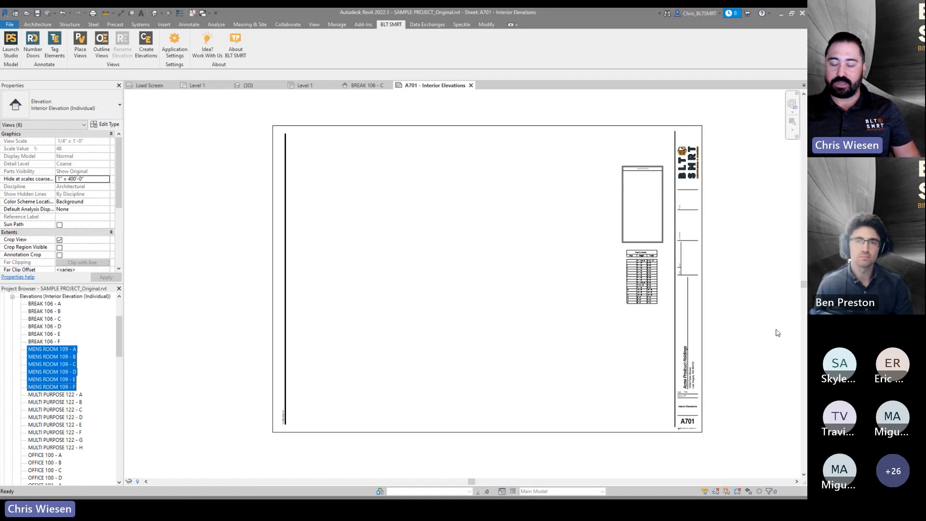
pyautogui.click(255, 293)
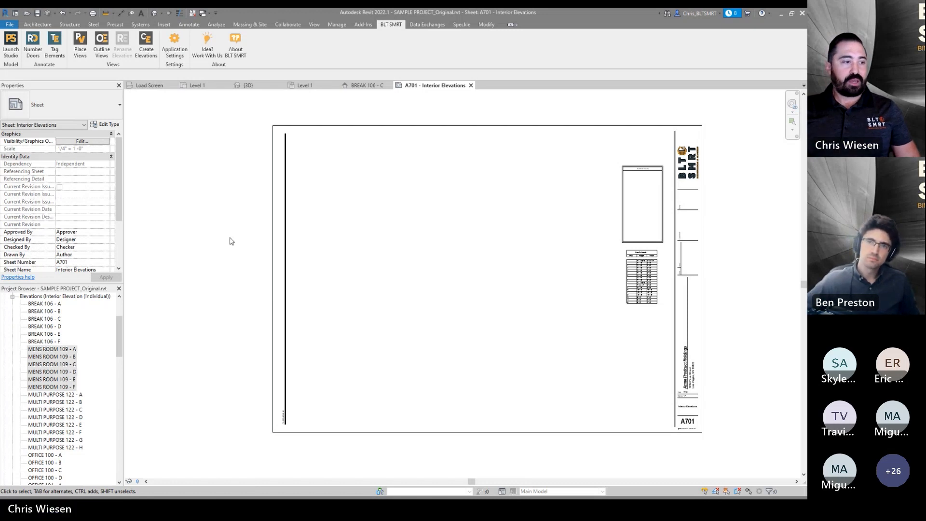
# - Start Place Views and move all Interior Elevation (Individual) views to the selected list
pyautogui.moveTo(487, 259); pyautogui.dragTo(520, 265, button='middle')
pyautogui.click(85, 57)
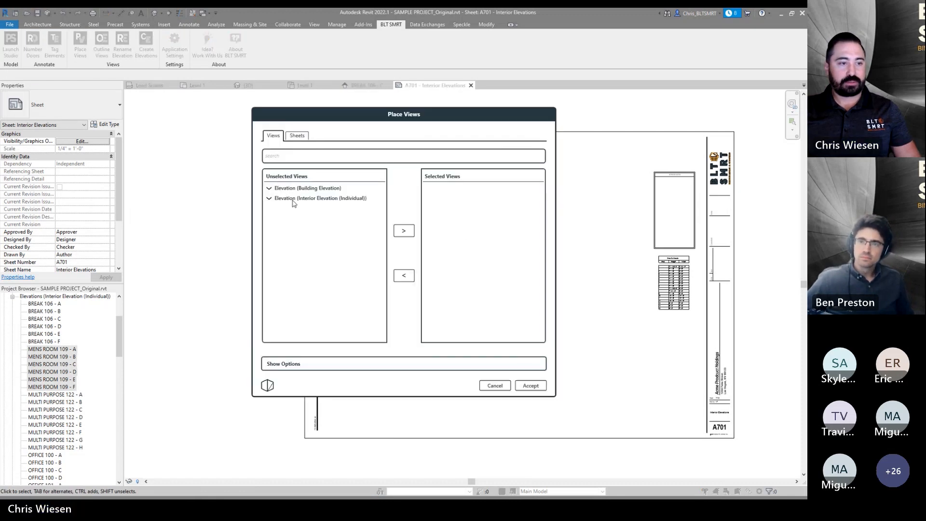
pyautogui.click(293, 199)
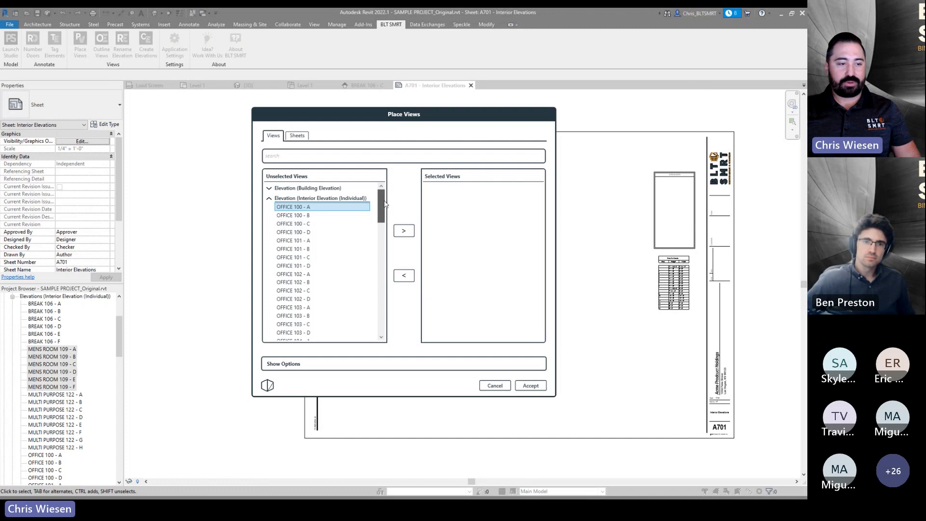
pyautogui.moveTo(381, 207); pyautogui.dragTo(371, 302)
pyautogui.scroll(-3, 372, 303)
pyautogui.keyDown('shift'); pyautogui.click(323, 337); pyautogui.keyUp('shift')
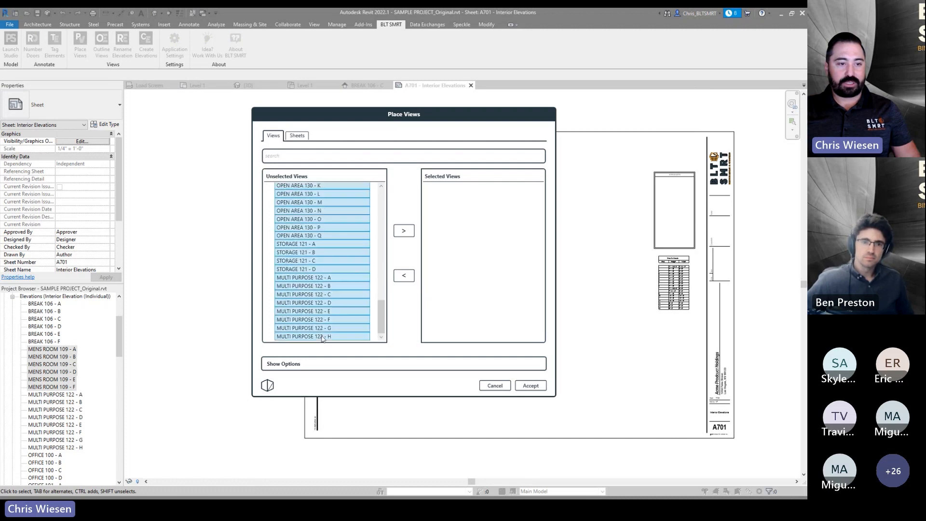
pyautogui.click(408, 230)
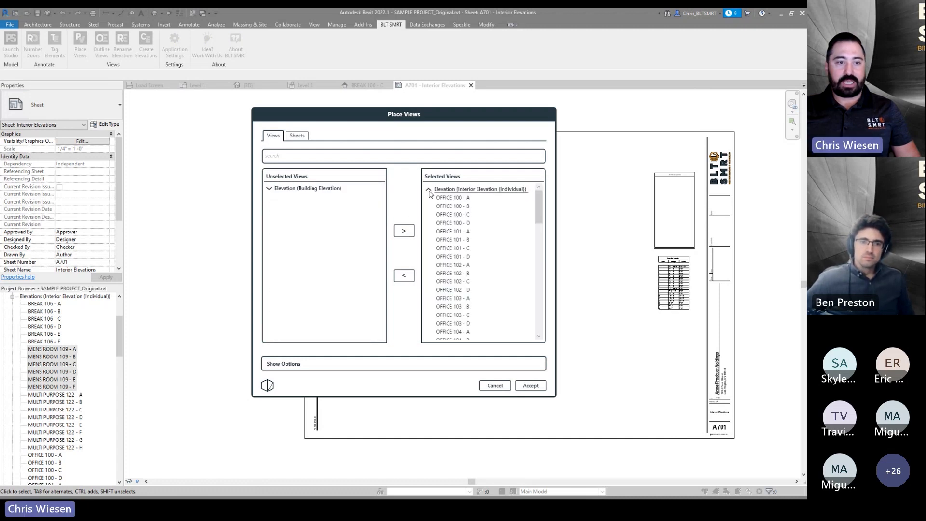
# - Move sheets A701 through A708 - Interior Elevations to the selected sheets list
pyautogui.click(303, 136)
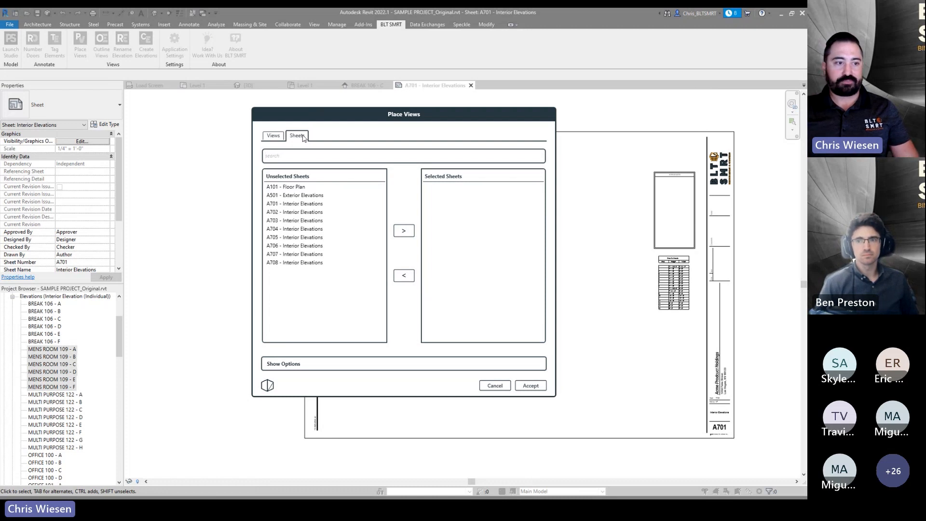
pyautogui.click(295, 203)
pyautogui.keyDown('shift'); pyautogui.click(312, 263); pyautogui.keyUp('shift')
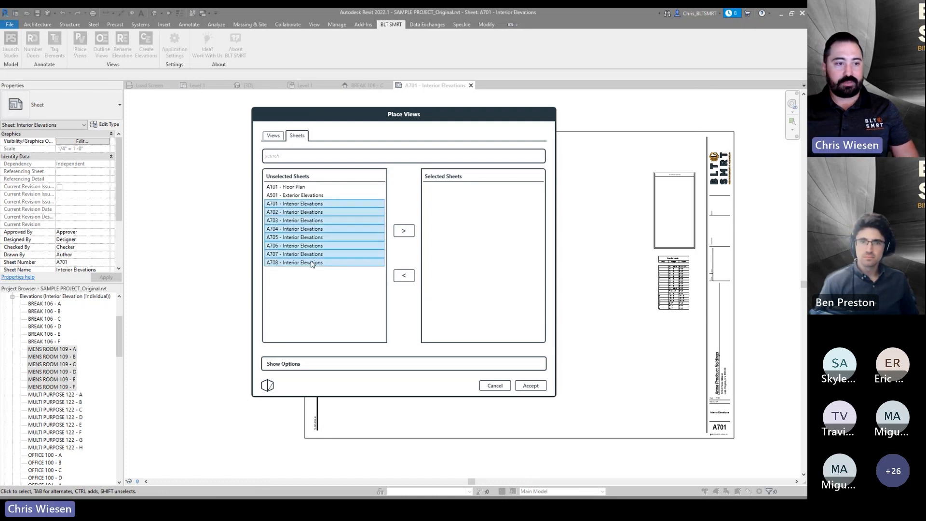
pyautogui.click(404, 231)
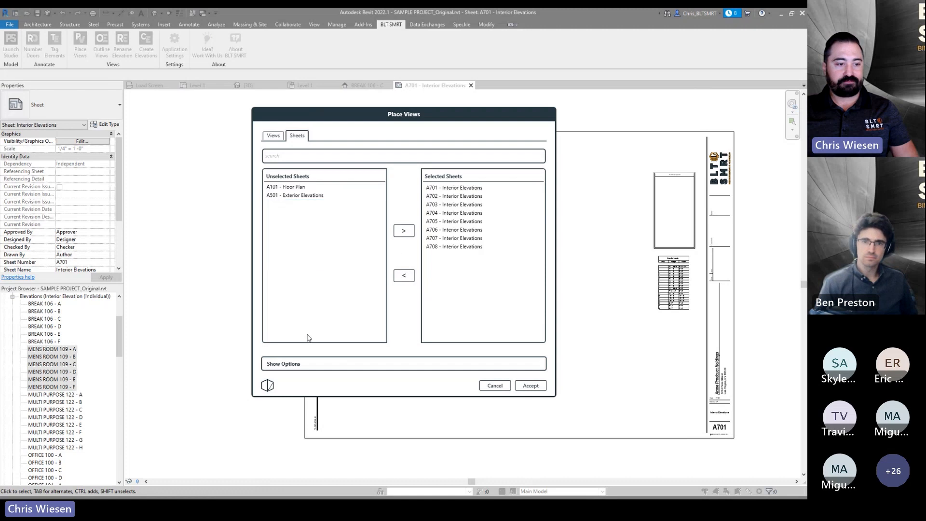
# - Show the placement options and accept to place the selected views onto the selected sheets
pyautogui.click(288, 372)
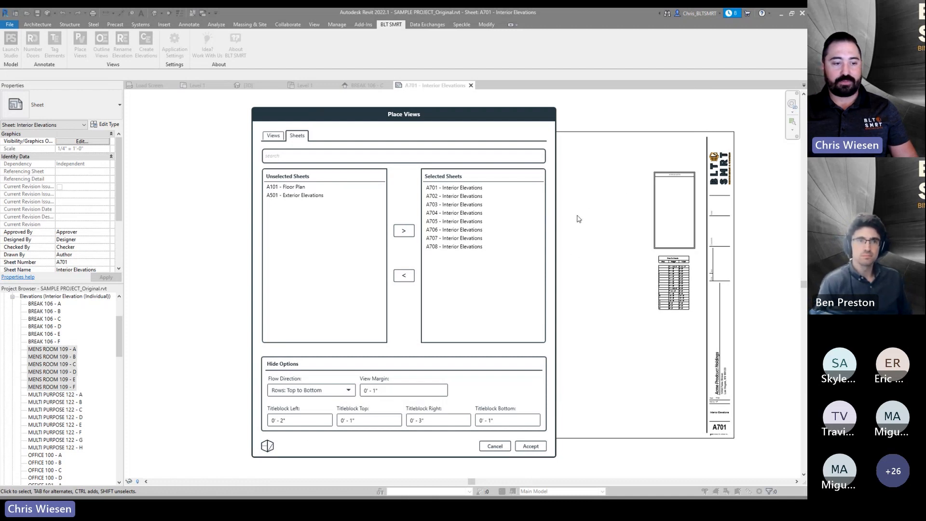
pyautogui.moveTo(381, 110); pyautogui.dragTo(118, 94)
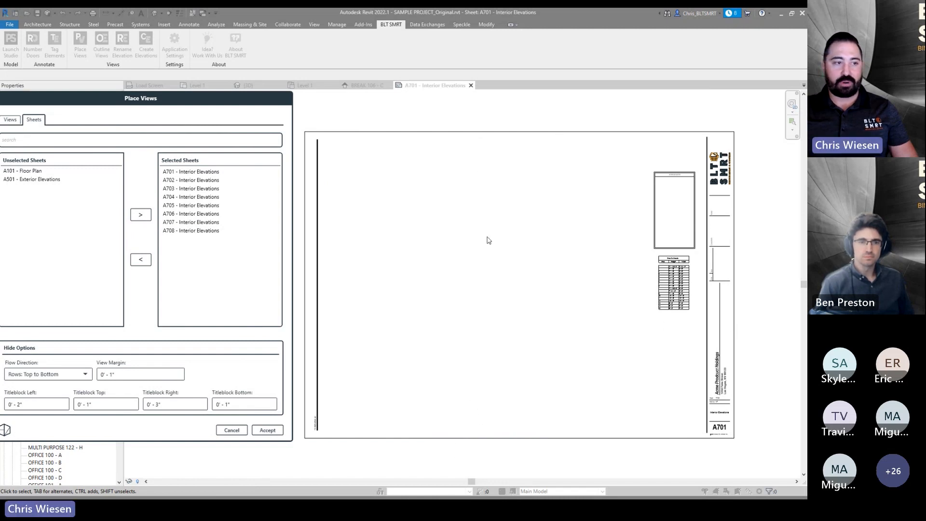
pyautogui.moveTo(178, 100); pyautogui.dragTo(253, 113)
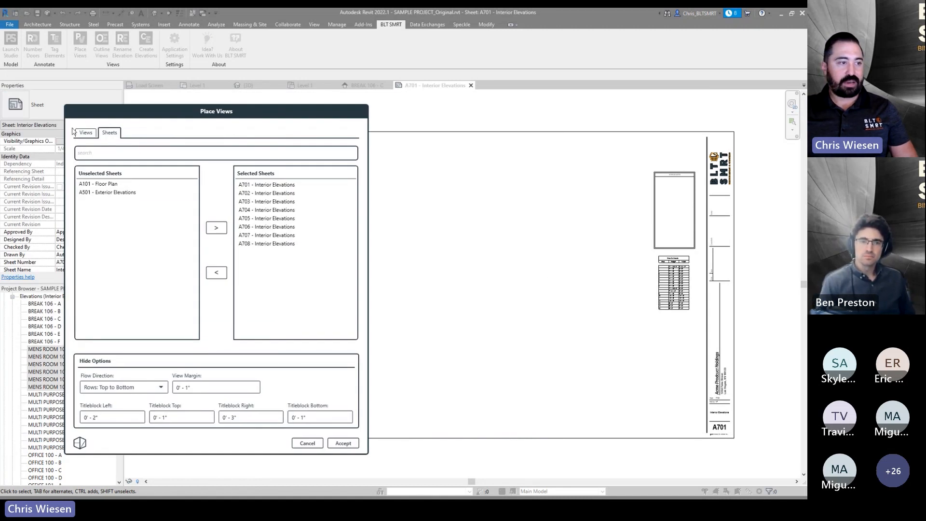
pyautogui.click(86, 137)
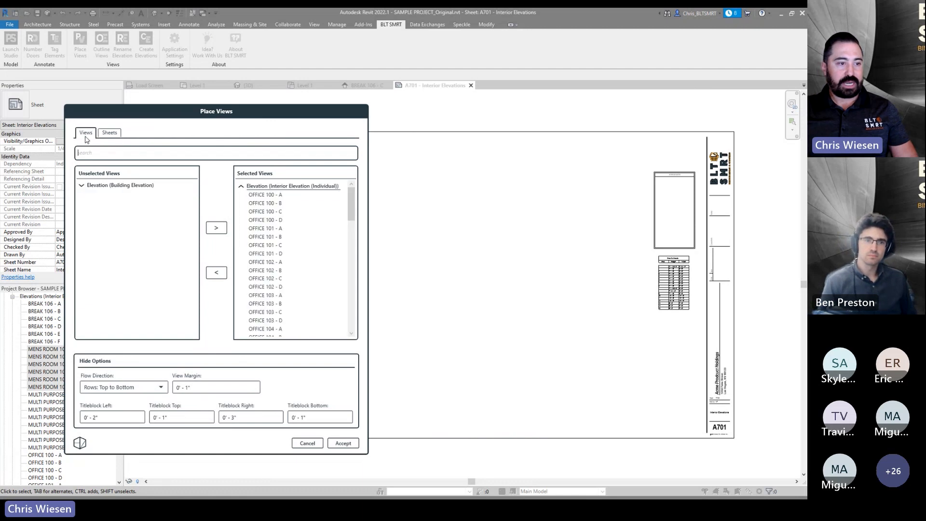
pyautogui.click(342, 444)
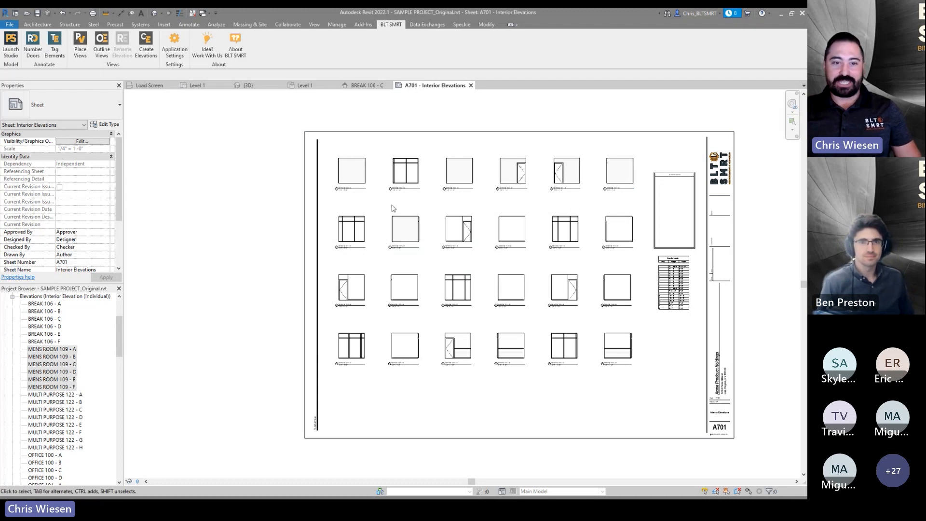
# - Zoom in to inspect the elevation viewports placed on sheet A701
pyautogui.scroll(6, 391, 206)
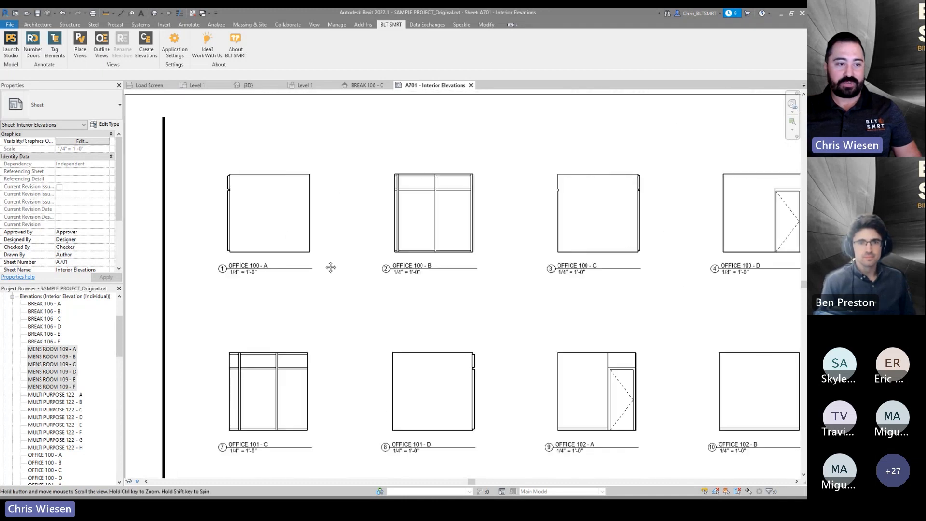
pyautogui.moveTo(603, 238); pyautogui.dragTo(354, 230, button='middle')
pyautogui.moveTo(678, 227); pyautogui.dragTo(493, 218, button='middle')
pyautogui.scroll(-7, 493, 218)
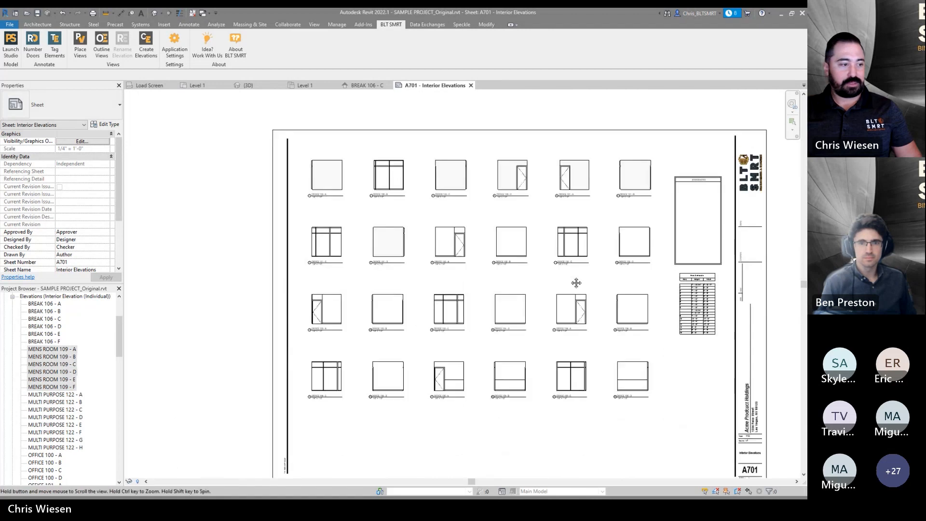
pyautogui.scroll(3, 83, 403)
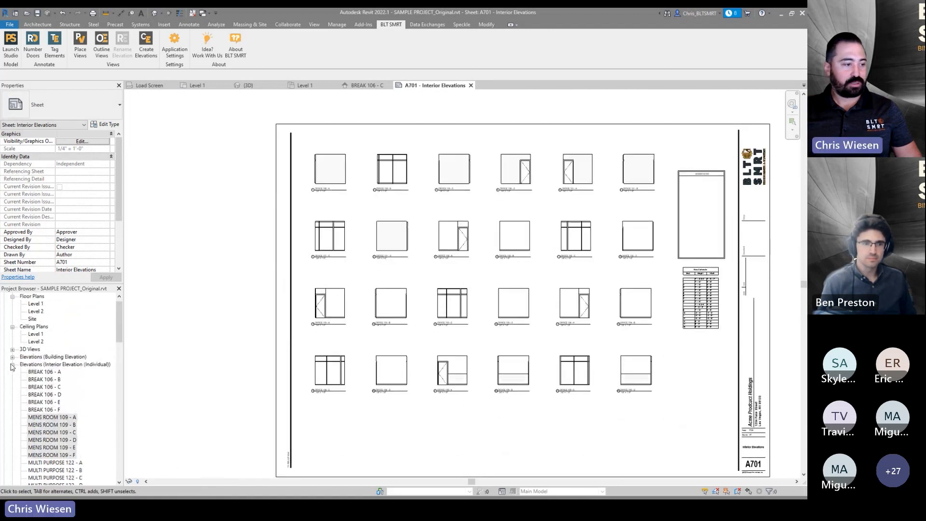
# - Open sheet A702 - Interior Elevations and inspect its placed elevation viewports
pyautogui.click(12, 364)
pyautogui.scroll(-1, 30, 397)
pyautogui.click(48, 424)
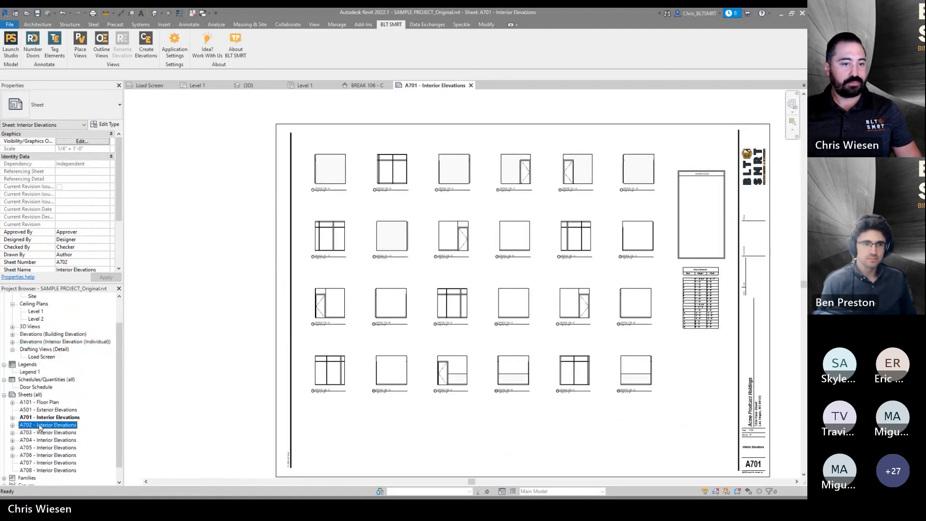
pyautogui.press('Return')
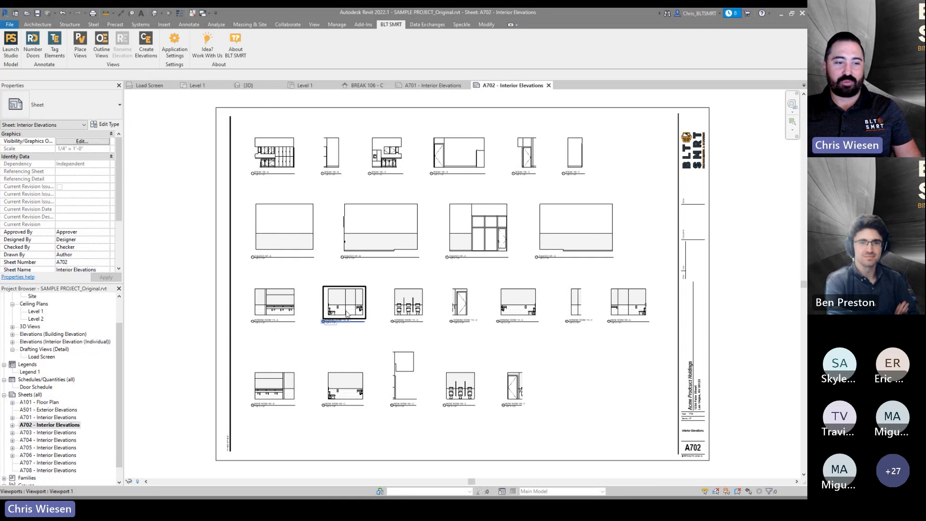
pyautogui.scroll(5, 346, 312)
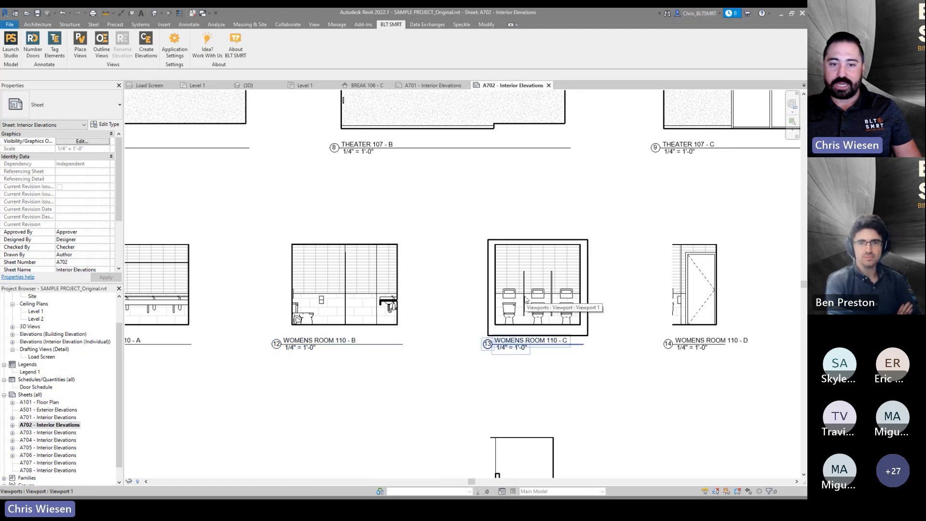
pyautogui.scroll(-2, 527, 299)
pyautogui.moveTo(527, 302); pyautogui.dragTo(482, 259, button='middle')
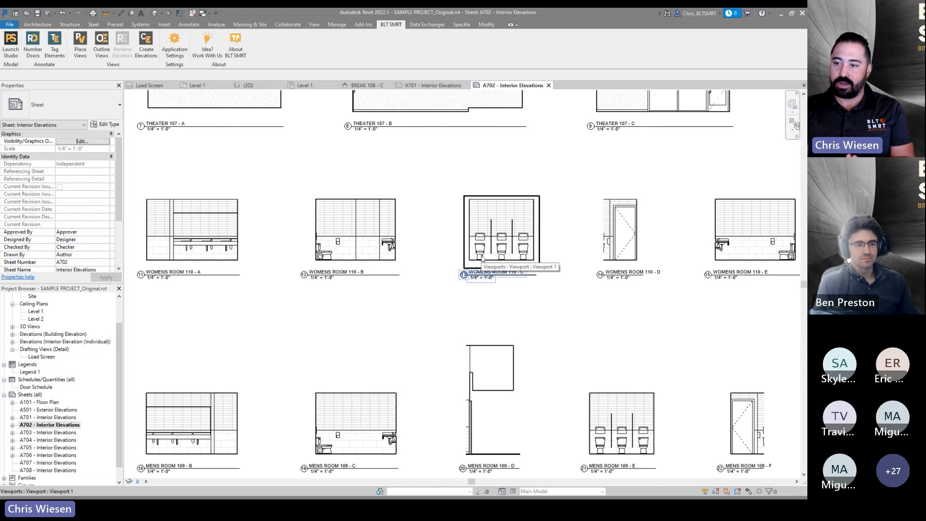
pyautogui.moveTo(481, 259)
pyautogui.mouseDown(button='middle')
pyautogui.moveTo(490, 314)
pyautogui.moveTo(488, 279)
pyautogui.mouseUp(button='middle')
pyautogui.scroll(4, 485, 313)
# - Activate the MENS ROOM 109 - D viewport on A702 and inspect its outline filled region
pyautogui.doubleClick(482, 337)
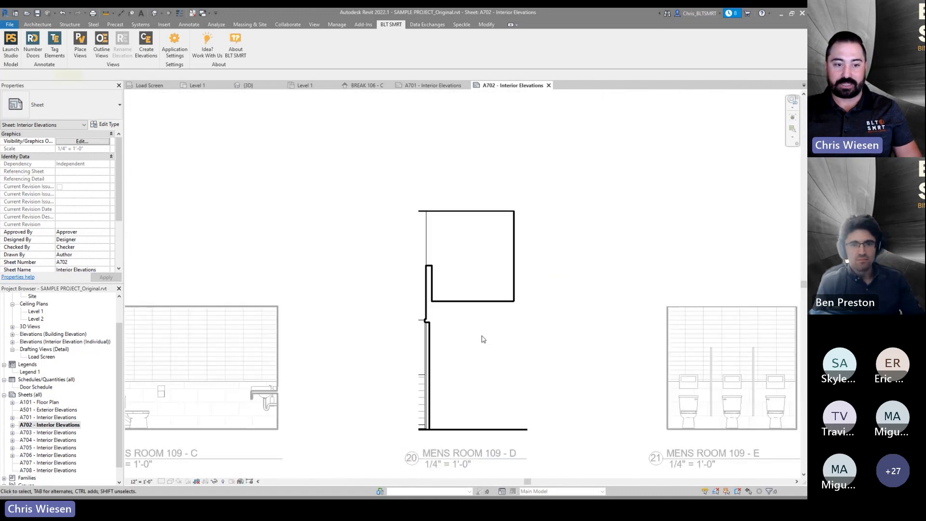
pyautogui.click(470, 308)
pyautogui.scroll(3, 465, 350)
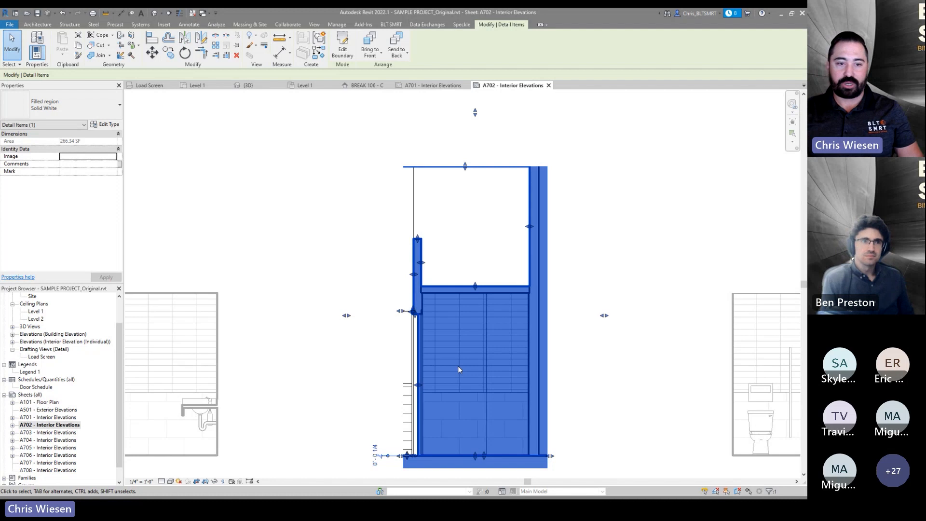
pyautogui.scroll(-4, 445, 360)
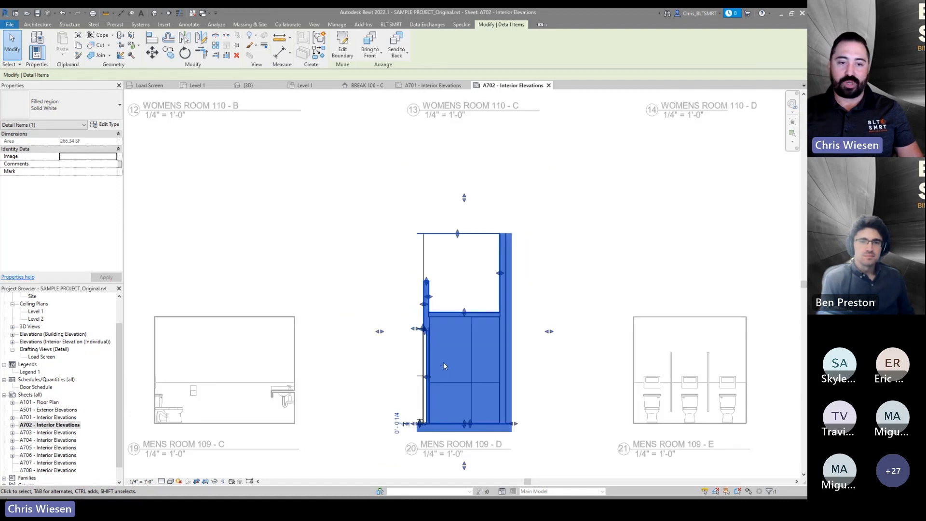
pyautogui.click(593, 286)
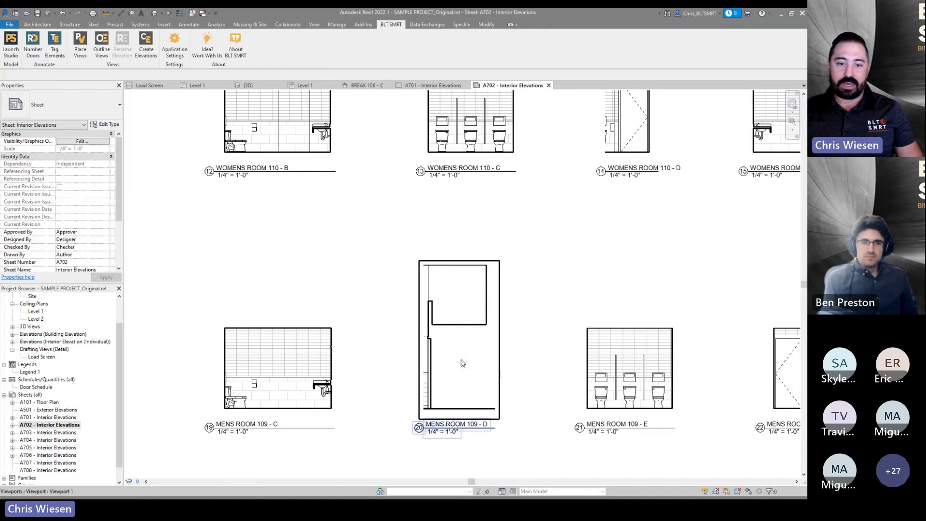
pyautogui.scroll(-2, 462, 363)
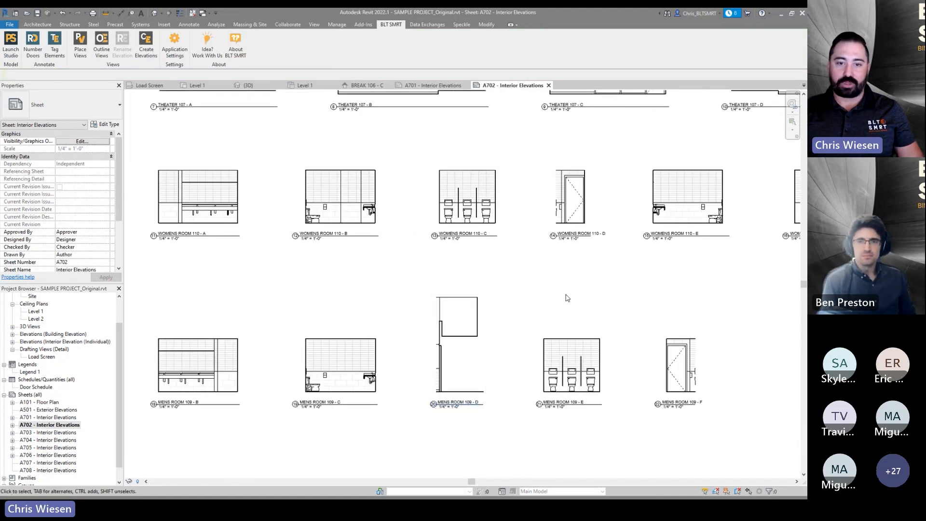
# - Pan and zoom around sheet A702 to review the full layout of its elevation viewports
pyautogui.moveTo(573, 302); pyautogui.dragTo(491, 317, button='middle')
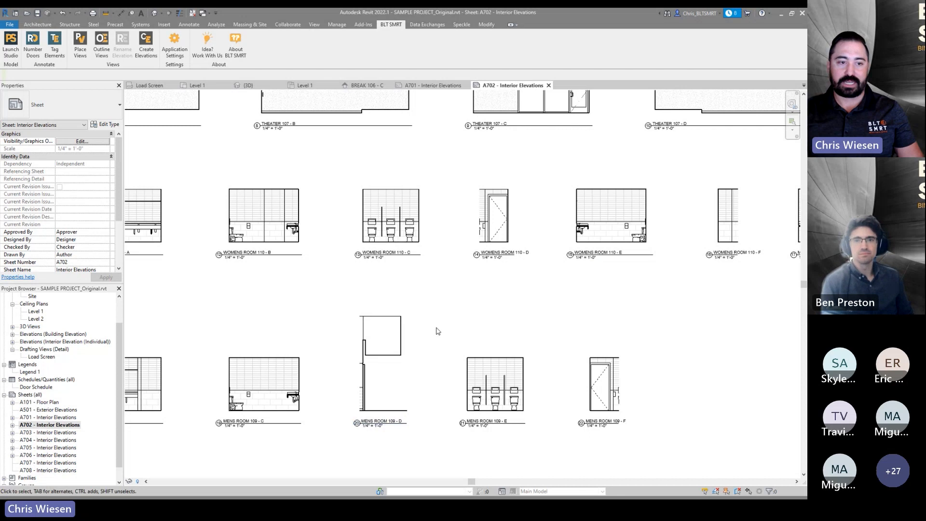
pyautogui.scroll(8, 577, 250)
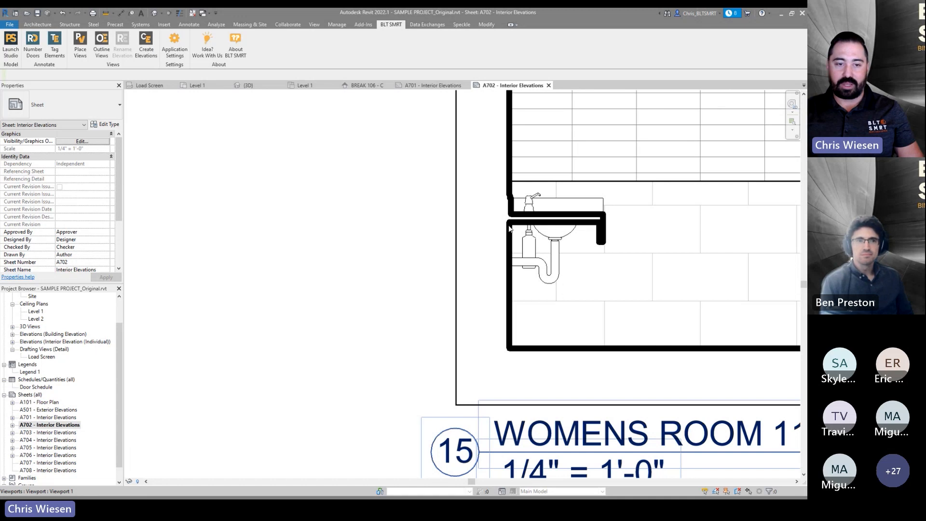
pyautogui.scroll(-10, 544, 264)
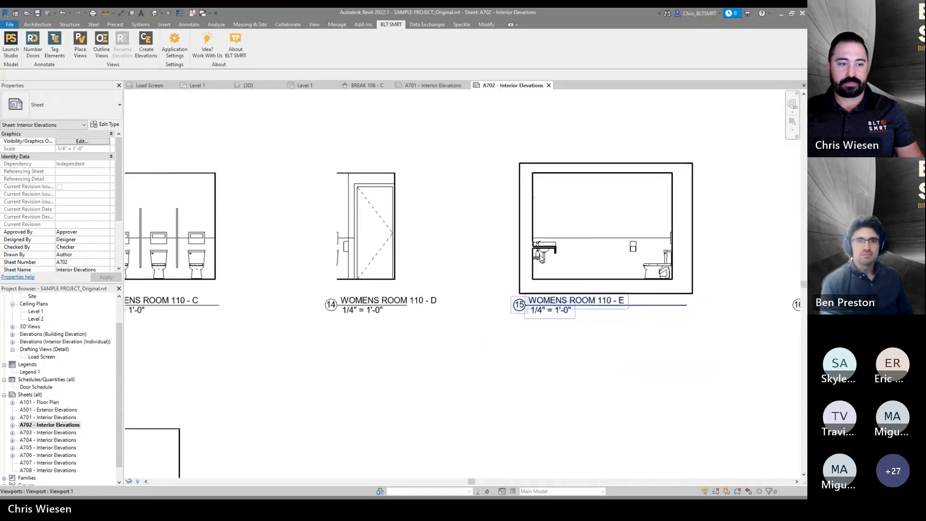
pyautogui.moveTo(390, 321); pyautogui.dragTo(481, 340, button='middle')
pyautogui.scroll(-4, 404, 371)
pyautogui.moveTo(411, 393); pyautogui.dragTo(396, 361, button='middle')
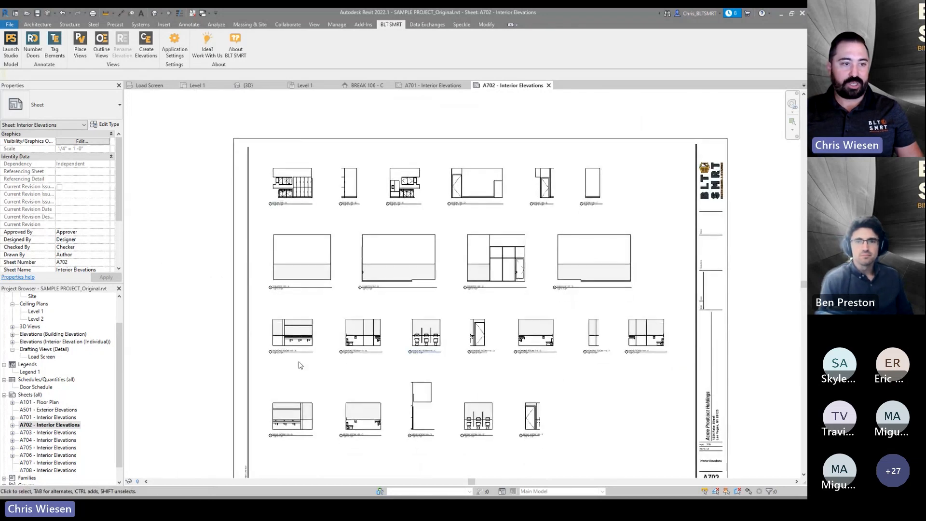
pyautogui.moveTo(309, 345); pyautogui.dragTo(305, 318, button='middle')
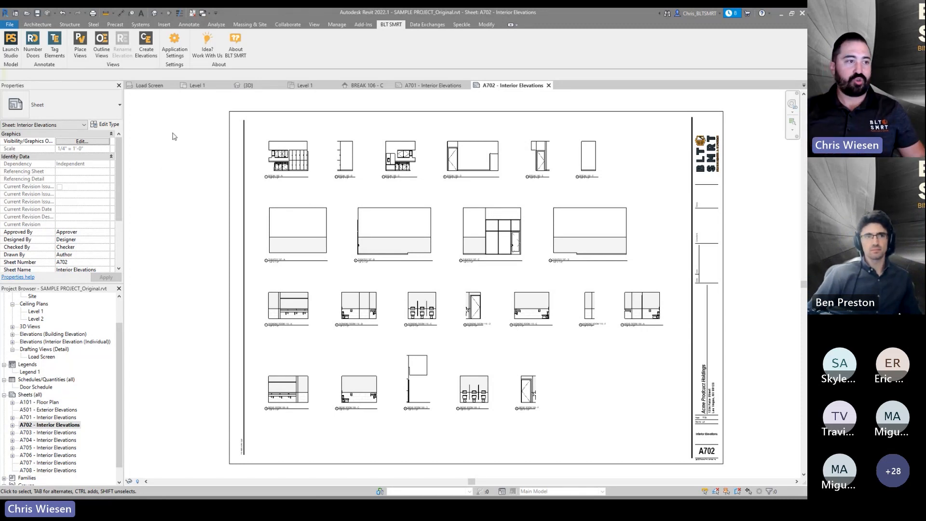
# - Switch to the Level 1 plan to inspect the office elevation markers and walls, and return to sheet A702
pyautogui.click(198, 86)
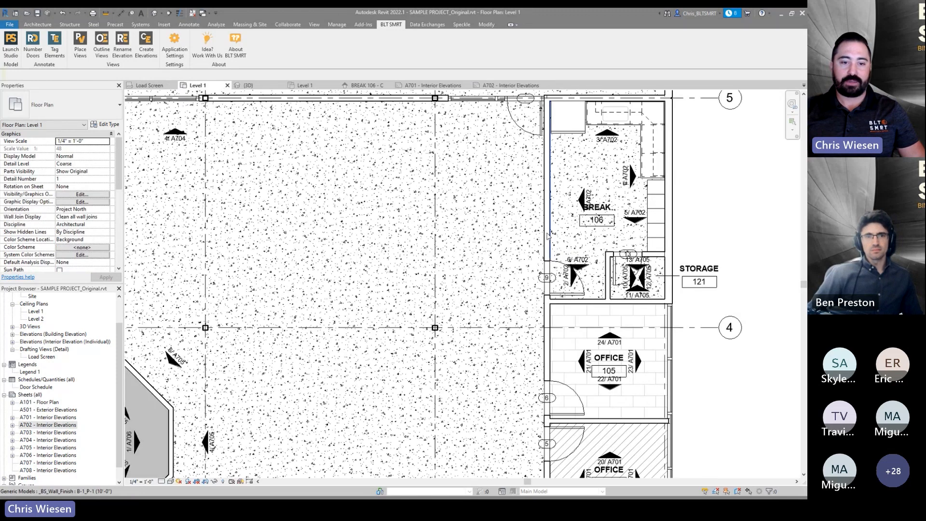
pyautogui.click(610, 336)
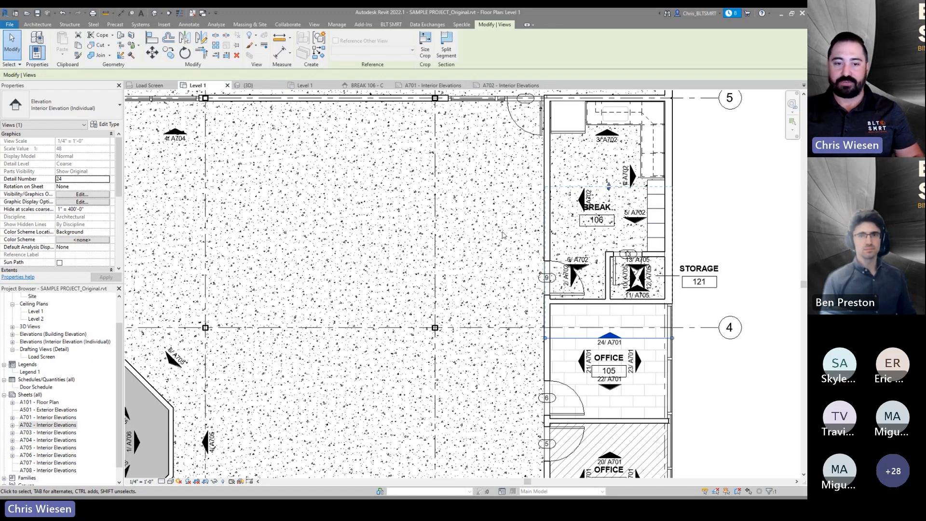
pyautogui.click(569, 303)
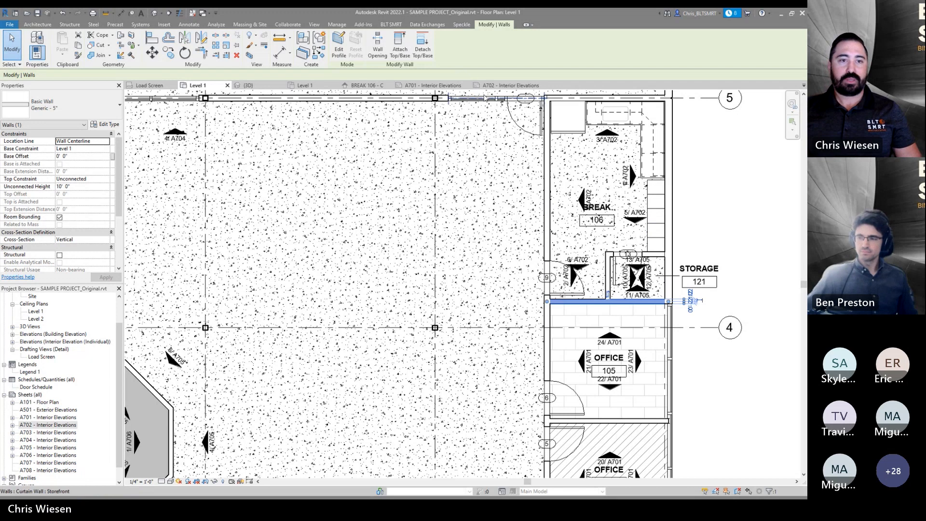
pyautogui.click(506, 85)
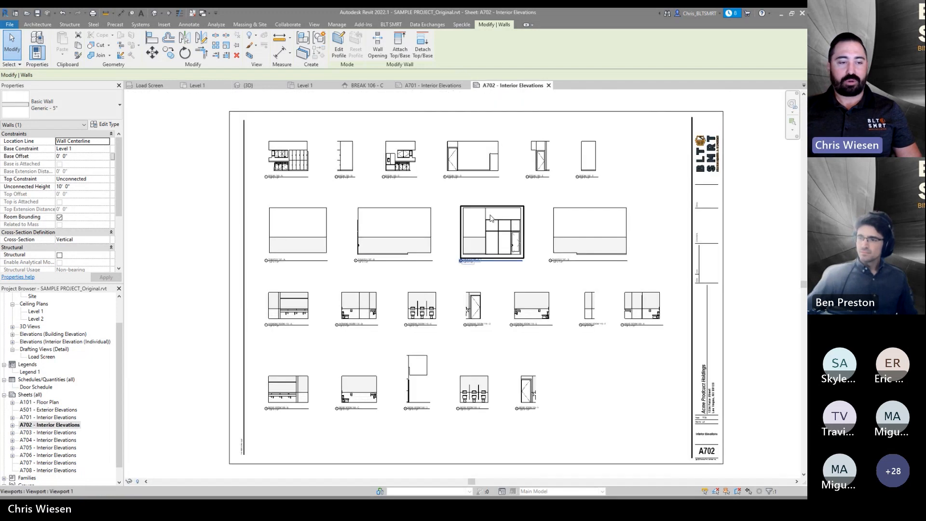
pyautogui.click(207, 207)
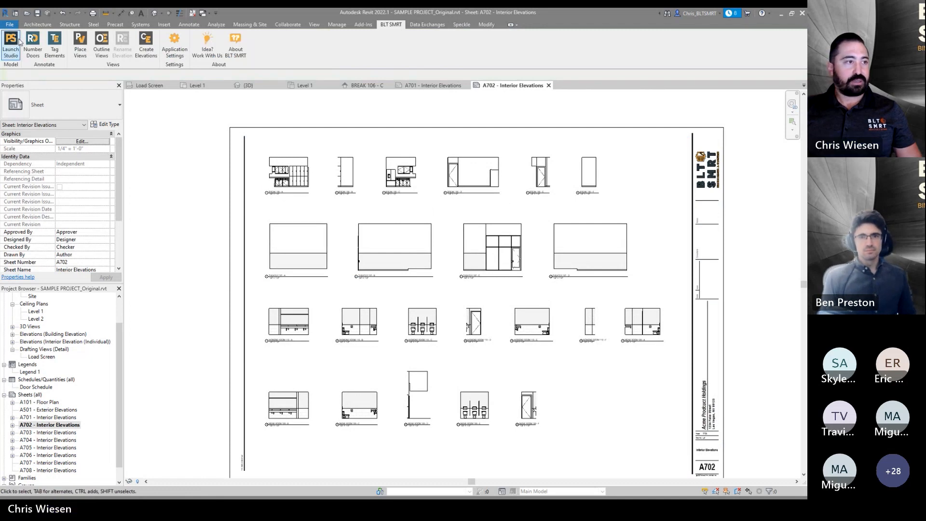
# - Launch Tag Elements and move all interior elevation views into the selected views list
pyautogui.click(34, 46)
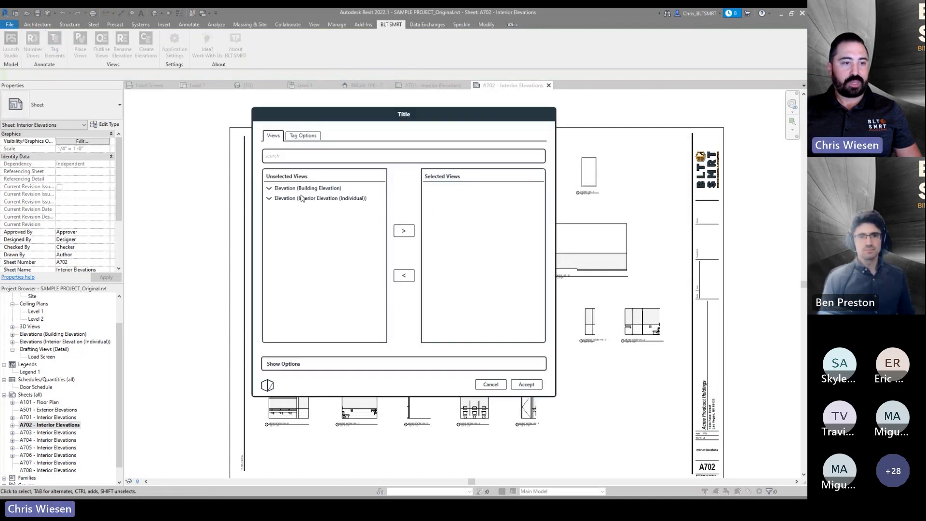
pyautogui.click(298, 203)
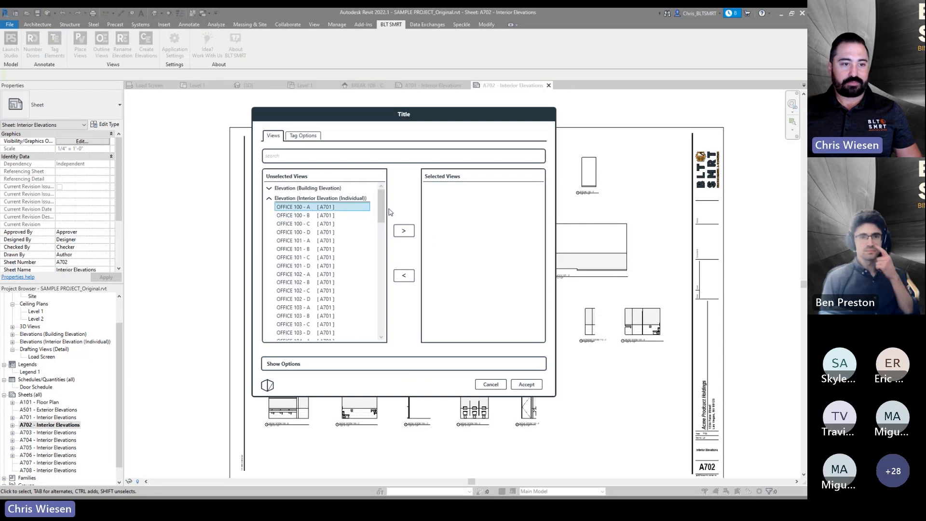
pyautogui.scroll(-1, 384, 226)
pyautogui.moveTo(387, 224); pyautogui.dragTo(387, 326)
pyautogui.keyDown('shift'); pyautogui.click(335, 337); pyautogui.keyUp('shift')
pyautogui.click(409, 234)
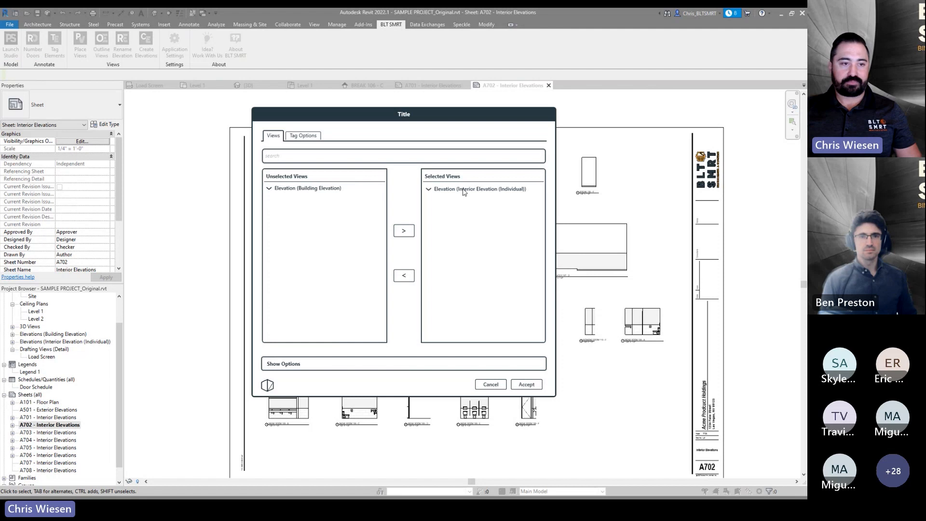
# - In the tag options, enable Door Tags and Generic Model Tags and review the loaded tag families for each category
pyautogui.click(301, 139)
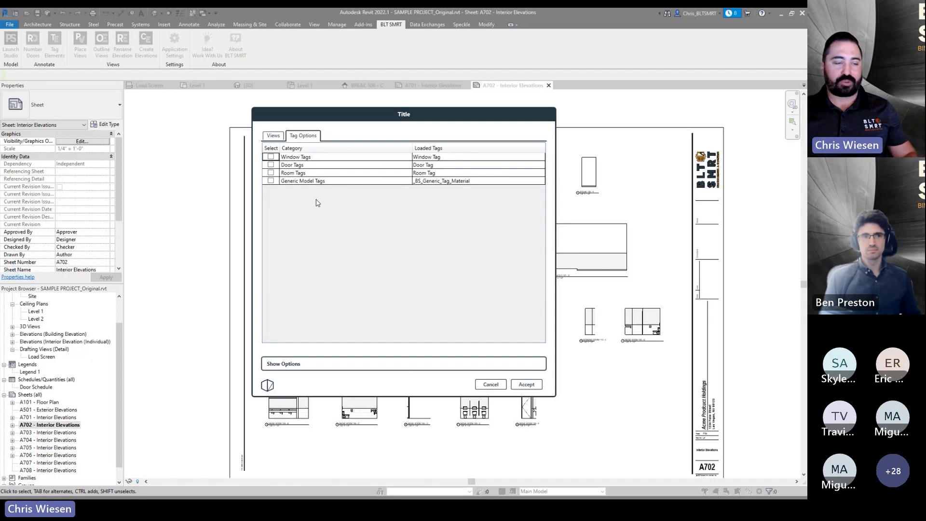
pyautogui.click(271, 166)
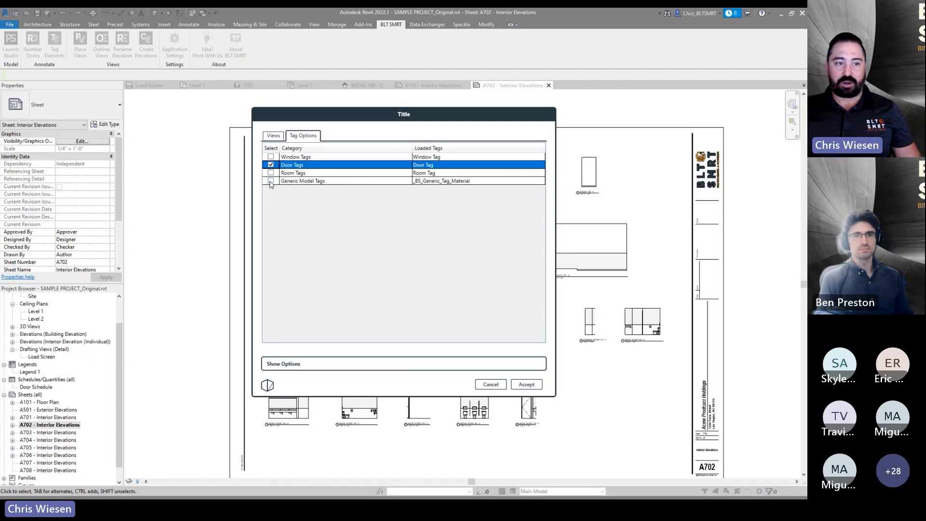
pyautogui.click(271, 181)
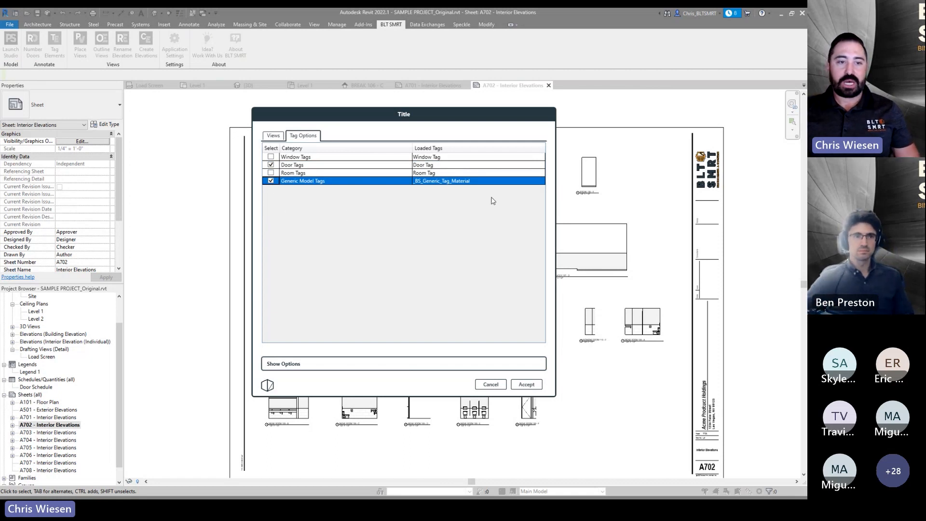
pyautogui.click(534, 183)
pyautogui.click(536, 183)
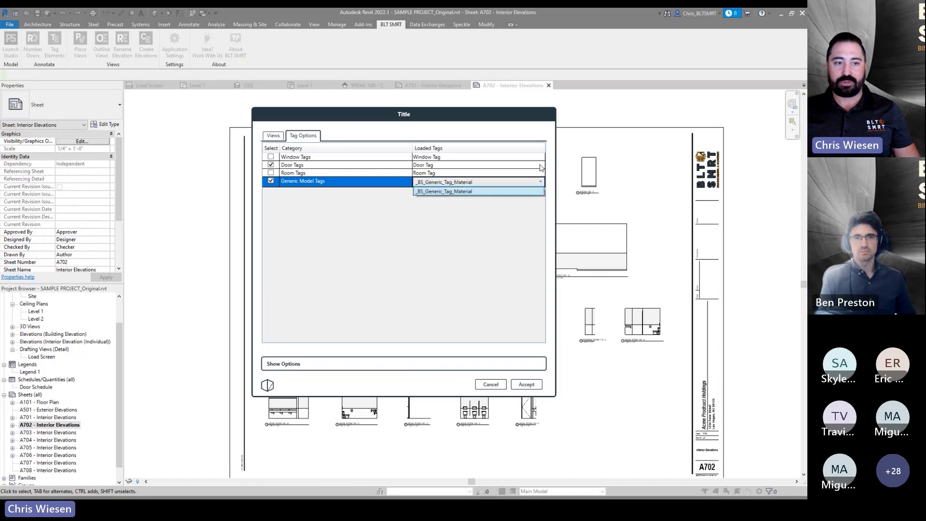
pyautogui.click(541, 166)
pyautogui.click(542, 166)
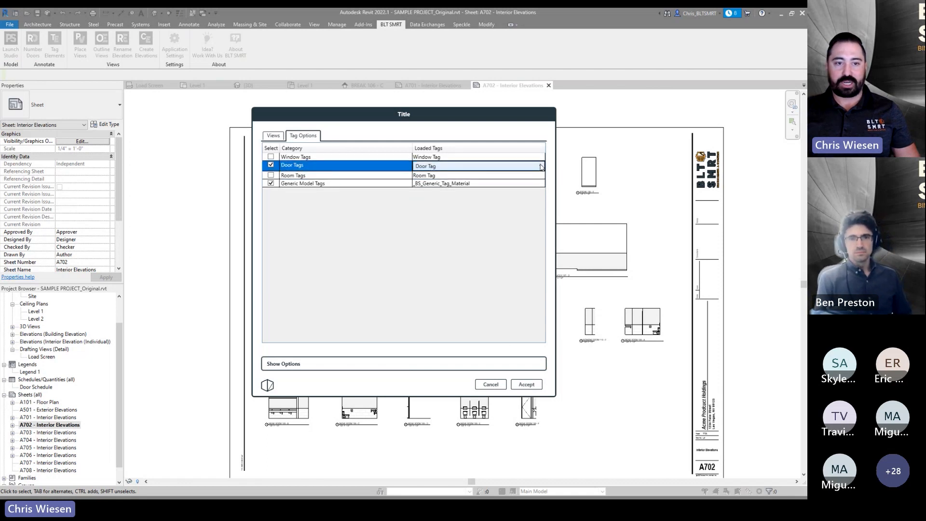
pyautogui.click(541, 175)
pyautogui.click(541, 175)
pyautogui.click(541, 174)
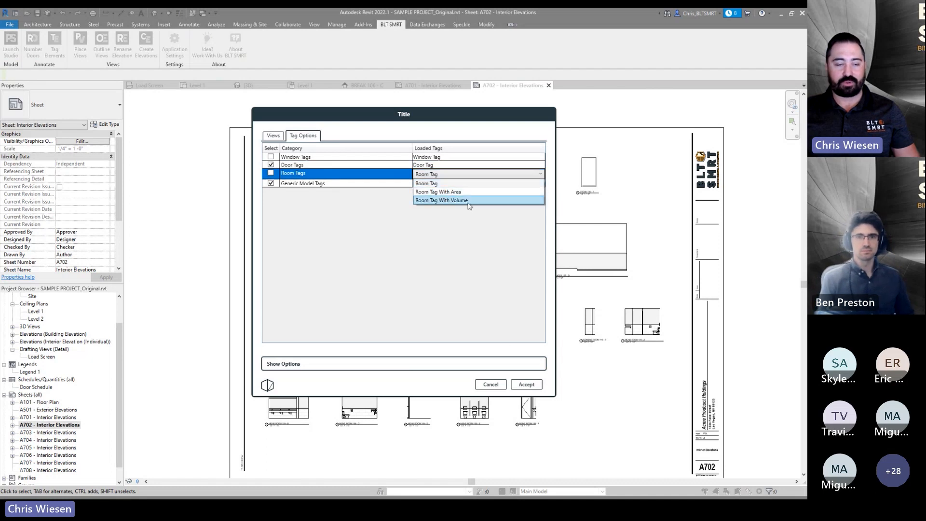
pyautogui.click(485, 175)
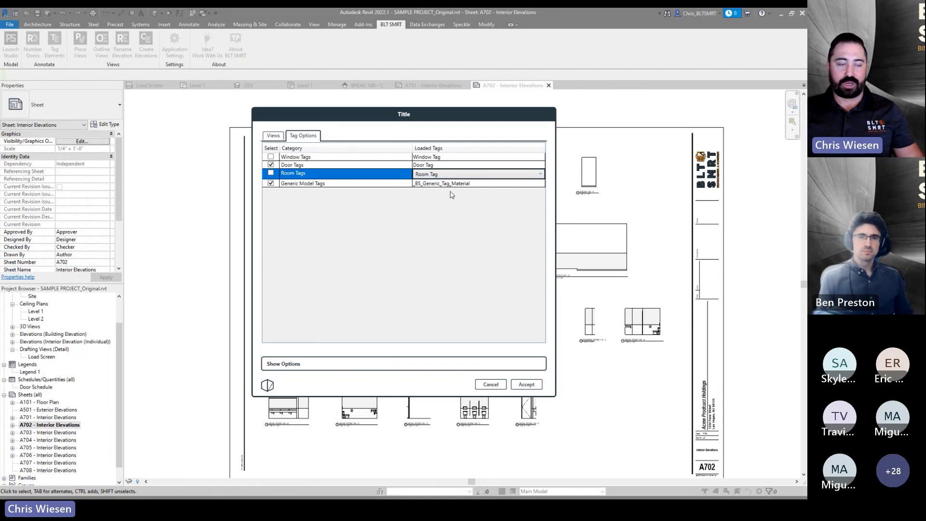
# - Review the tagging type and orientation options, then accept to tag elements in the selected elevation views
pyautogui.click(273, 135)
pyautogui.click(284, 365)
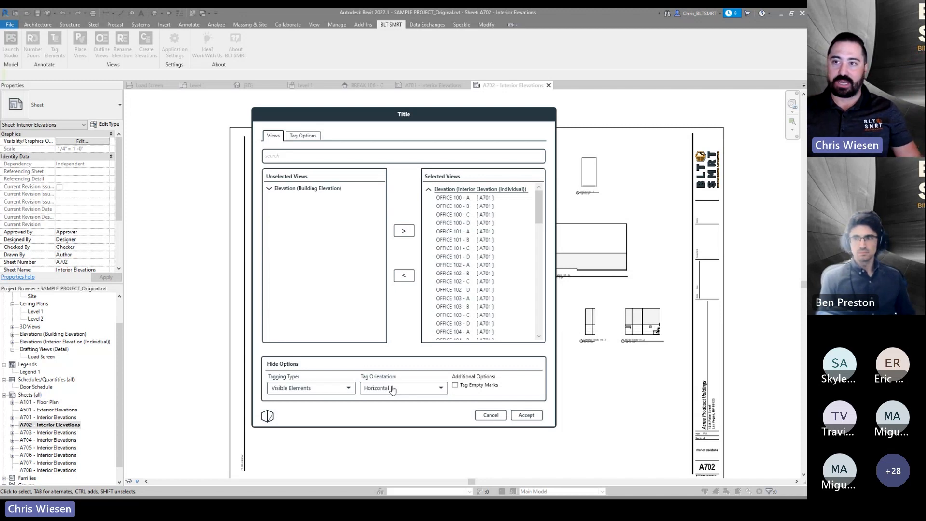
pyautogui.click(290, 364)
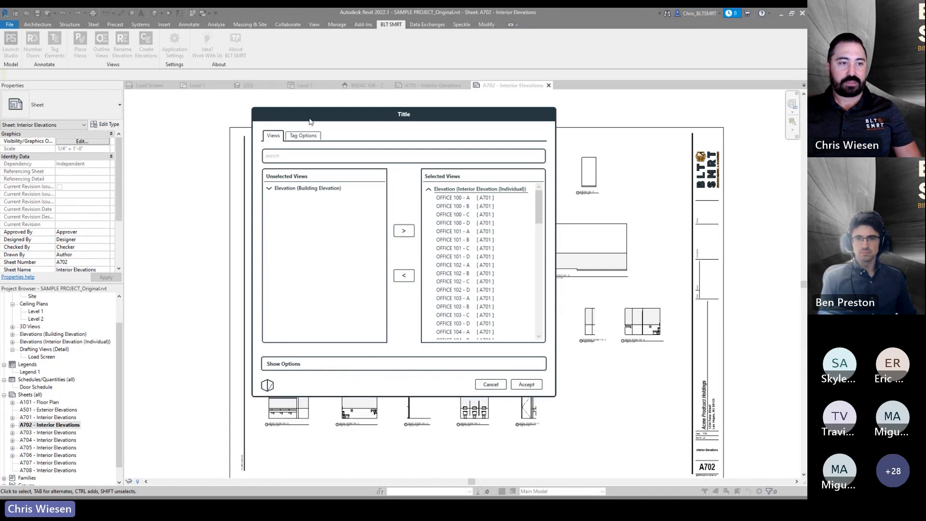
pyautogui.moveTo(401, 117); pyautogui.dragTo(257, 99)
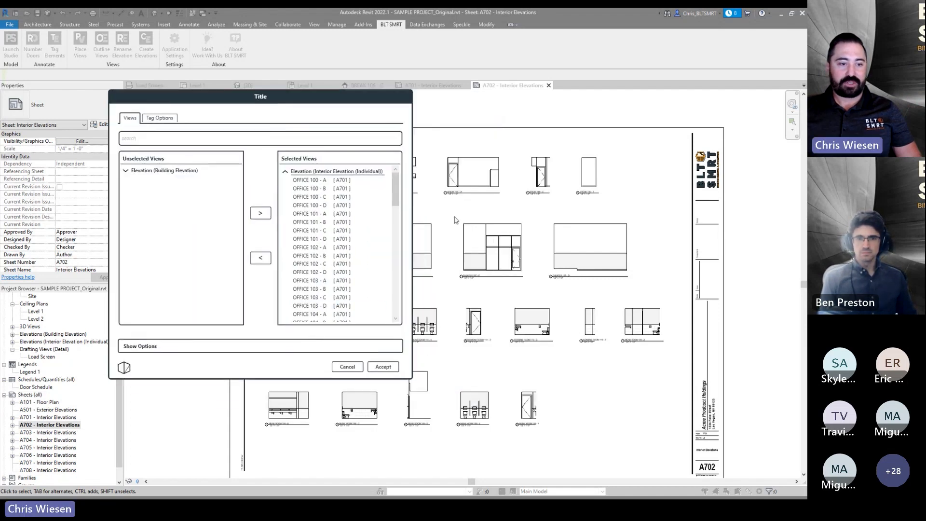
pyautogui.click(382, 367)
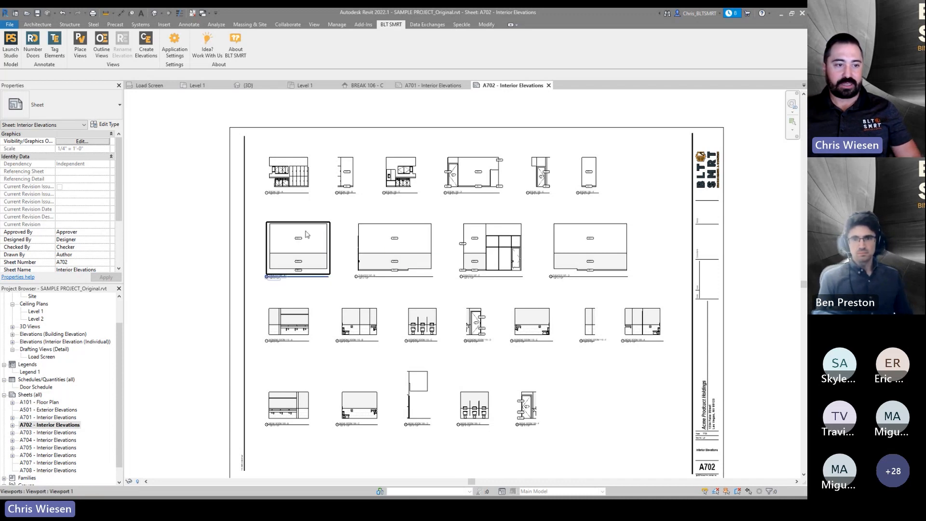
# - Zoom into the theater elevations on sheet A702 to inspect the new element tags
pyautogui.scroll(5, 298, 257)
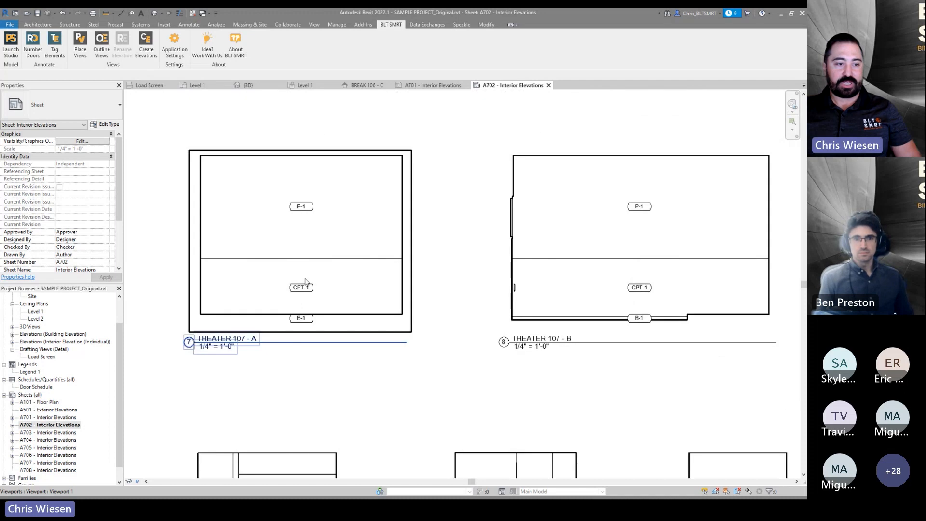
pyautogui.scroll(2, 303, 287)
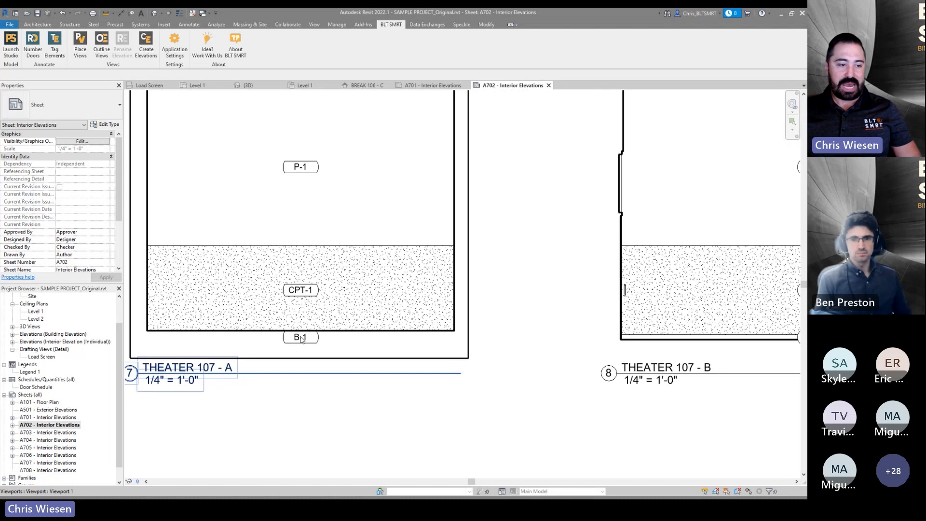
pyautogui.scroll(-4, 521, 227)
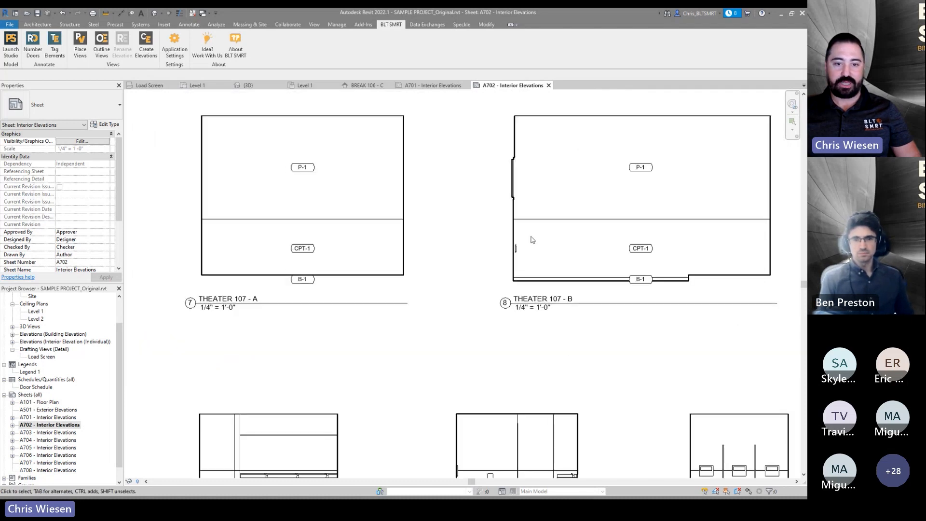
pyautogui.moveTo(629, 261); pyautogui.dragTo(336, 293, button='middle')
pyautogui.moveTo(699, 244); pyautogui.dragTo(706, 322, button='middle')
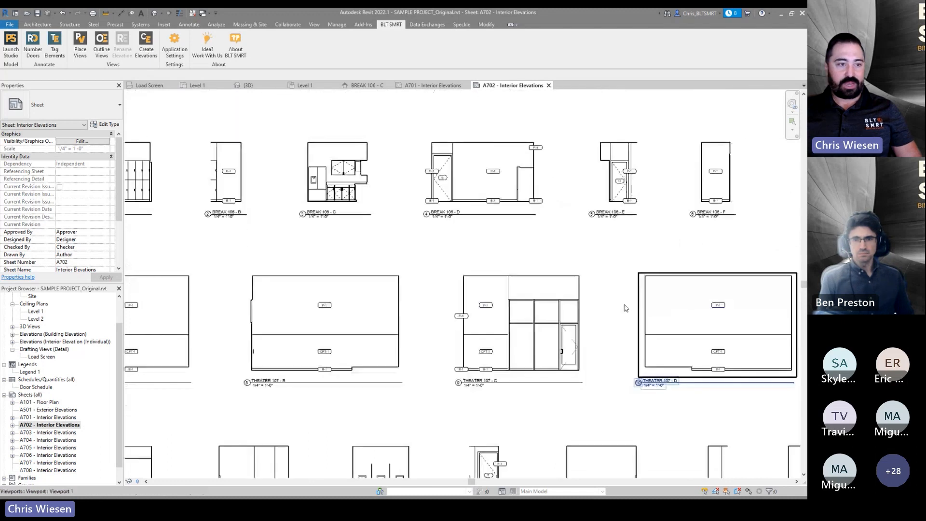
# - Open sheets A705, A706, A703 and A701 and zoom in to inspect the tagged elevation viewports
pyautogui.doubleClick(42, 448)
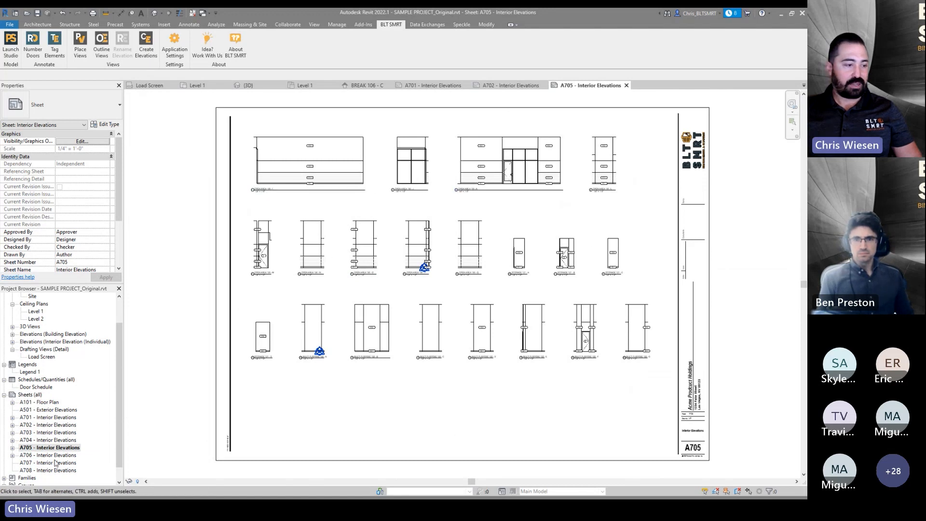
pyautogui.doubleClick(53, 456)
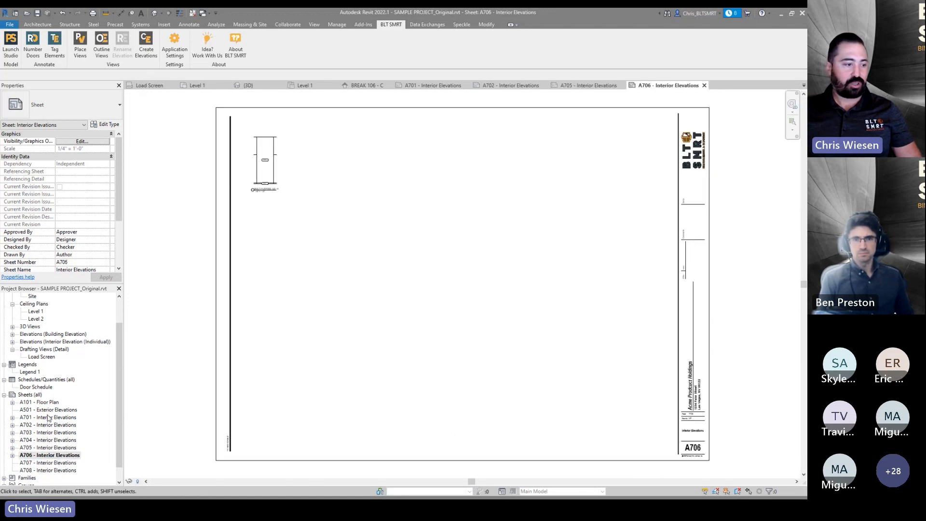
pyautogui.click(51, 432)
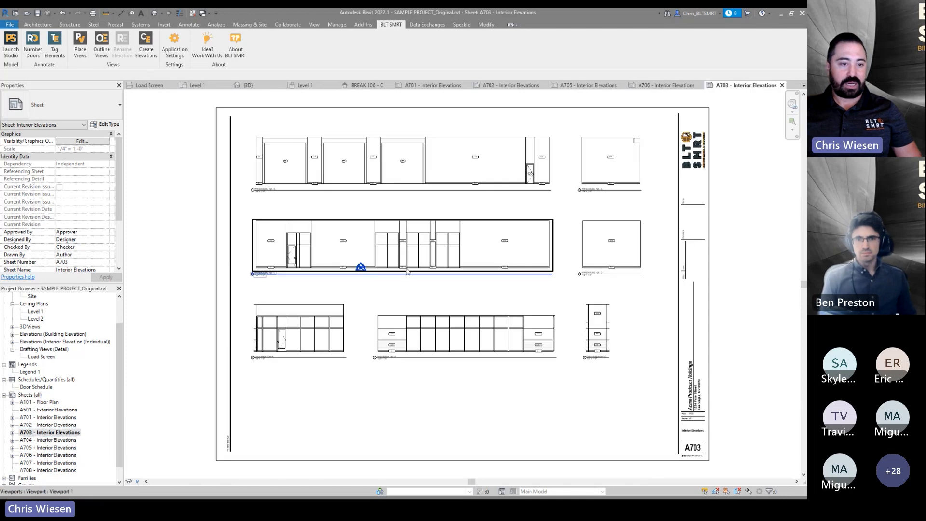
pyautogui.doubleClick(57, 418)
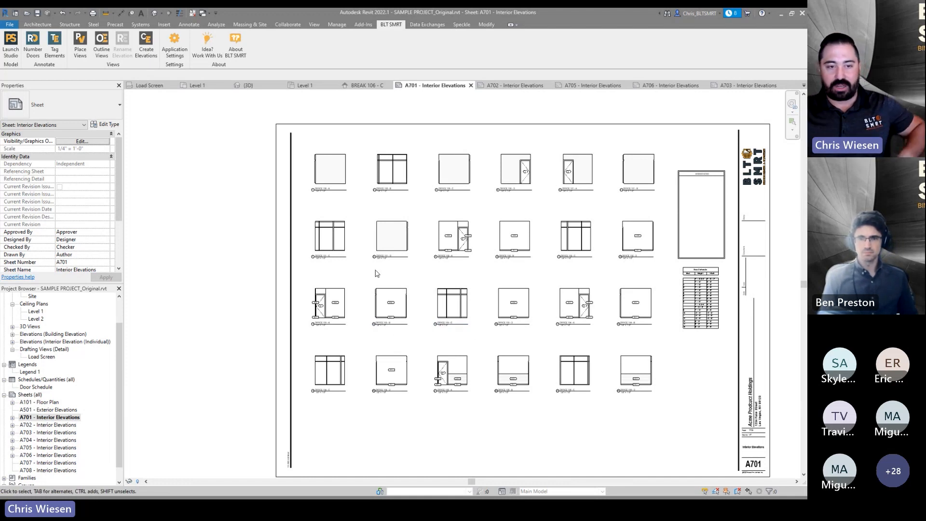
pyautogui.scroll(6, 515, 181)
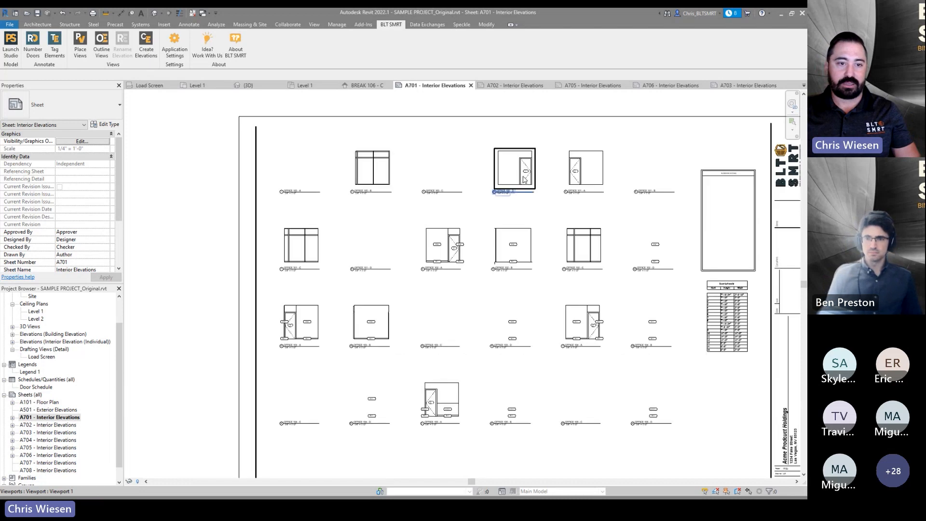
pyautogui.moveTo(484, 215); pyautogui.dragTo(359, 298, button='middle')
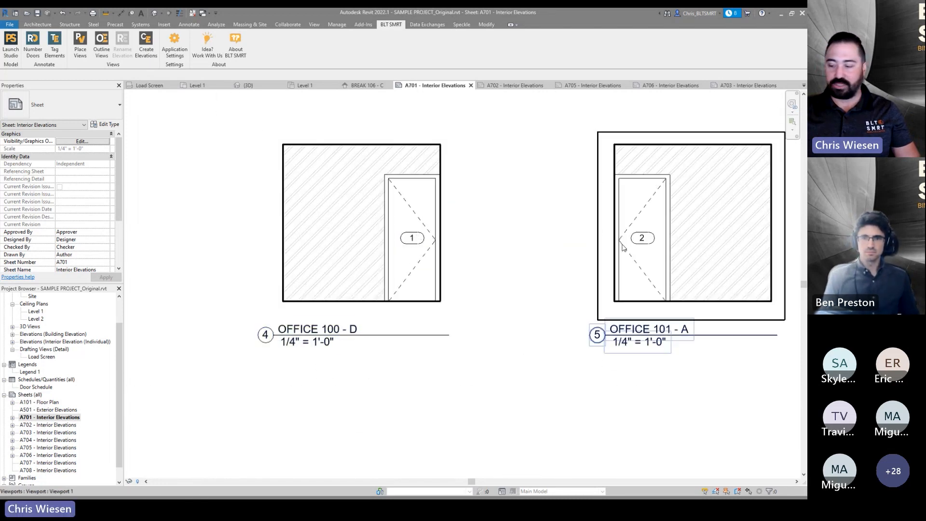
pyautogui.scroll(-6, 513, 215)
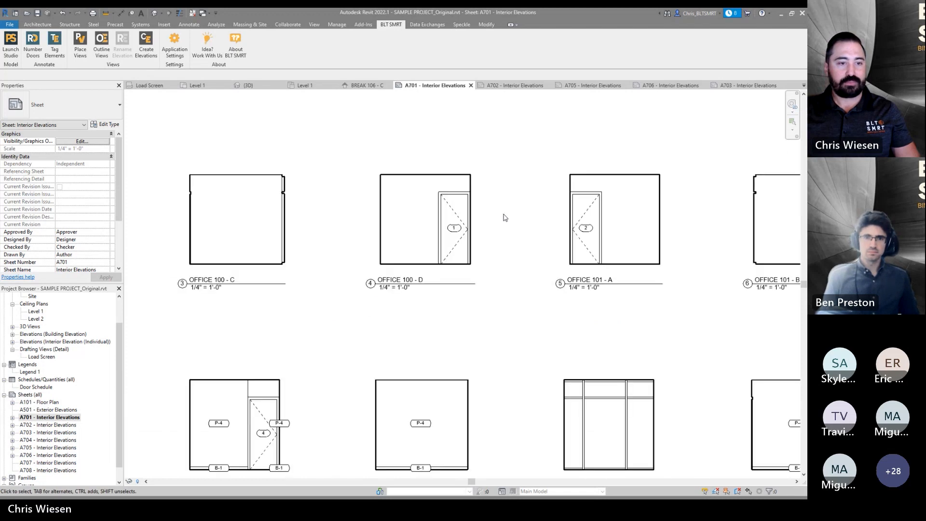
# - Open the Level 1 floor plan and pan around to examine the rooms, doors and elevation markers
pyautogui.scroll(-2, 508, 201)
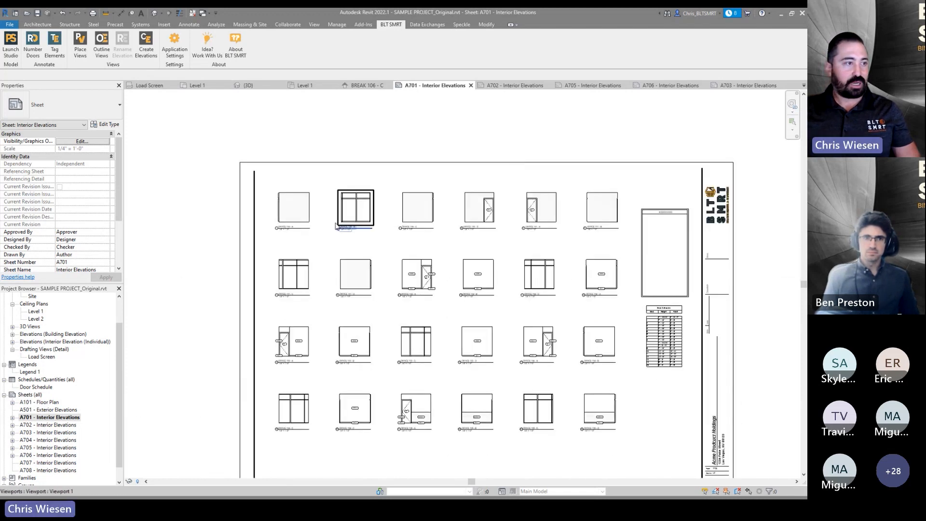
pyautogui.scroll(2, 34, 314)
pyautogui.doubleClick(34, 312)
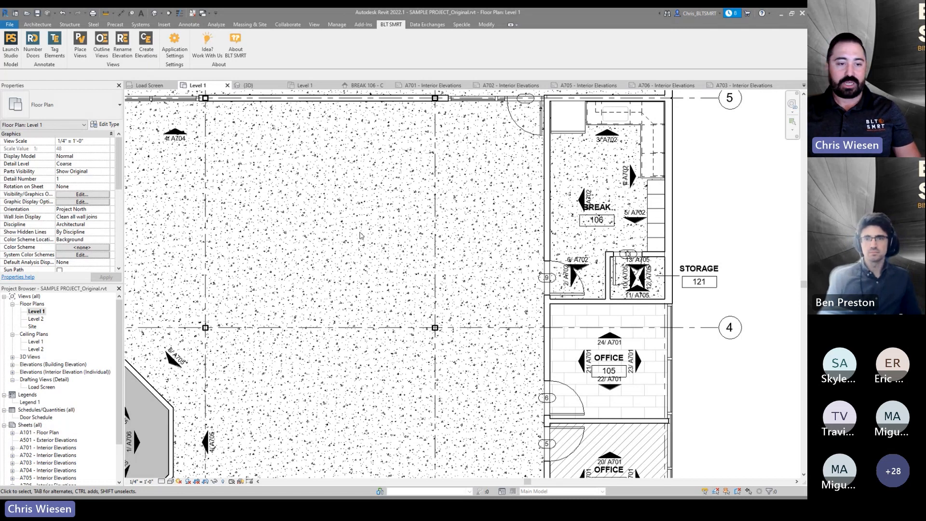
pyautogui.scroll(-2, 360, 236)
pyautogui.scroll(-1, 362, 235)
pyautogui.moveTo(323, 232); pyautogui.dragTo(403, 289, button='middle')
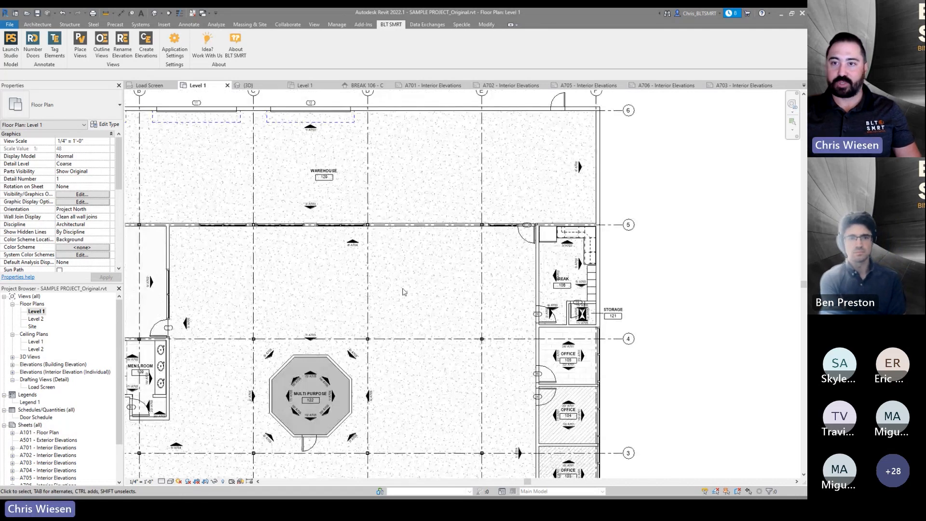
pyautogui.moveTo(456, 298); pyautogui.dragTo(541, 324, button='middle')
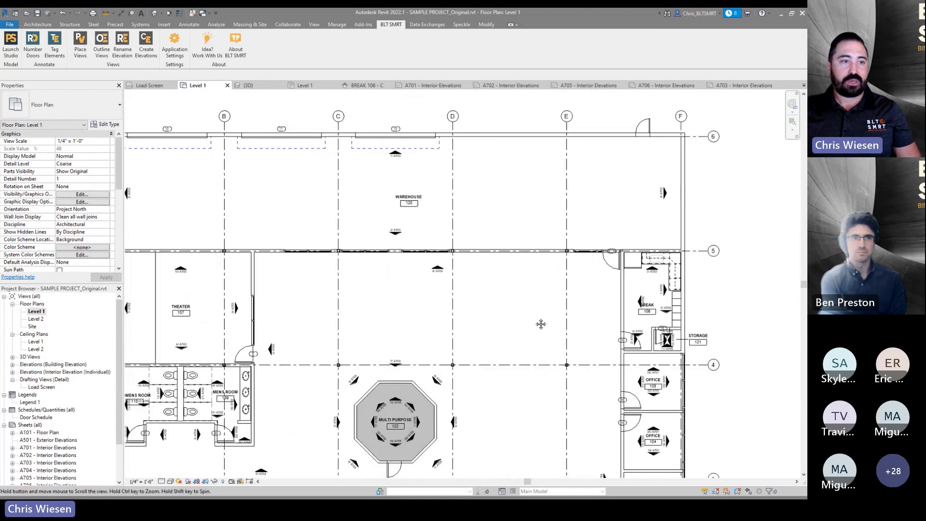
pyautogui.scroll(2, 265, 177)
pyautogui.moveTo(265, 177); pyautogui.dragTo(343, 213, button='middle')
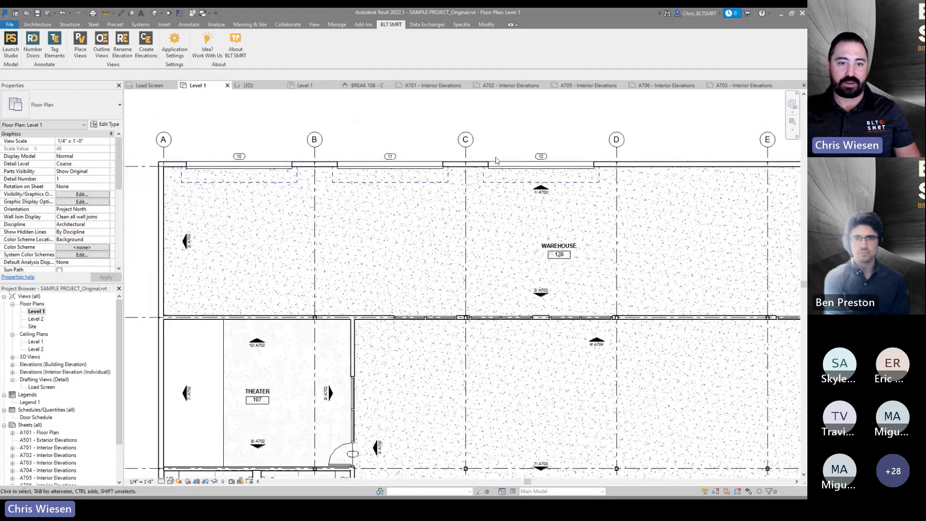
pyautogui.moveTo(445, 344); pyautogui.dragTo(324, 292, button='middle')
pyautogui.scroll(-1, 574, 349)
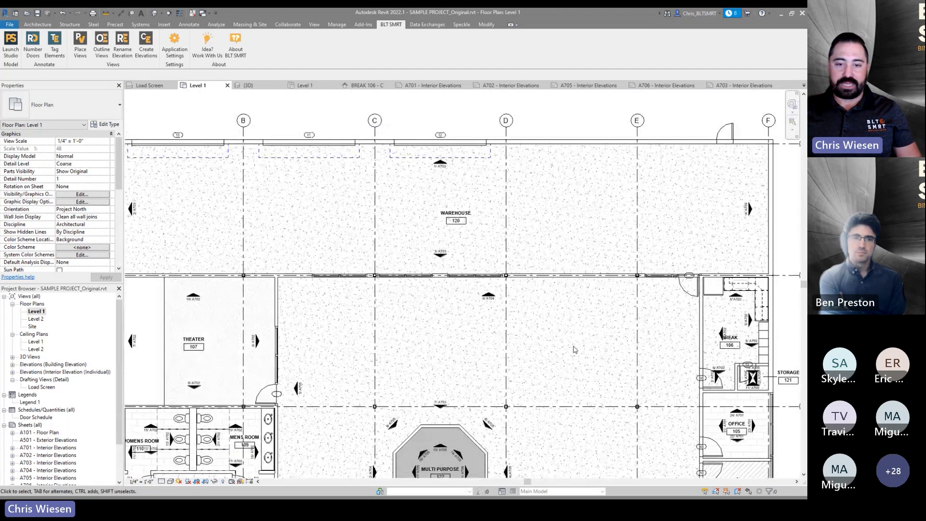
pyautogui.scroll(-1, 574, 349)
pyautogui.moveTo(574, 349); pyautogui.dragTo(548, 294, button='middle')
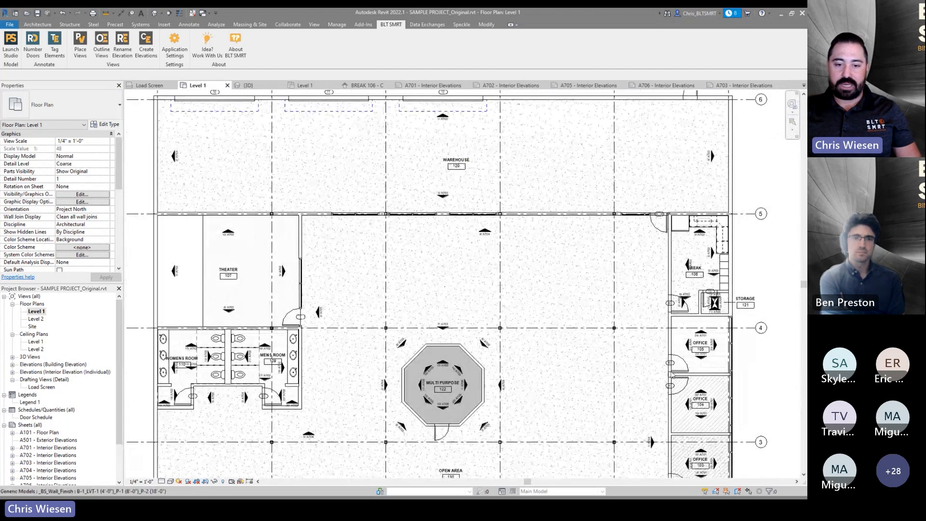
pyautogui.scroll(4, 653, 389)
pyautogui.moveTo(649, 391); pyautogui.dragTo(545, 316, button='middle')
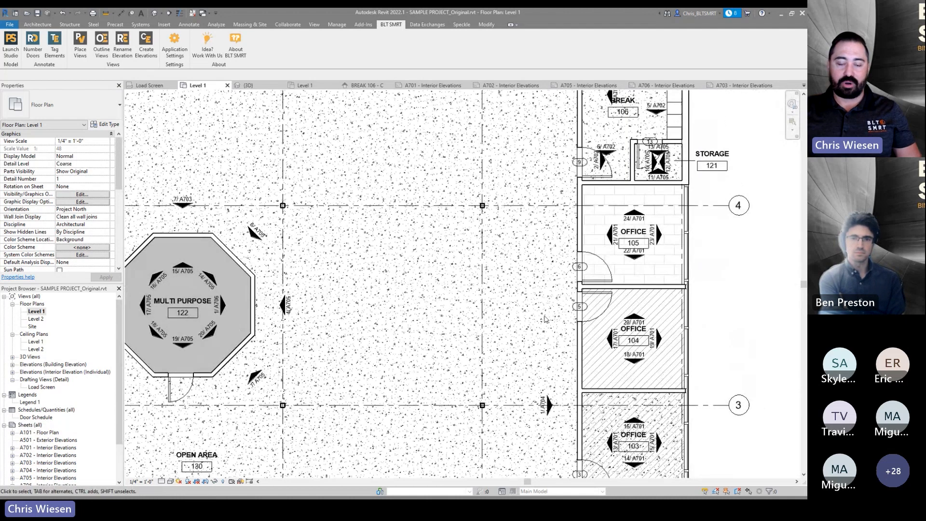
# - Select the door beside Office 104 and the wall finish element next to it to inspect them
pyautogui.click(610, 302)
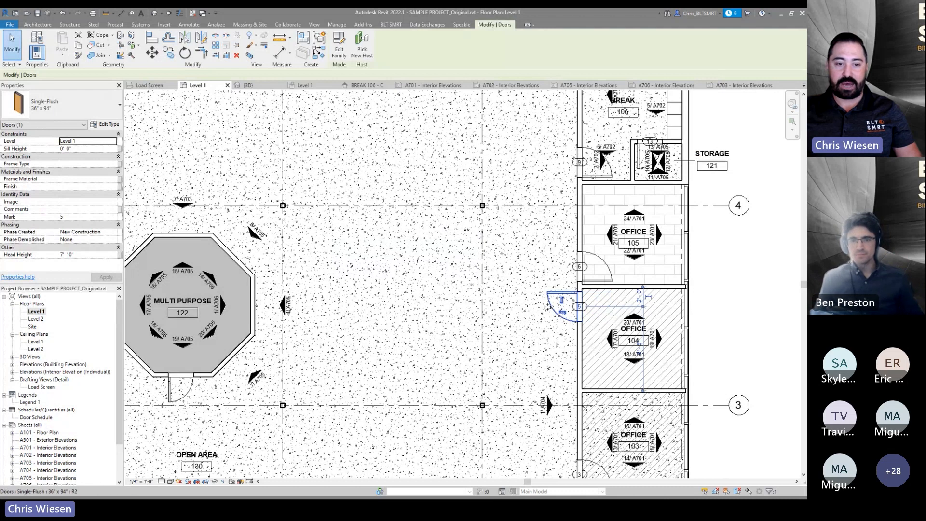
pyautogui.click(541, 353)
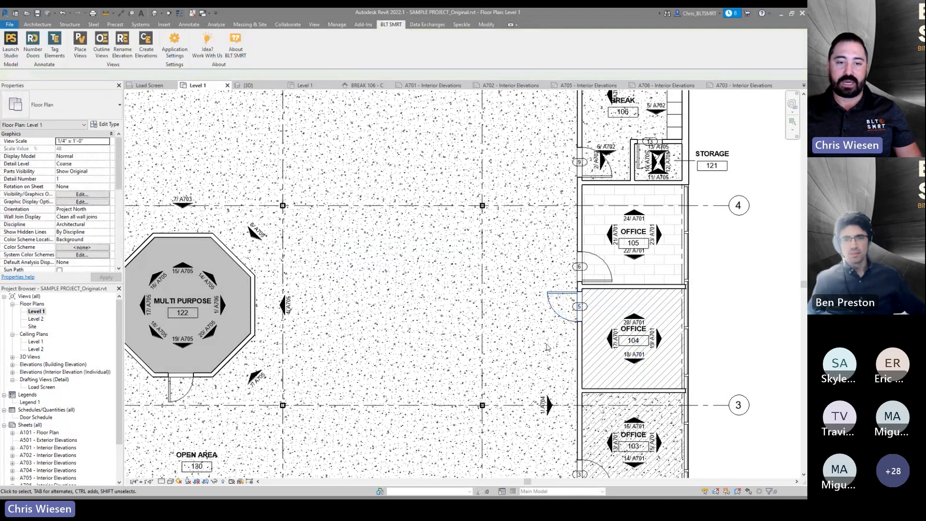
pyautogui.click(556, 314)
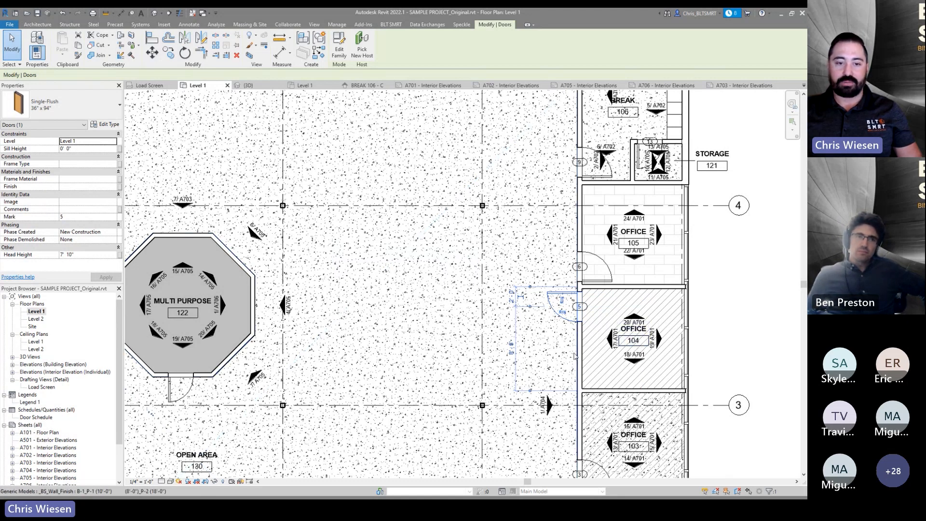
pyautogui.click(456, 353)
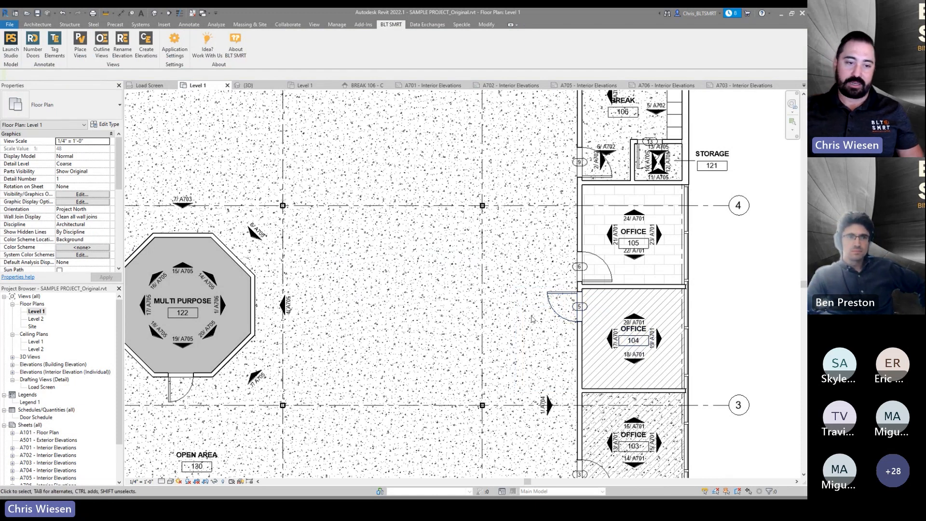
# - Renumber all the doors in the Level 1 plan with the Number Doors tool
pyautogui.scroll(-3, 532, 316)
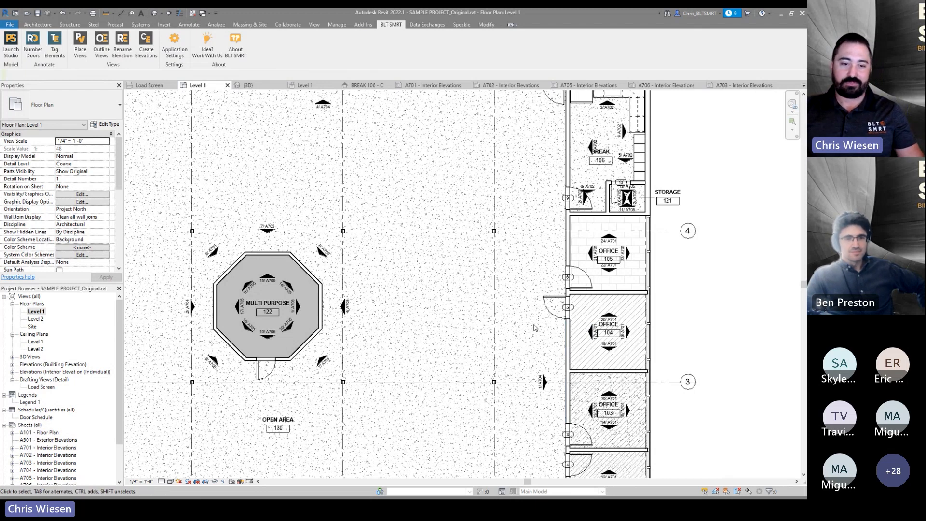
pyautogui.scroll(-1, 529, 319)
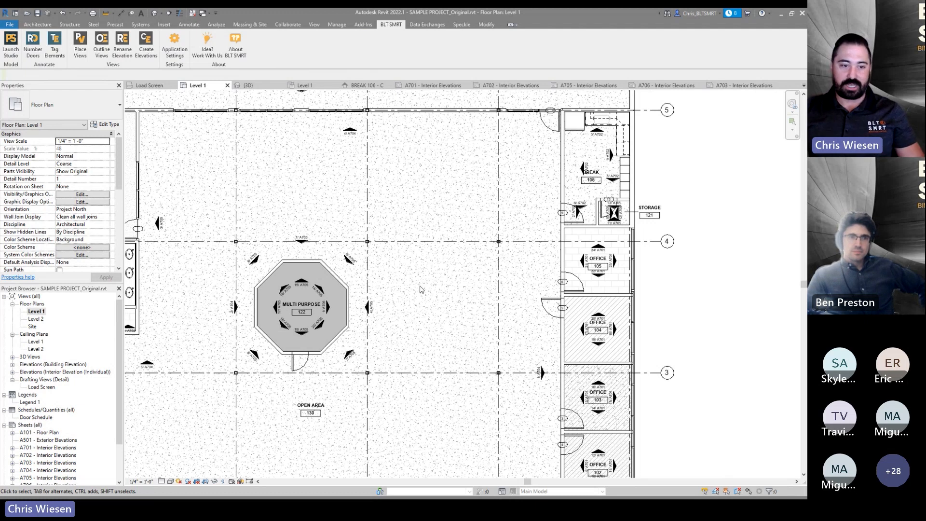
pyautogui.moveTo(421, 289); pyautogui.dragTo(469, 314, button='middle')
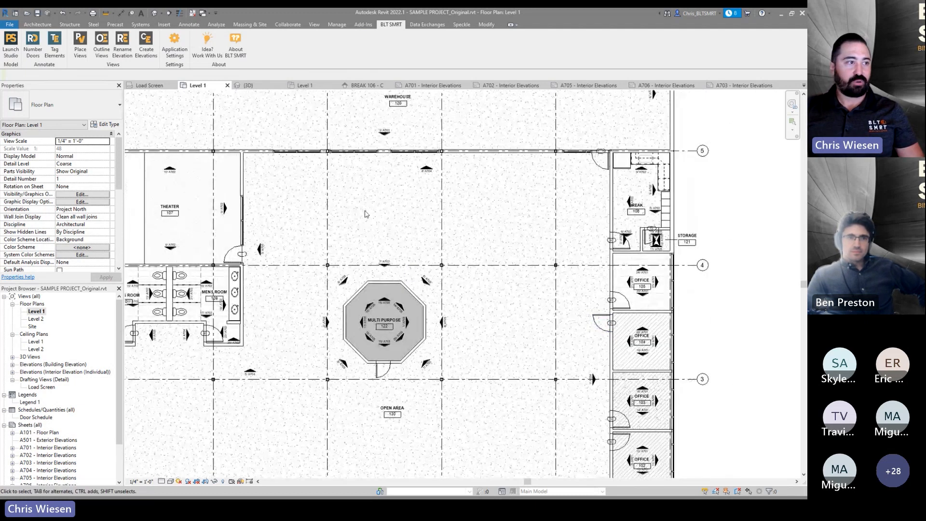
pyautogui.click(38, 55)
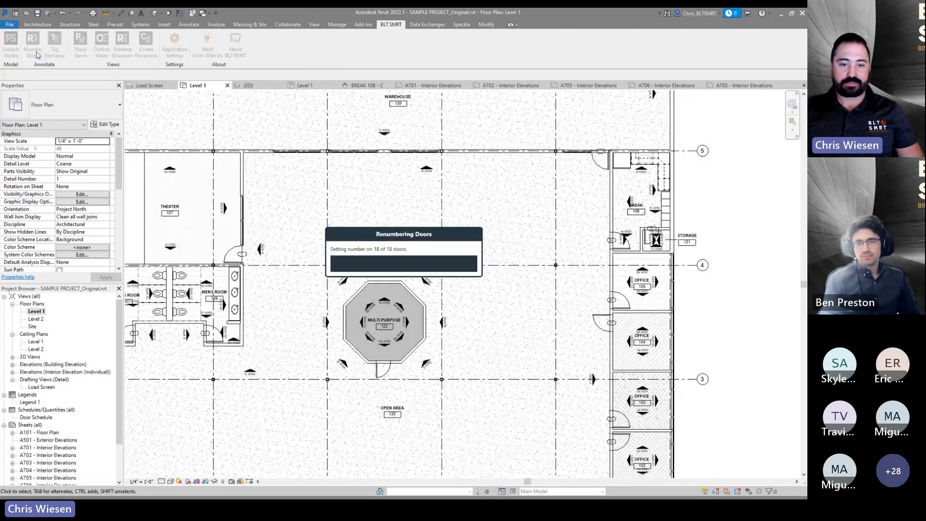
# - Zoom in on the office and warehouse doors to inspect the new door numbers
pyautogui.scroll(5, 624, 334)
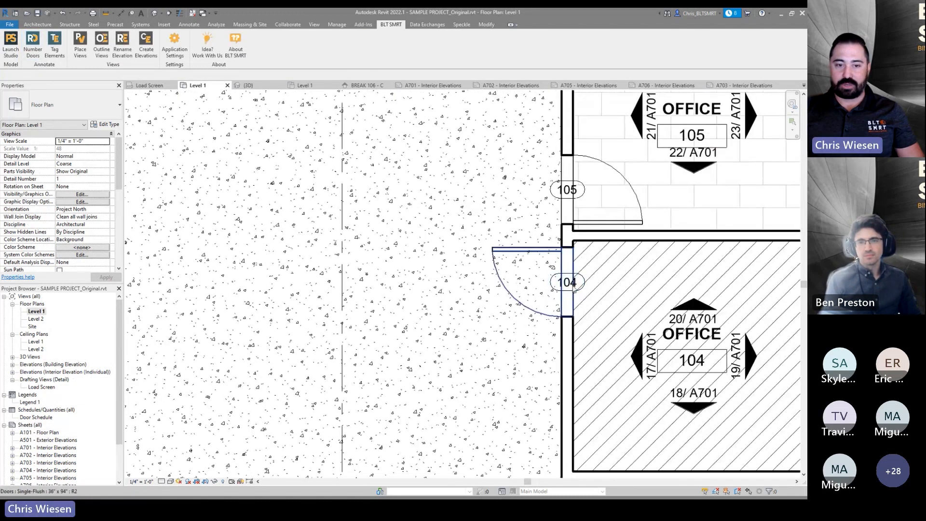
pyautogui.scroll(-6, 594, 367)
pyautogui.scroll(-2, 594, 367)
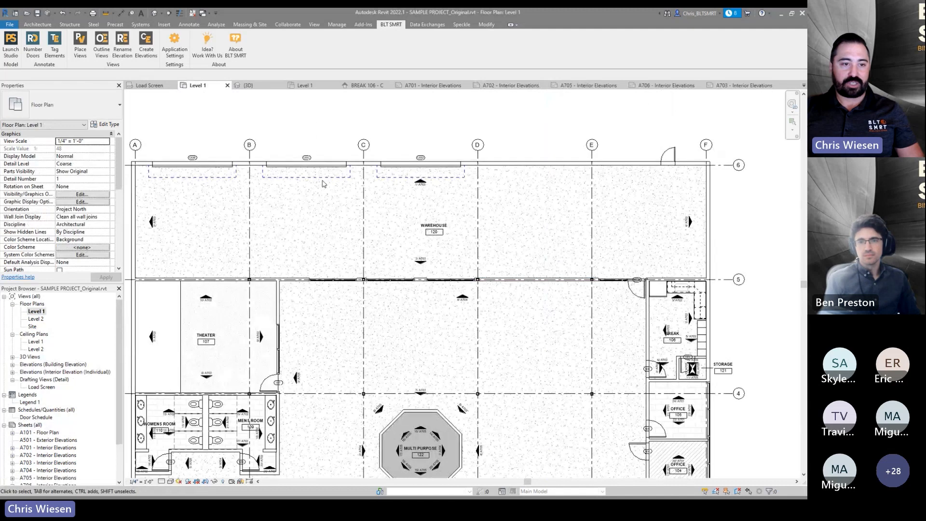
pyautogui.scroll(6, 412, 166)
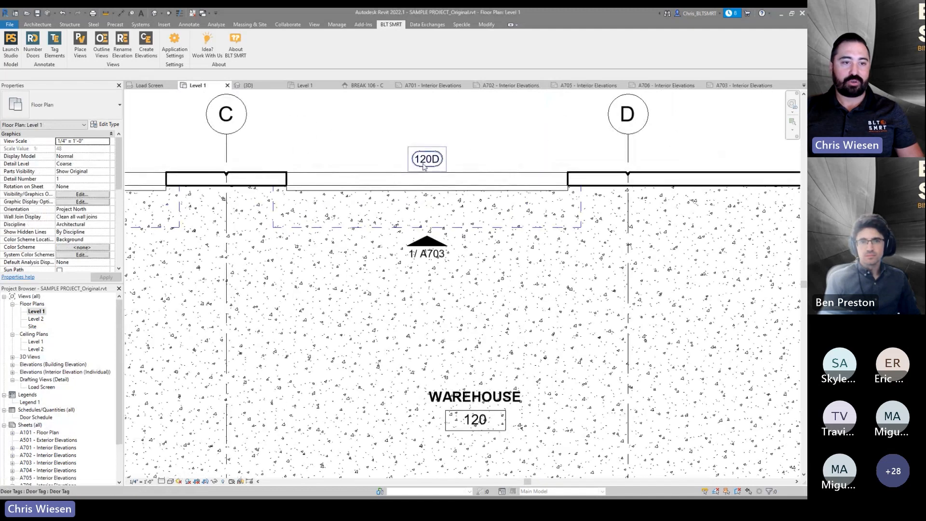
pyautogui.scroll(-5, 434, 232)
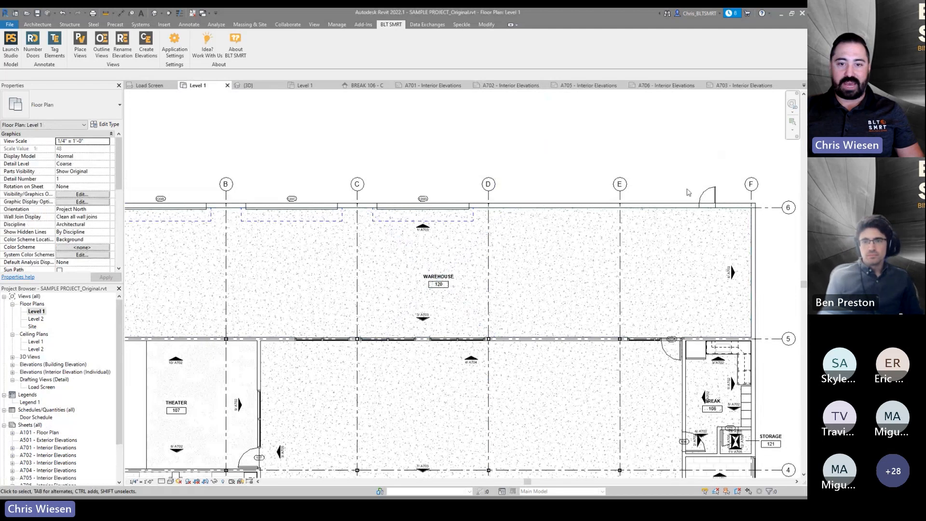
pyautogui.scroll(4, 673, 345)
pyautogui.scroll(-4, 666, 362)
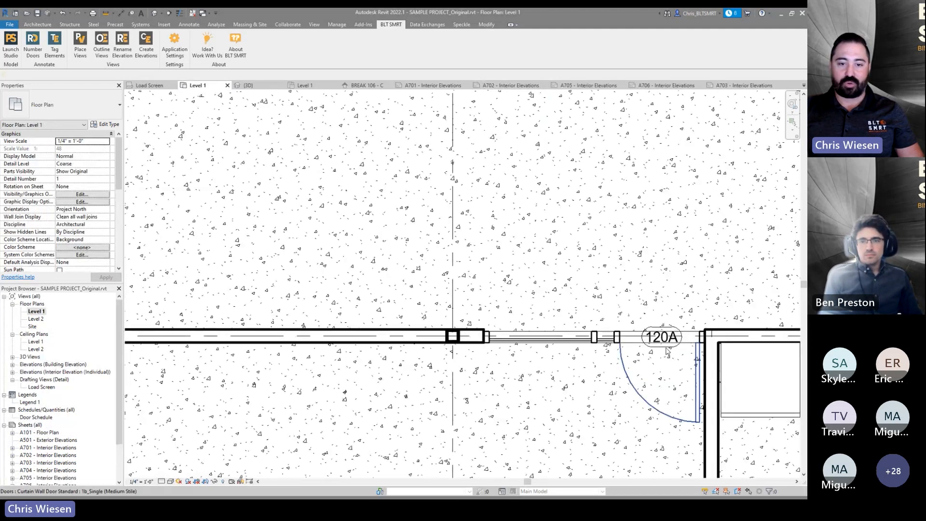
pyautogui.scroll(5, 201, 233)
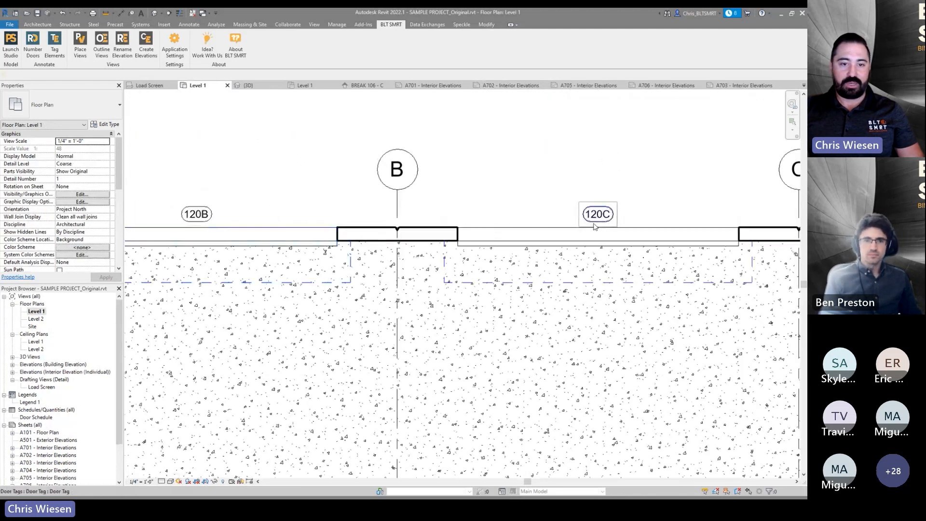
pyautogui.scroll(-2, 434, 236)
pyautogui.scroll(2, 703, 236)
pyautogui.keyDown('shift'); pyautogui.hscroll(6, 704, 236); pyautogui.keyUp('shift')
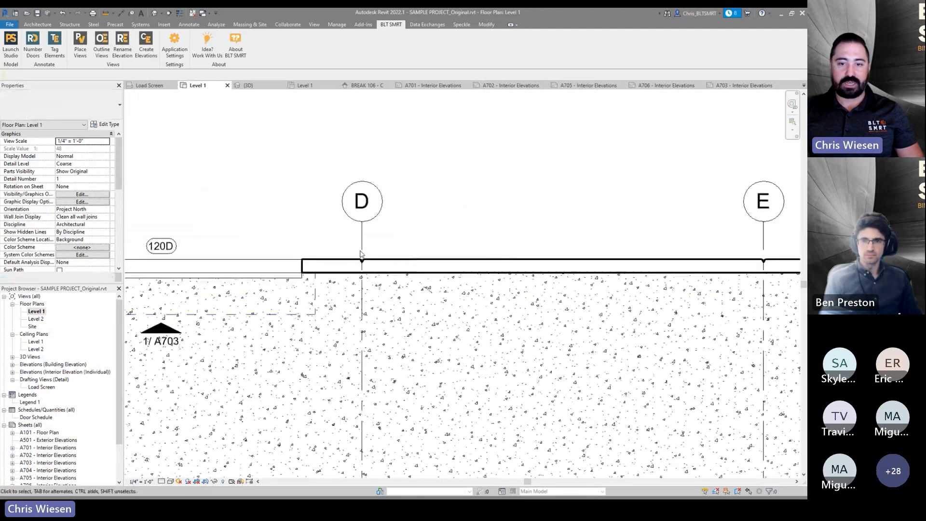
# - Tag the untagged warehouse door between grids E and F with a door tag
pyautogui.press('t')
pyautogui.press('g')
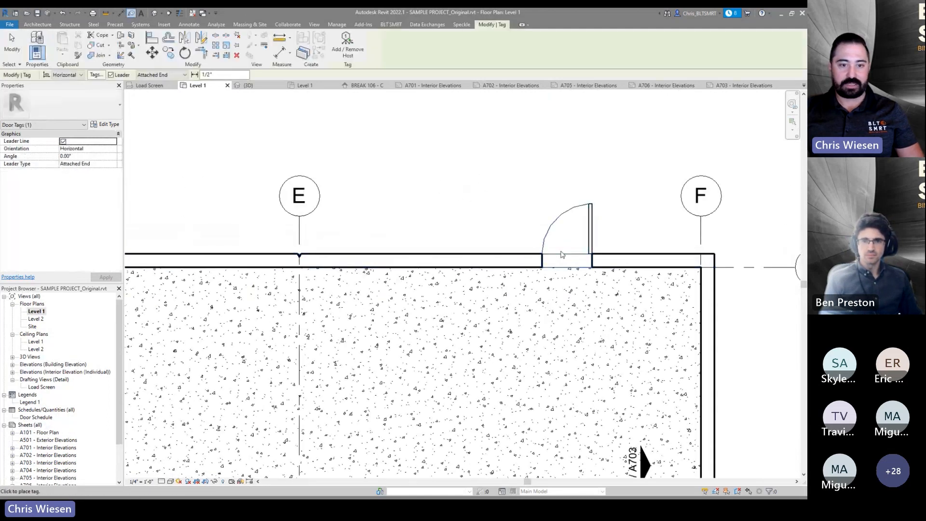
pyautogui.click(556, 226)
pyautogui.press('Escape')
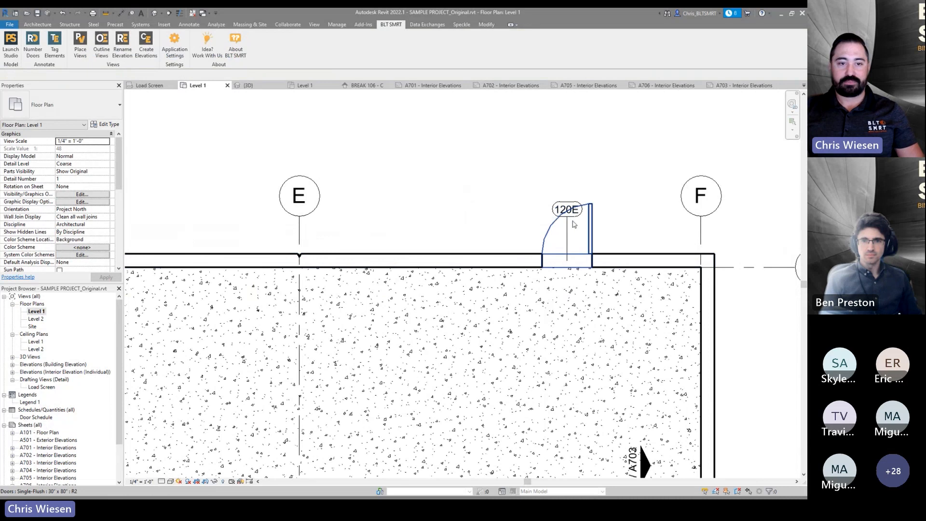
# - Move the new door tag down onto the warehouse wall
pyautogui.click(565, 211)
pyautogui.moveTo(566, 211); pyautogui.dragTo(568, 242)
pyautogui.press('Escape')
# - Zoom out to the whole floor plan, open the About BLT SMRT dialog and close it
pyautogui.scroll(-3, 475, 203)
pyautogui.scroll(-5, 473, 199)
pyautogui.moveTo(426, 280); pyautogui.dragTo(542, 212, button='middle')
pyautogui.scroll(-3, 499, 298)
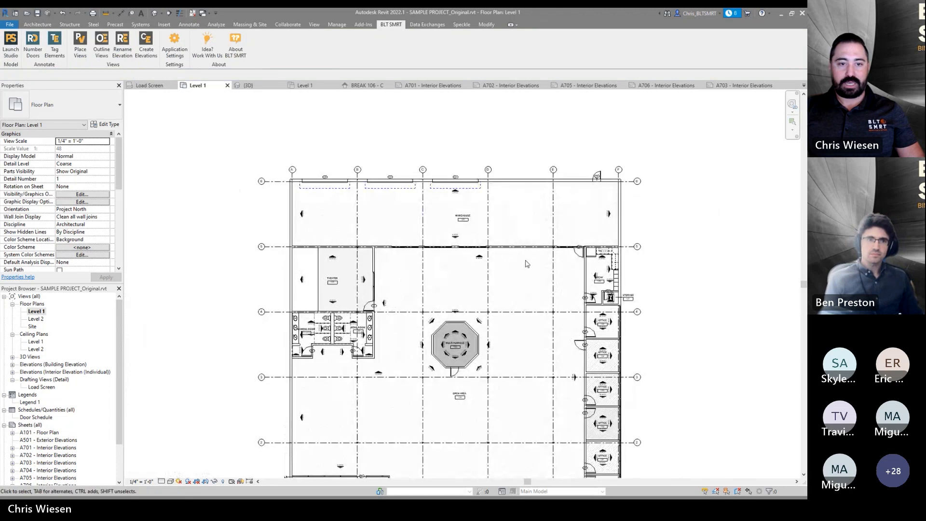
pyautogui.moveTo(529, 254); pyautogui.dragTo(523, 227, button='middle')
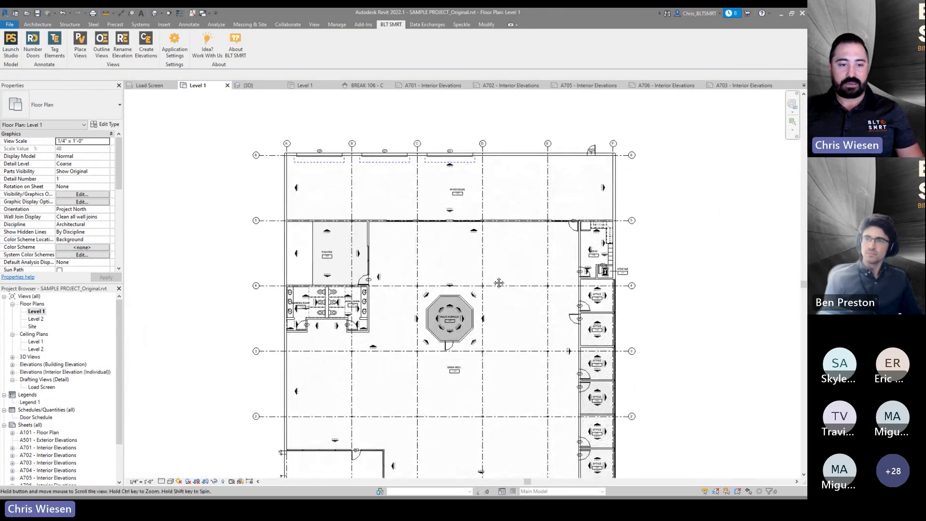
pyautogui.moveTo(495, 284); pyautogui.dragTo(496, 269, button='middle')
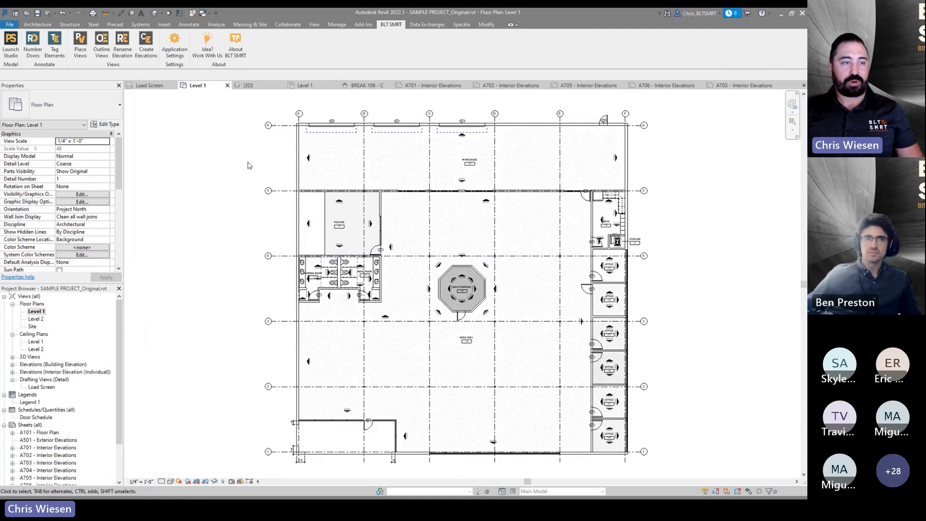
pyautogui.click(238, 53)
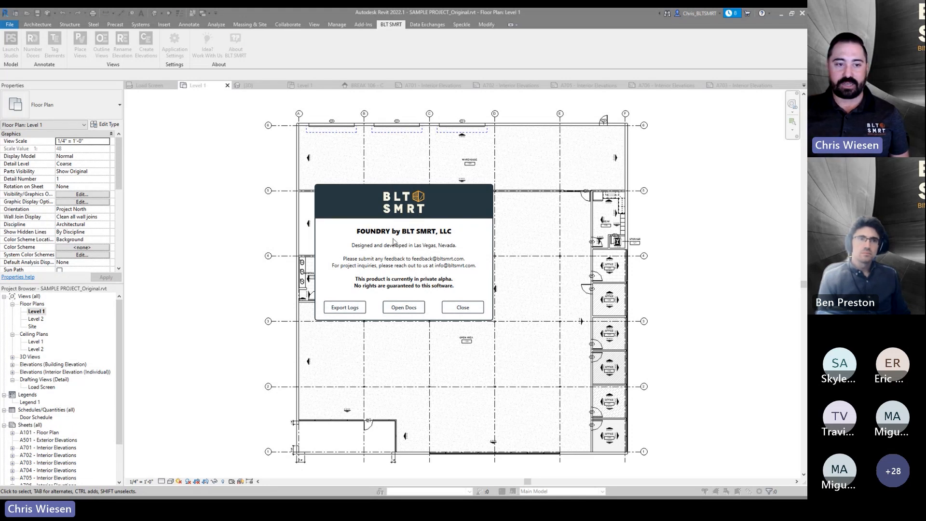
pyautogui.click(472, 307)
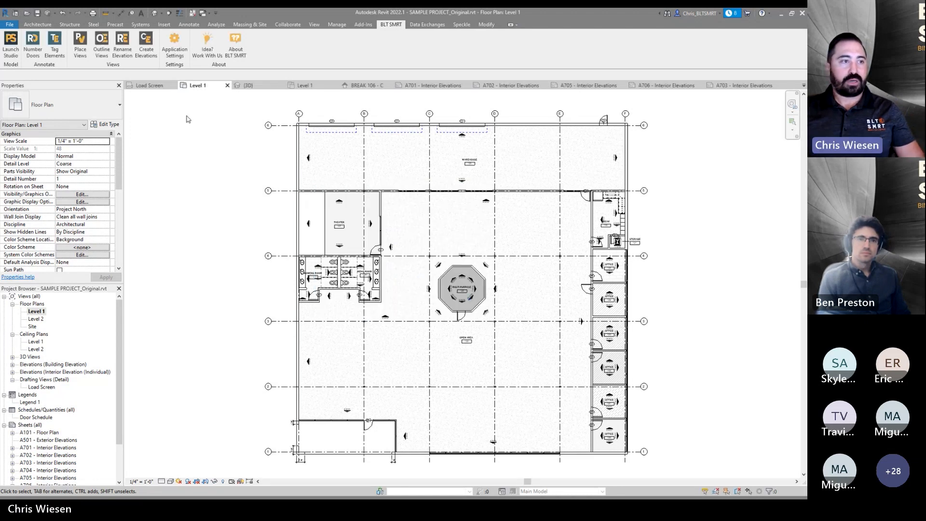
# - Open the Application Settings dialog to review the tool defaults, then close it
pyautogui.click(175, 43)
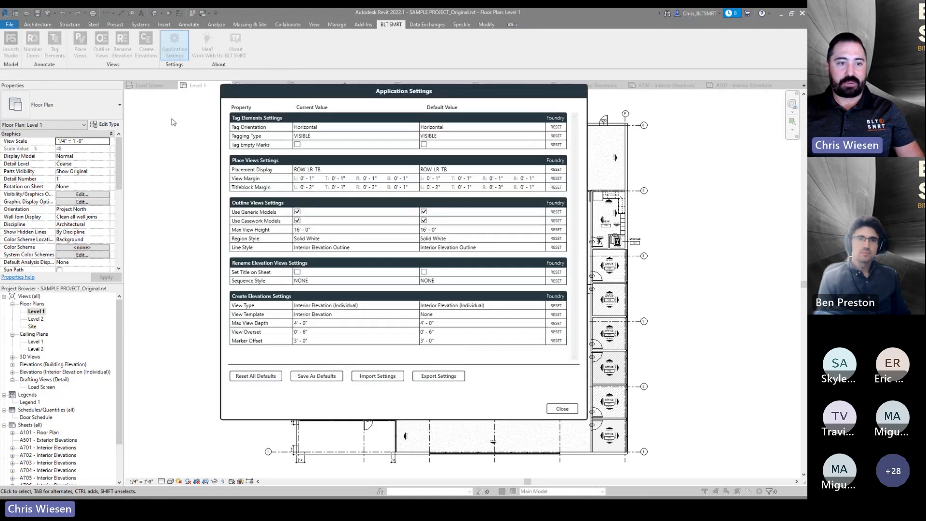
pyautogui.moveTo(371, 98); pyautogui.dragTo(395, 115)
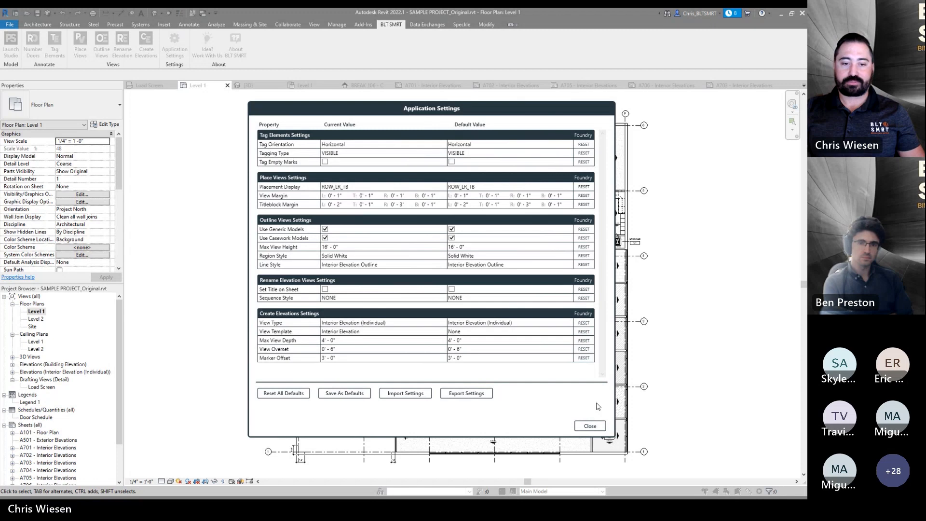
pyautogui.click(600, 426)
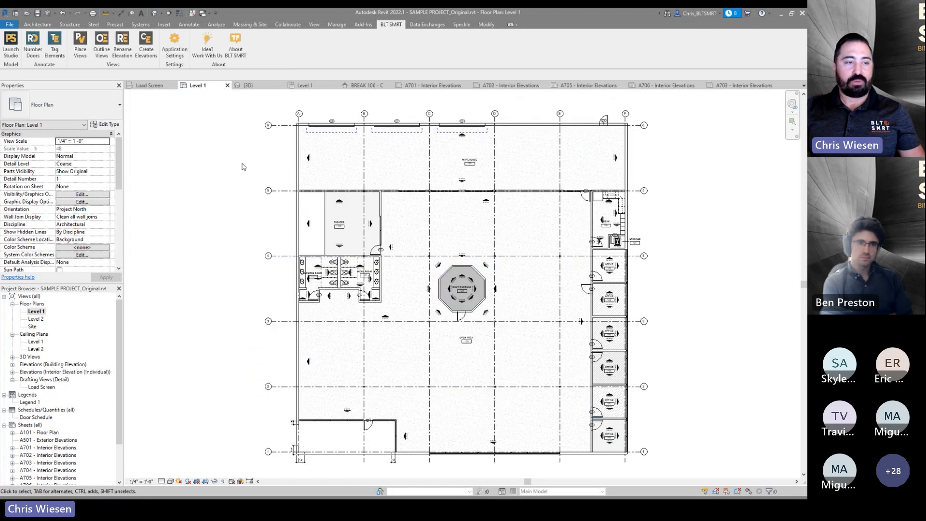
# - Launch Prototype Studio to review the room profiles, then close the Room Profile Viewer
pyautogui.click(10, 43)
pyautogui.click(521, 215)
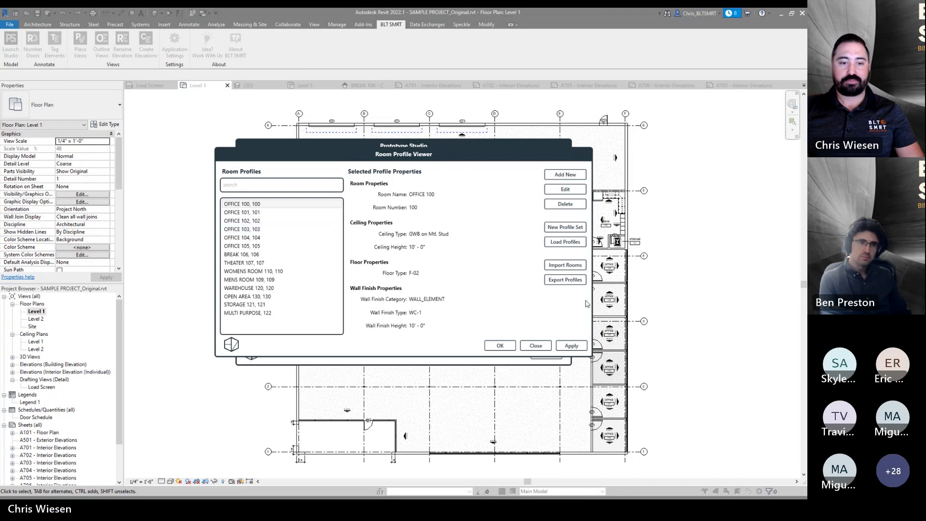
pyautogui.click(534, 346)
pyautogui.click(544, 355)
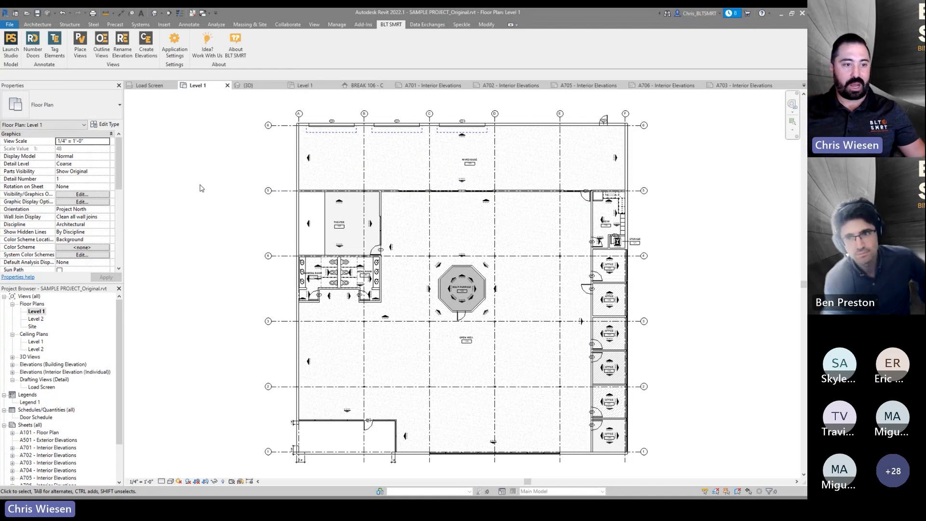
# - Switch to the PowerPoint presentation and advance to the Development Roadmap slide
pyautogui.press('super+Tab')
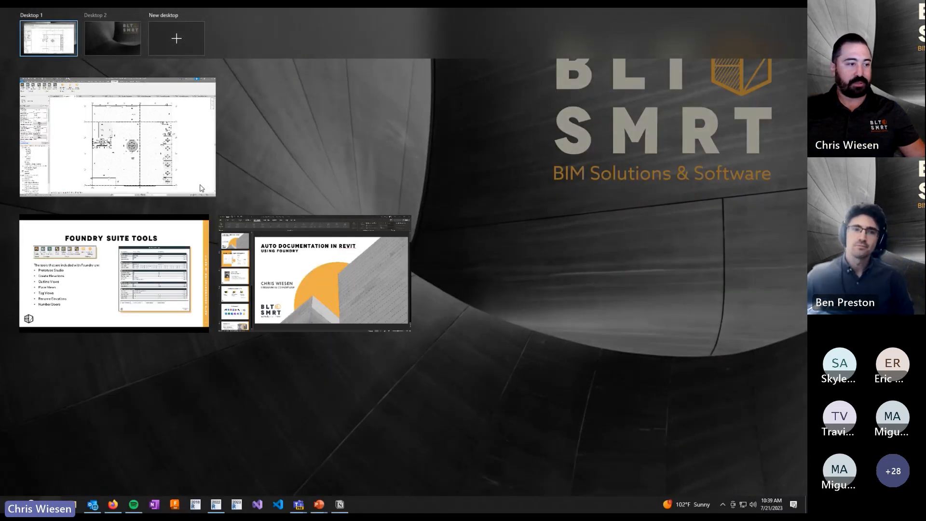
pyautogui.click(114, 297)
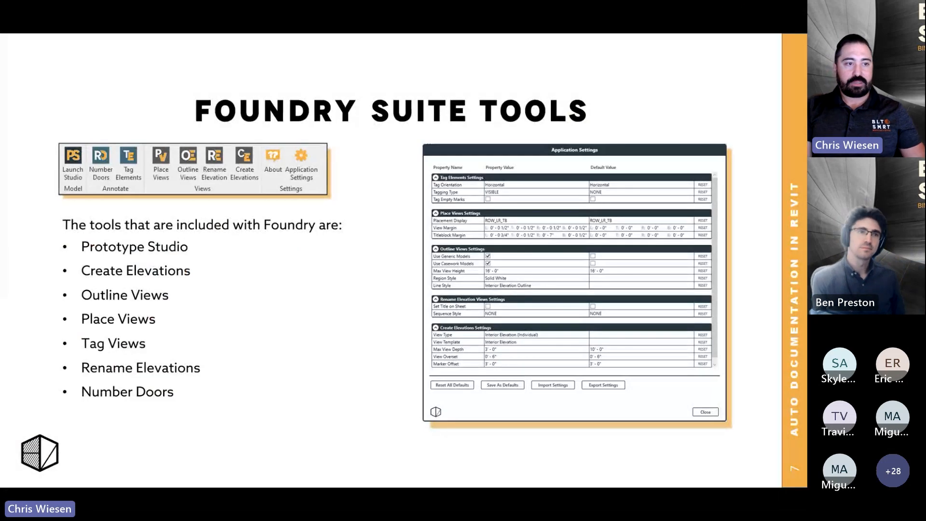
pyautogui.press('Right')
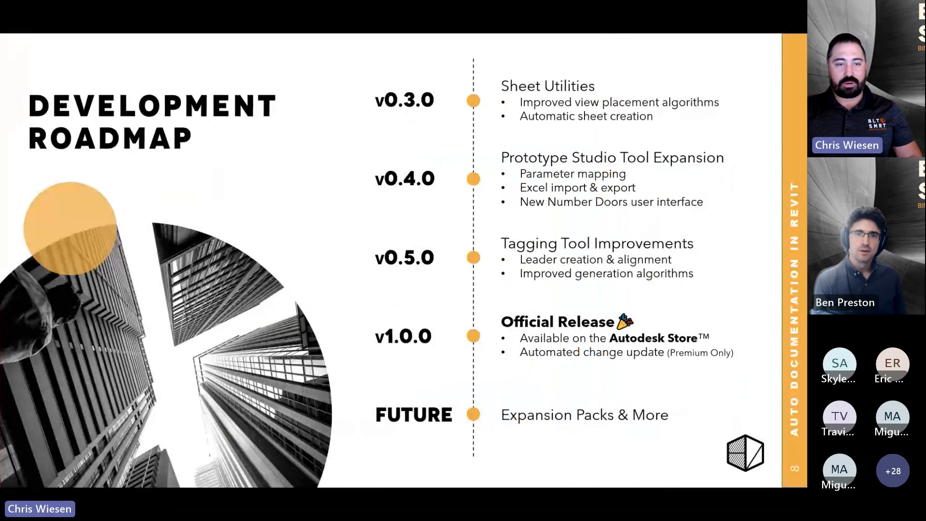